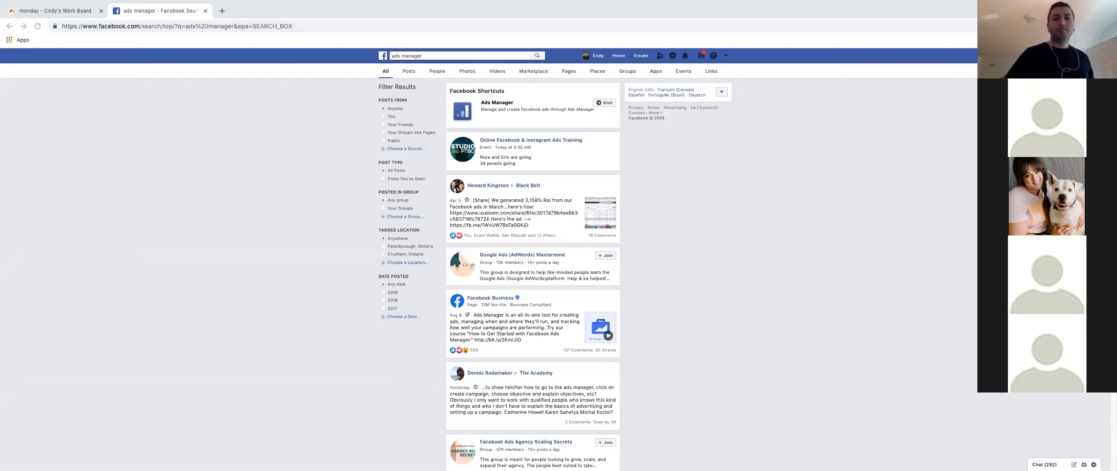
Step: Search Facebook for "ads manager" and open Ads Manager from the results
click(518, 128)
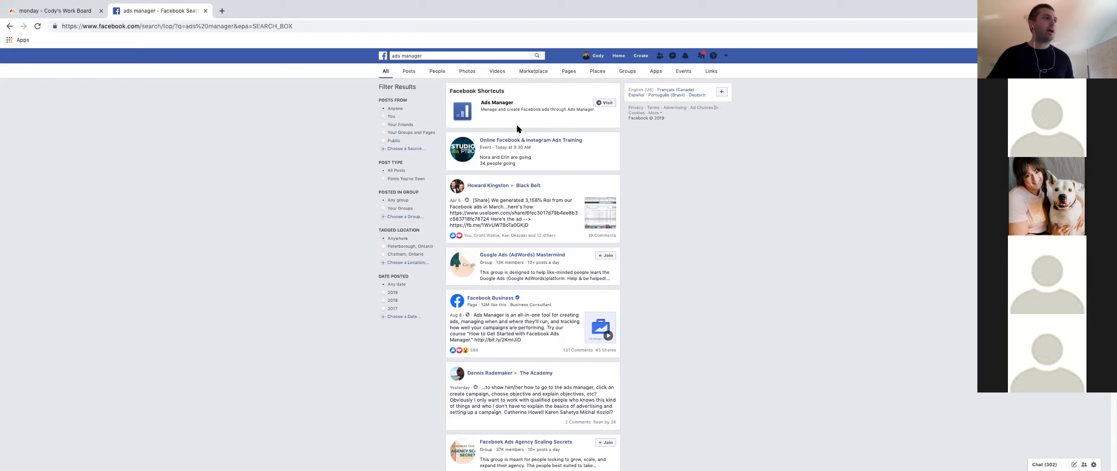
click(410, 56)
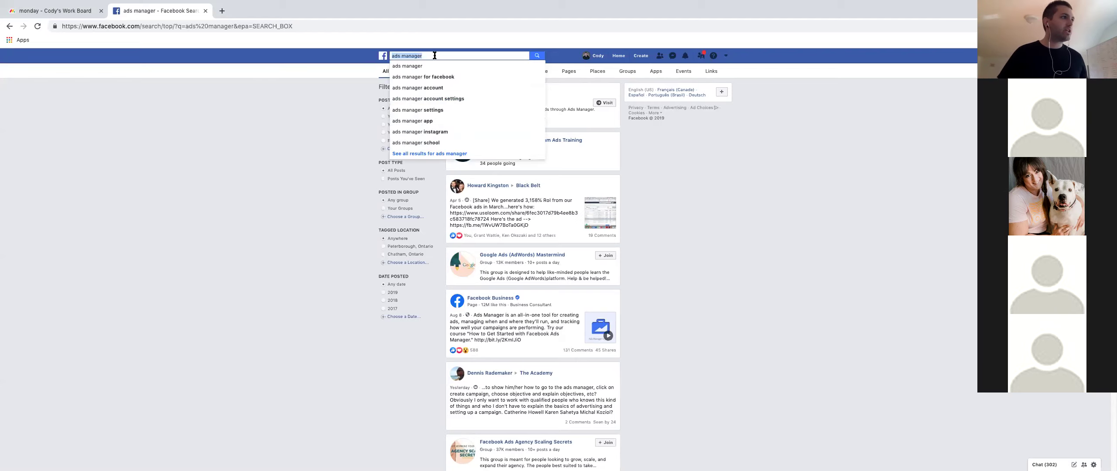
click(416, 69)
click(464, 117)
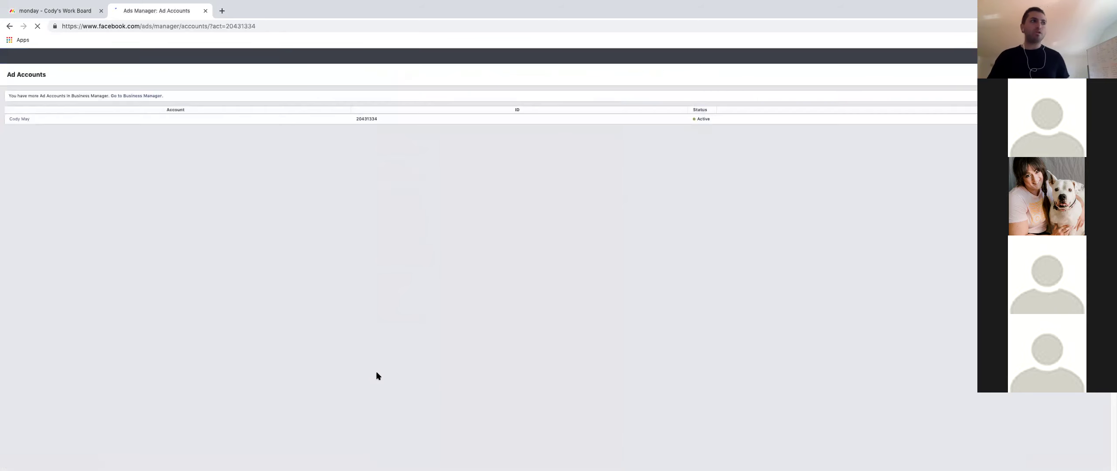
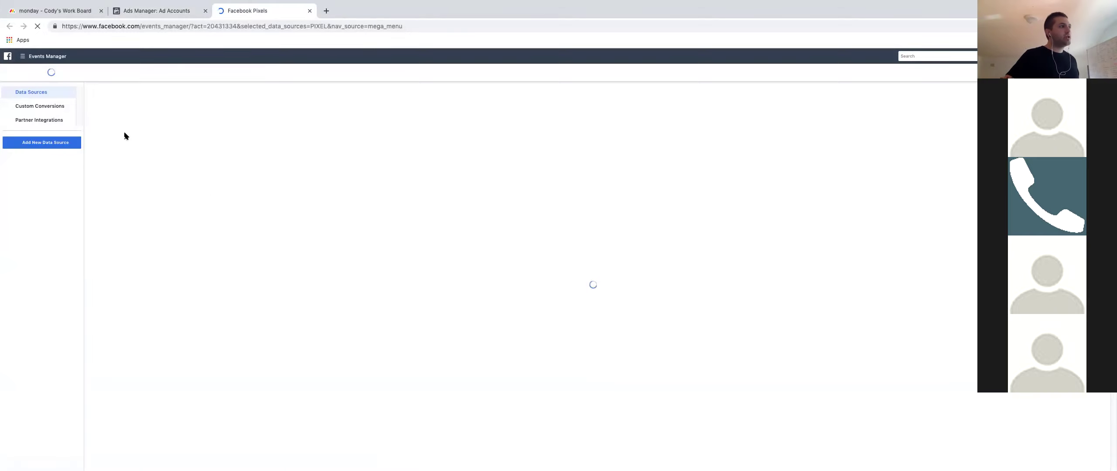
Step: Switch Events Manager to the StudioPTBO ad account and view its pixel's details, dismissing the pixel installation options
click(51, 75)
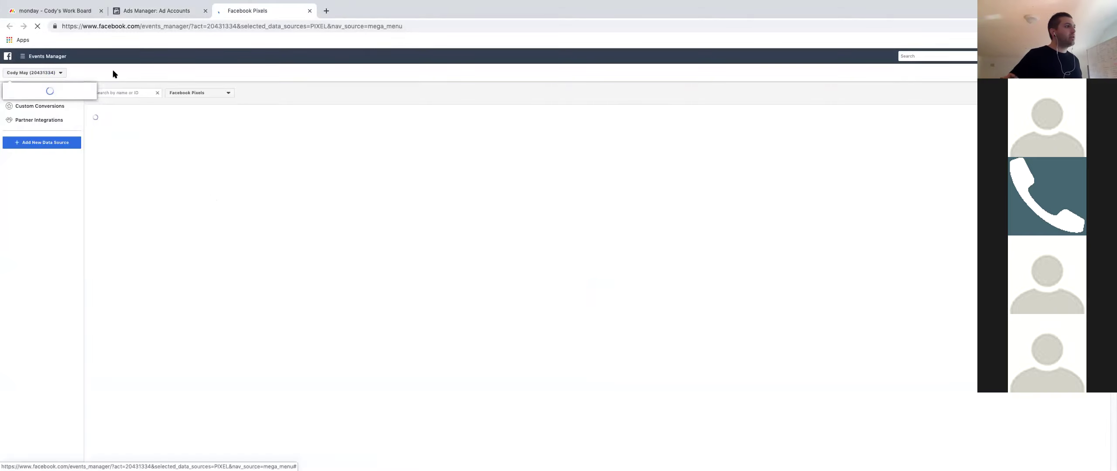
click(56, 300)
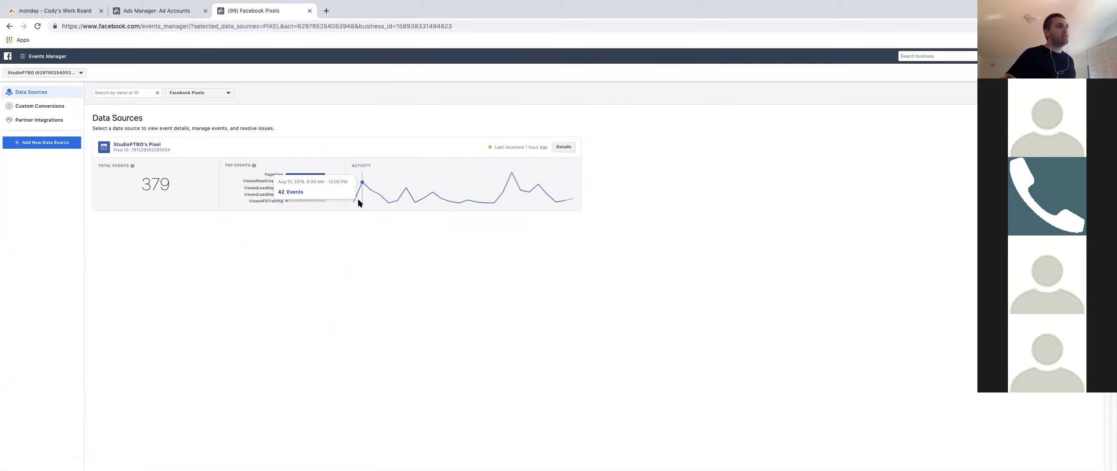
click(558, 150)
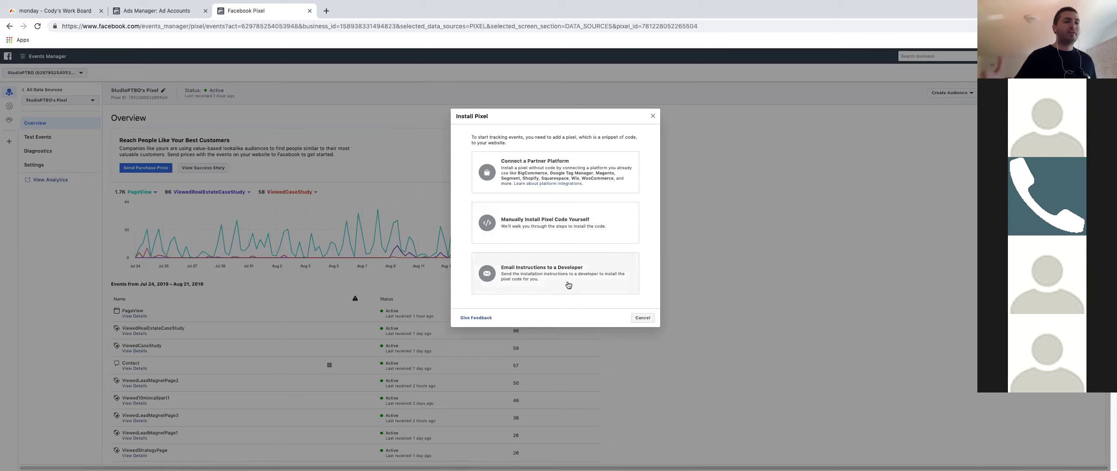
click(648, 319)
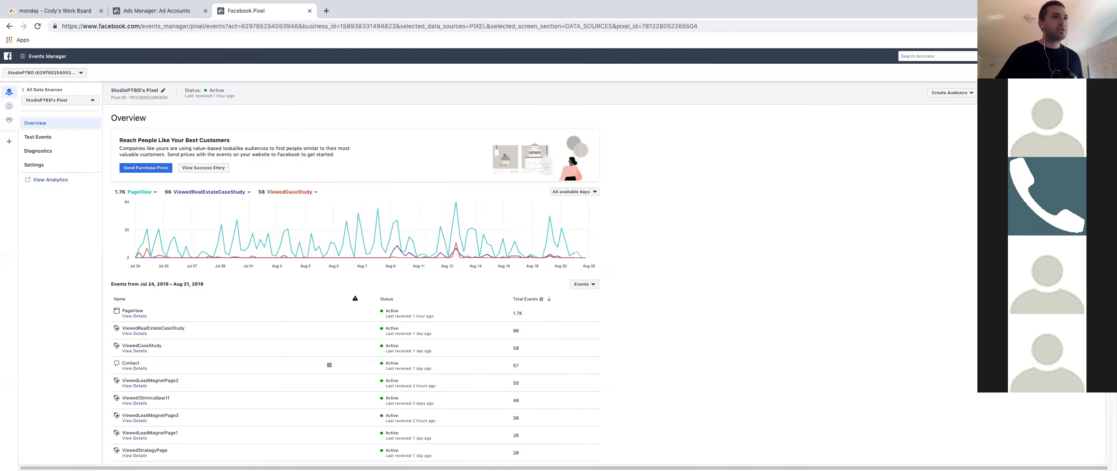
Step: Inspect the Facebook Pixel Helper on the Events Manager page and on the studioptbo.com home page, opened separately
click(1082, 26)
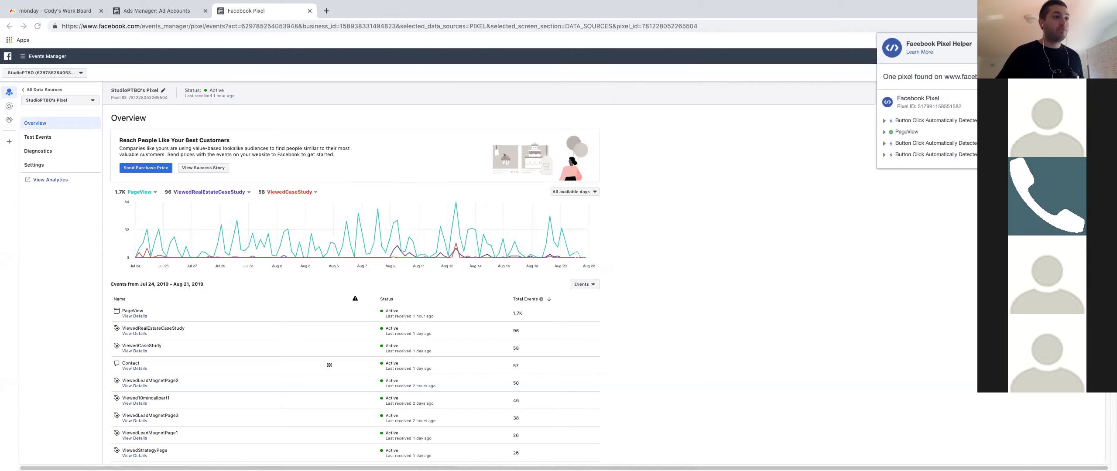
click(326, 11)
text(studioptbo.com)
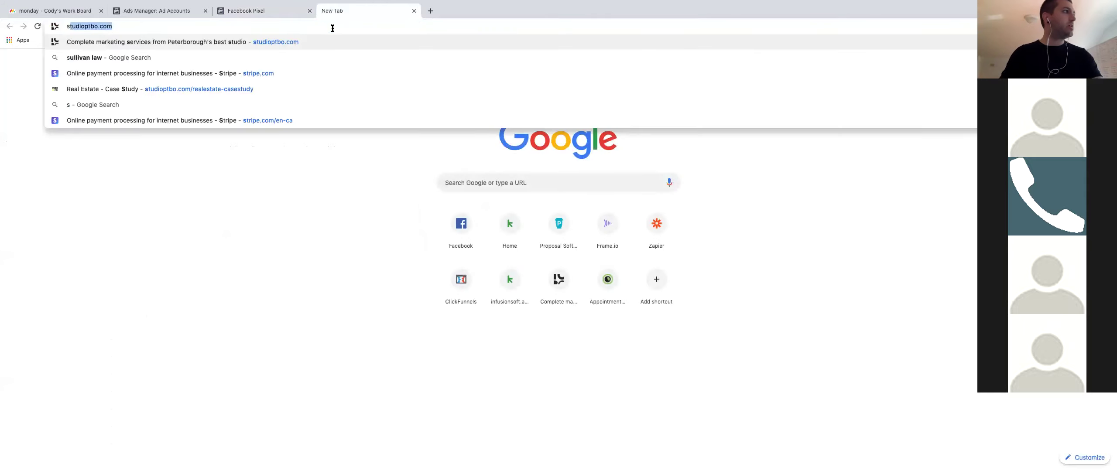
key(Return)
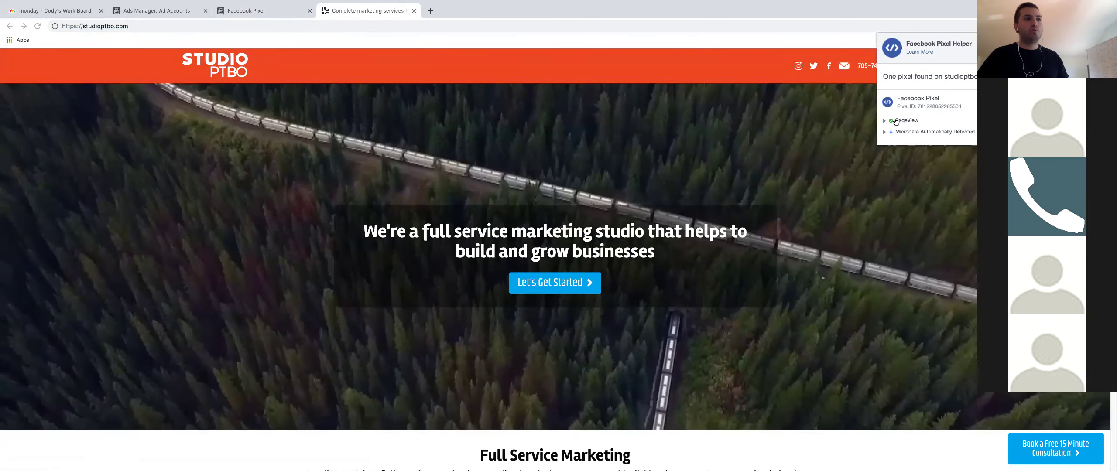
click(894, 121)
click(894, 121)
click(946, 85)
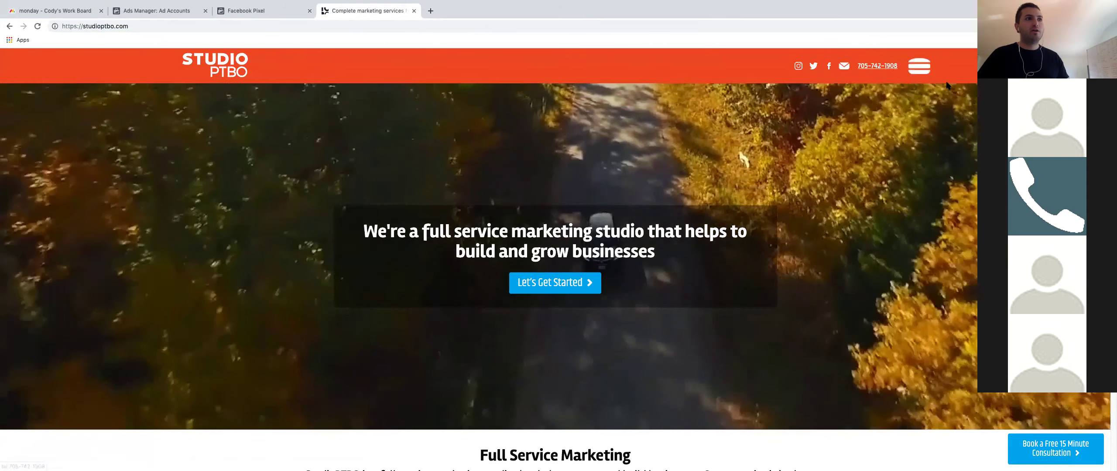
Step: Check the Facebook Pixel Helper on the Contact The StudioPTBO Team page, look over its form, and close the site
click(920, 66)
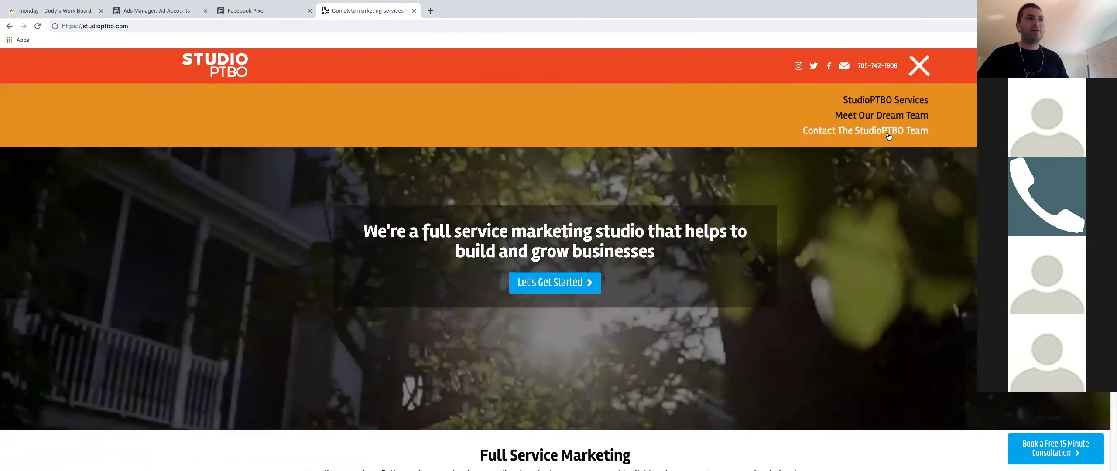
click(889, 131)
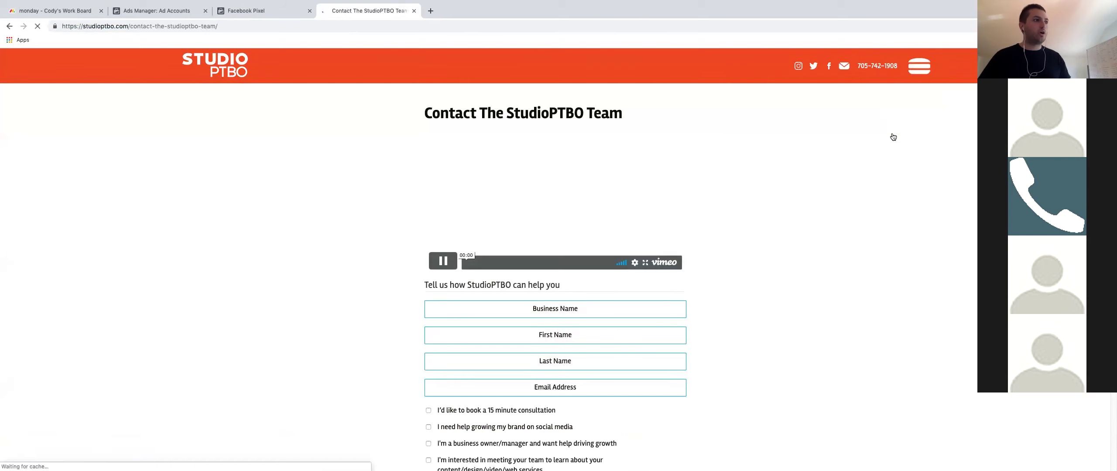
click(1042, 26)
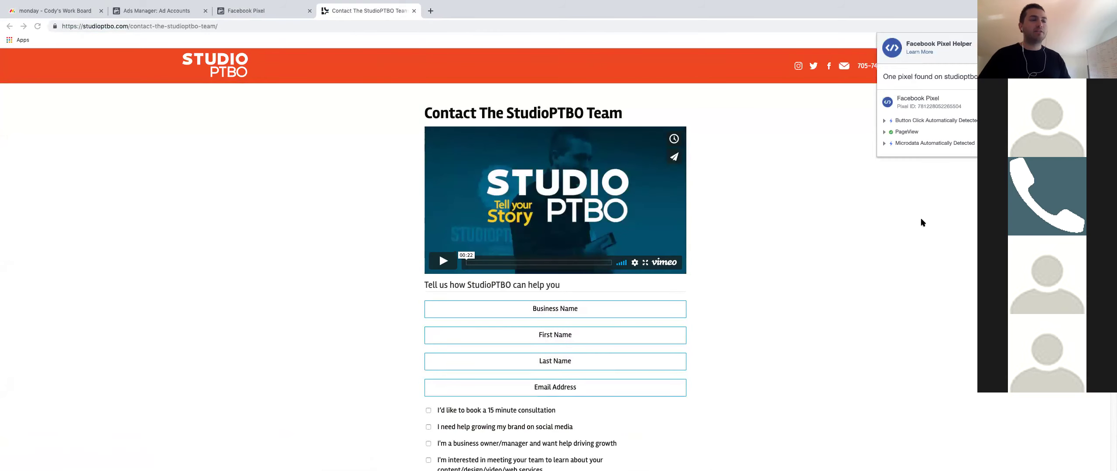
scroll(748, 252, down, 4)
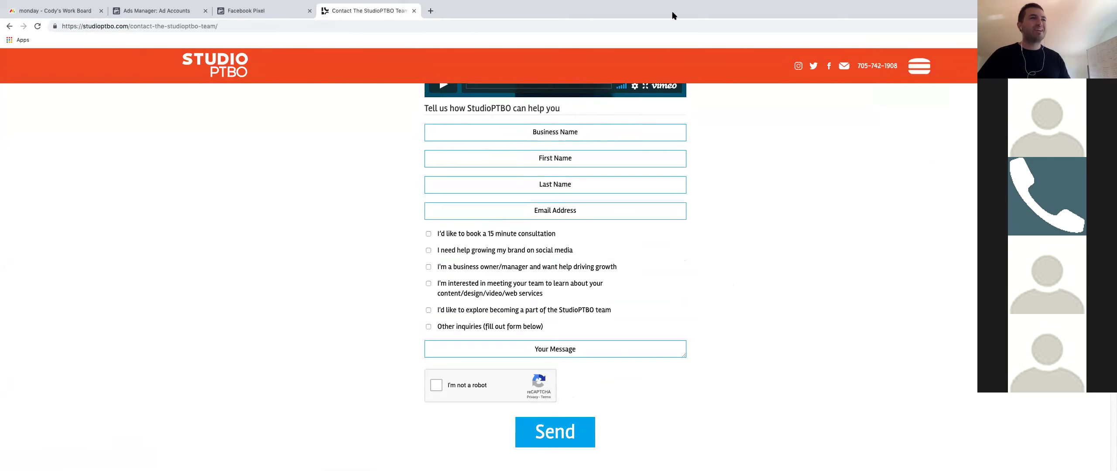
click(284, 13)
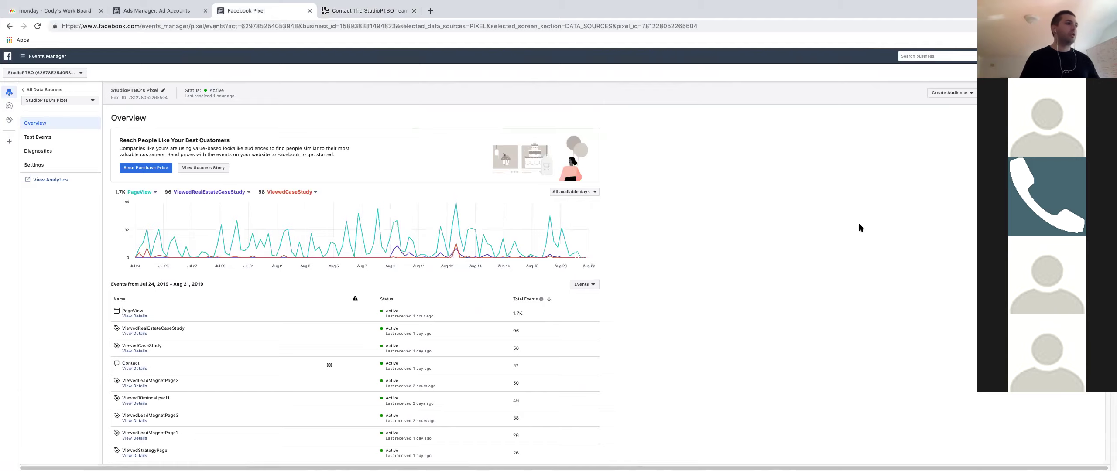
click(414, 11)
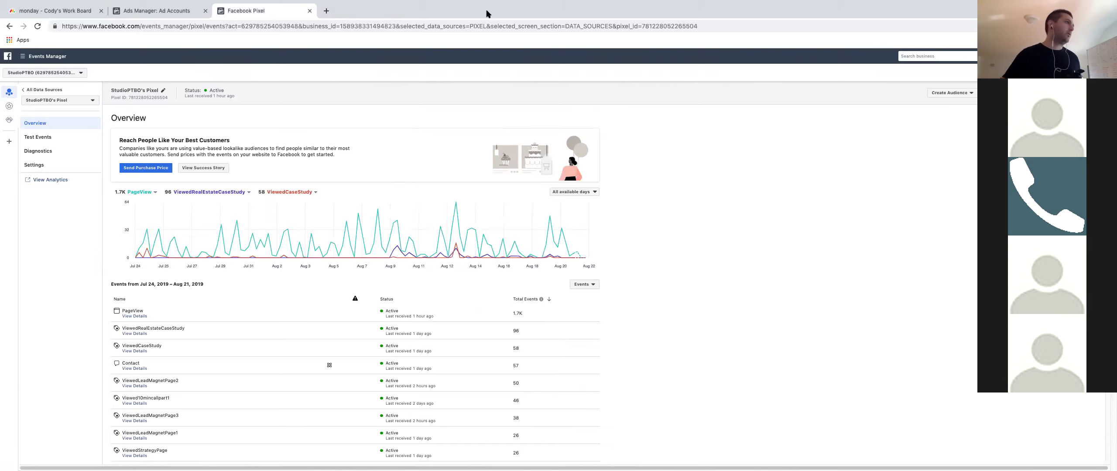
Step: Go back to Ads Manager and show the campaigns of the StudioPTBO ad account
click(160, 12)
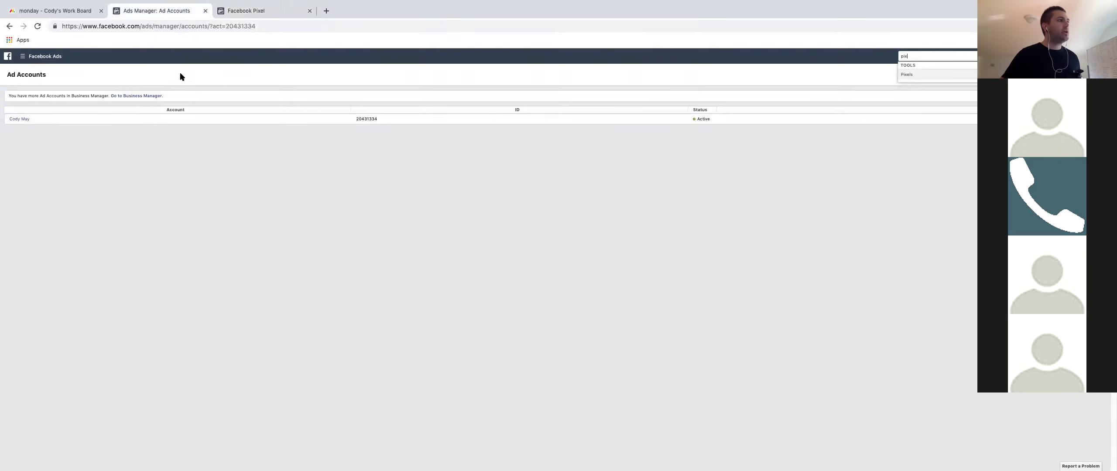
click(203, 143)
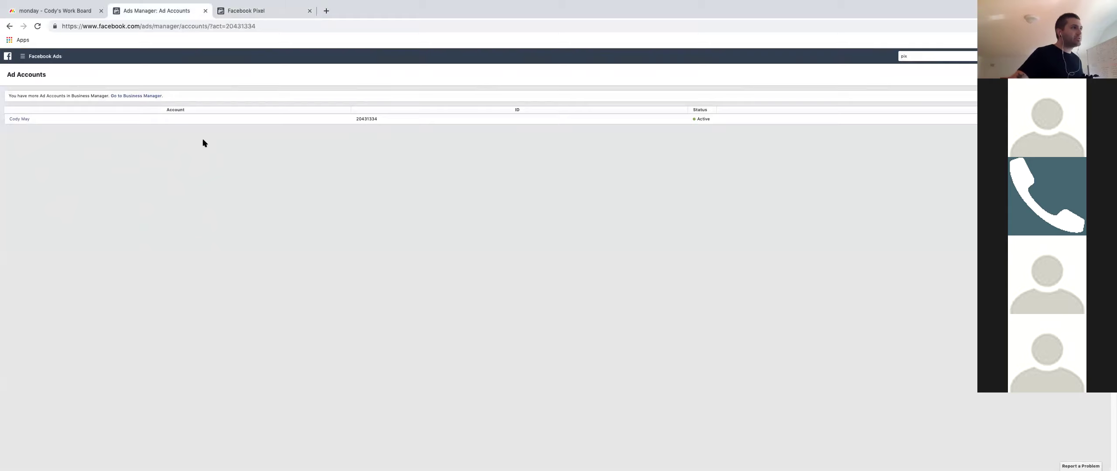
click(19, 119)
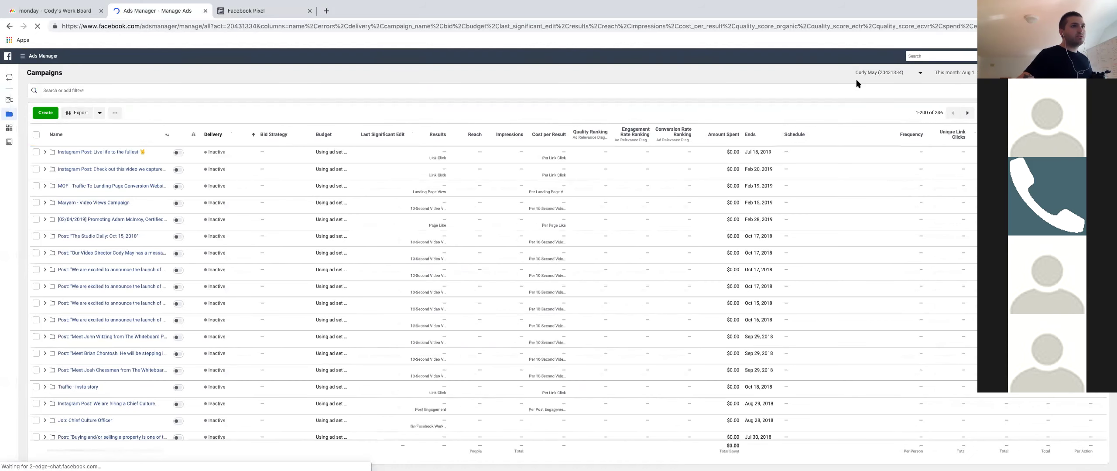
click(901, 74)
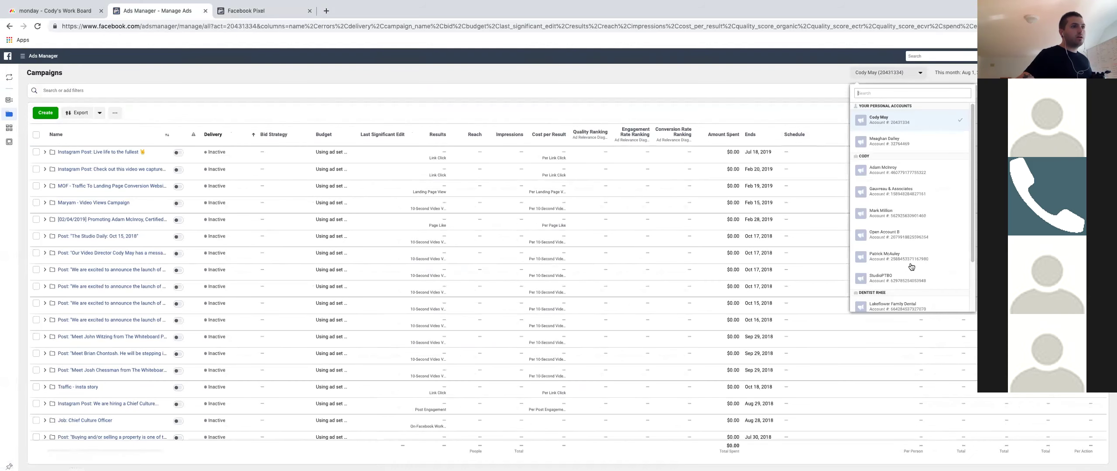
click(886, 278)
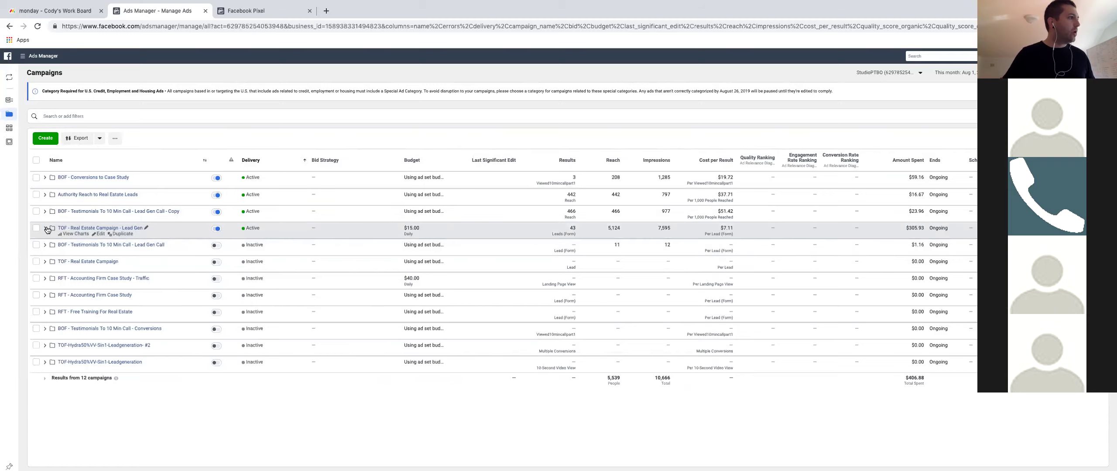
Step: Start a new campaign and choose Lead generation as its objective, previewing the Traffic and Video views objectives on the way
click(45, 139)
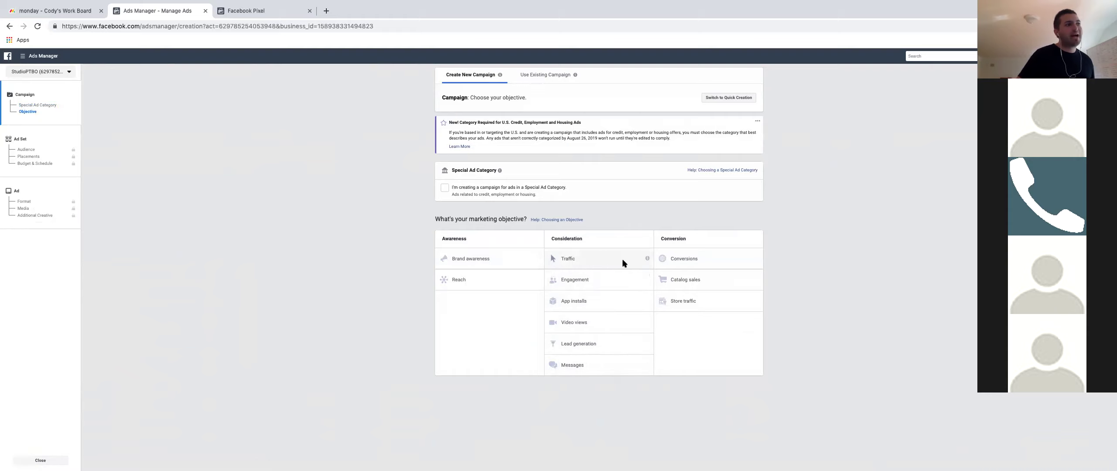
click(641, 260)
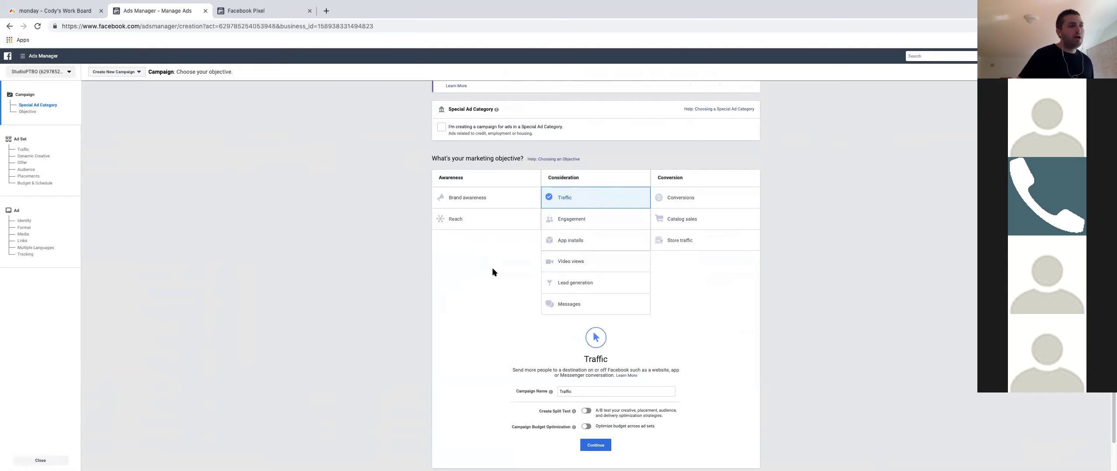
click(565, 289)
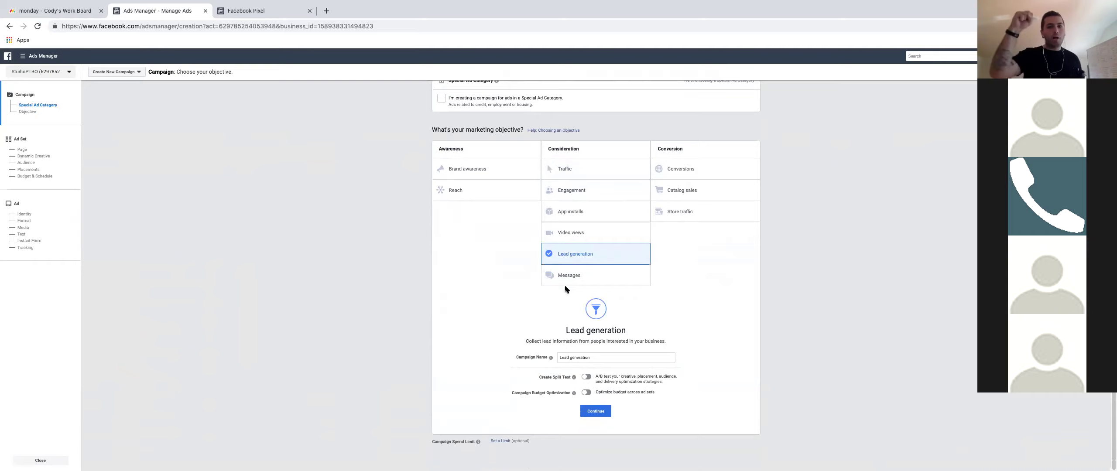
click(592, 225)
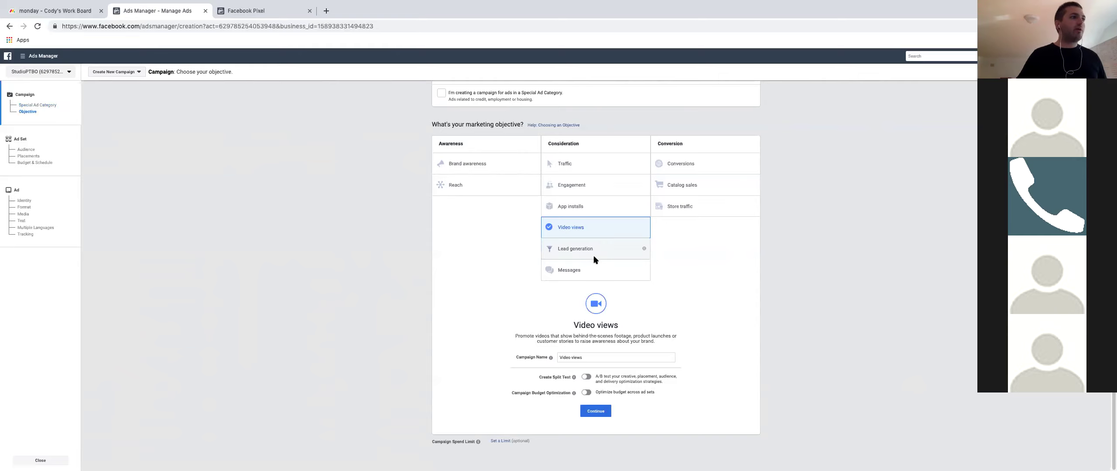
click(594, 255)
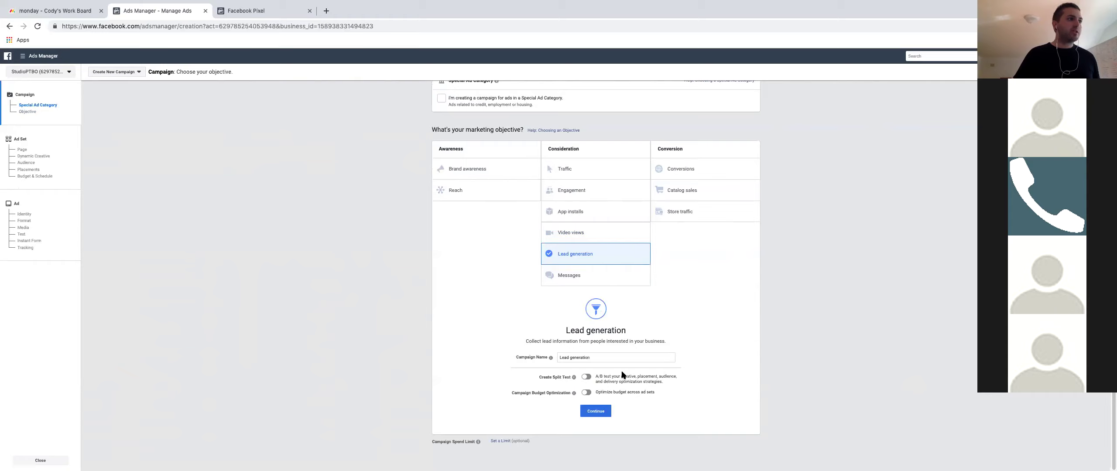
Step: Name the campaign "TOF - Real Estate Funnel" and continue to its ad set settings
click(594, 358)
text(TOF - Real Estate Funnel)
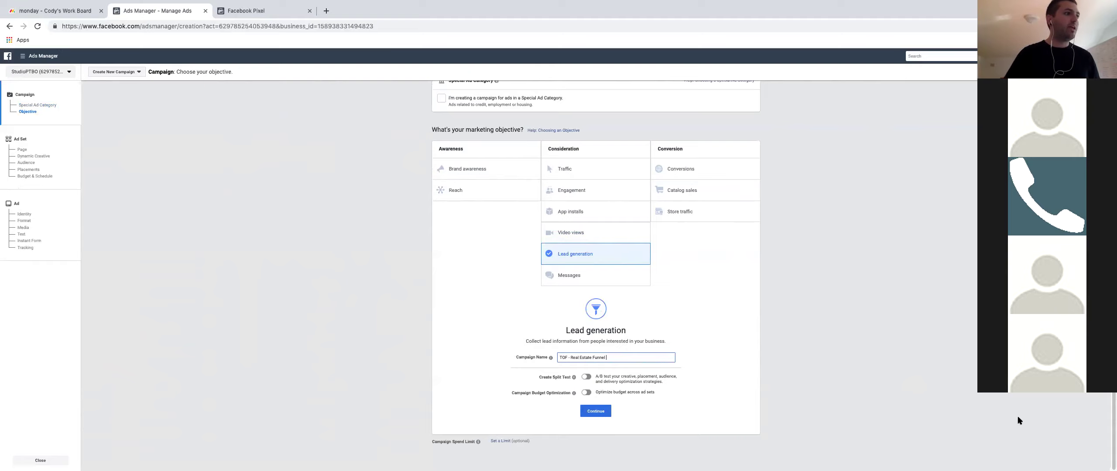
click(596, 412)
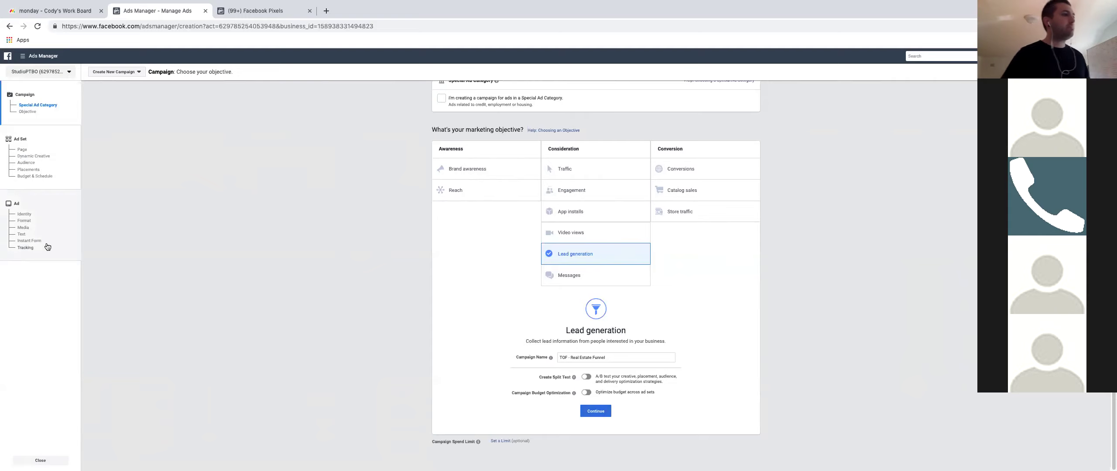
click(599, 411)
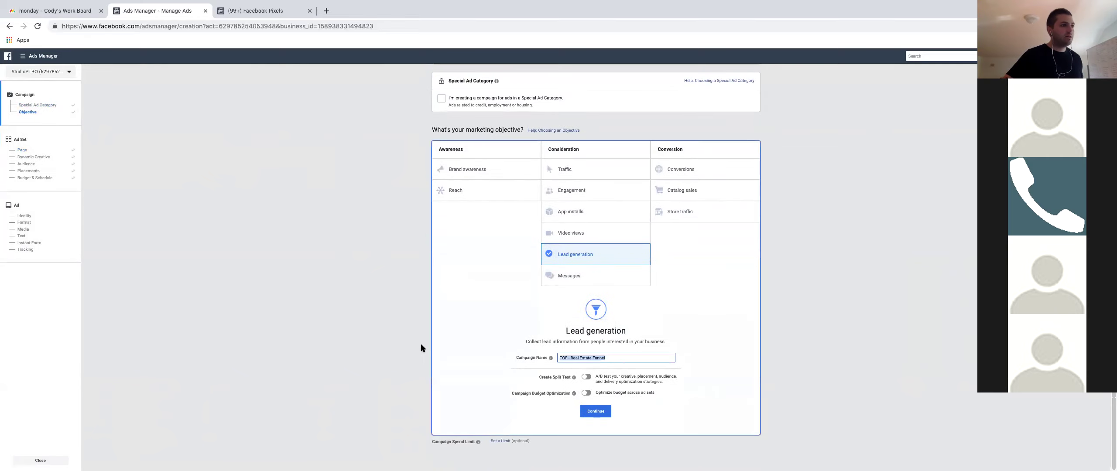
click(599, 414)
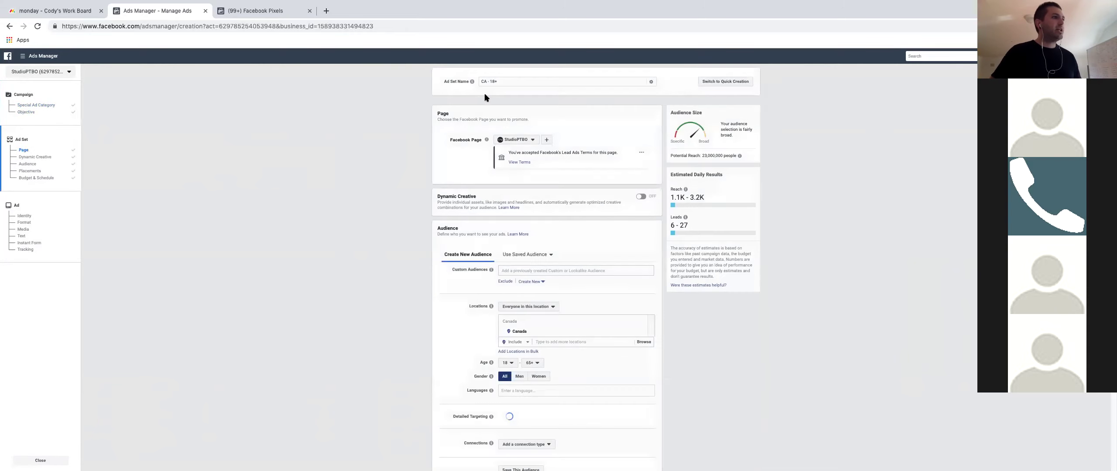
Step: Name the ad set "TOF - Real Estate Funnel" and review the lead ads terms notice for the Facebook Page
triple_click(505, 81)
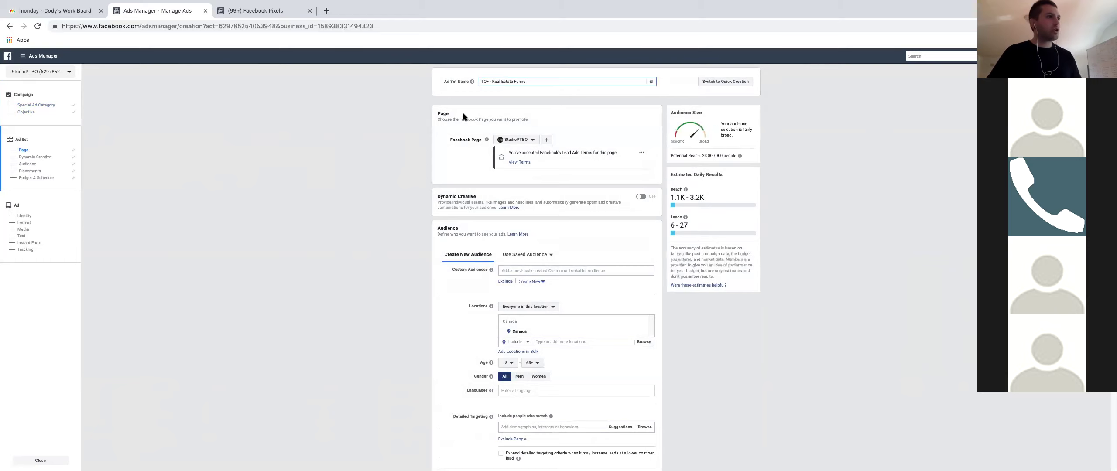
text(TOF - Real Estate Funnel)
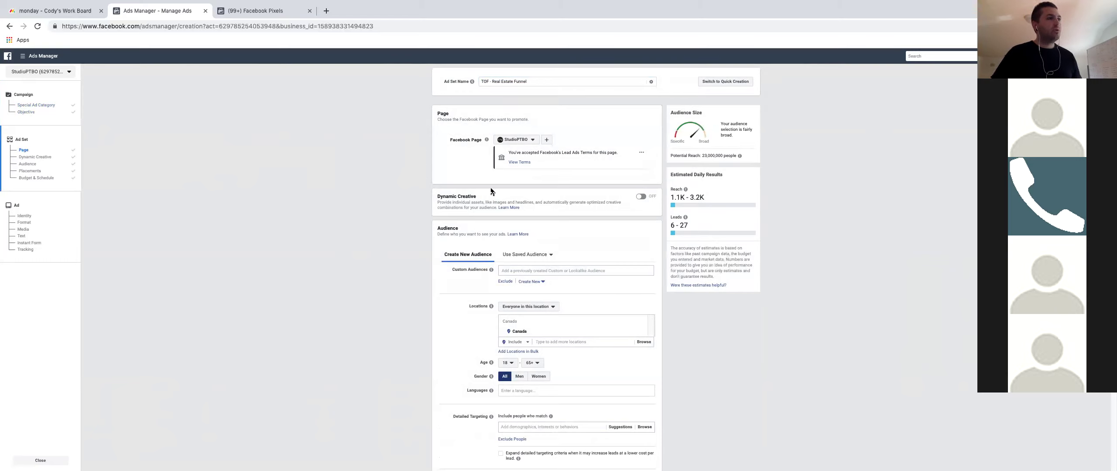
drag(536, 151, 617, 154)
click(613, 167)
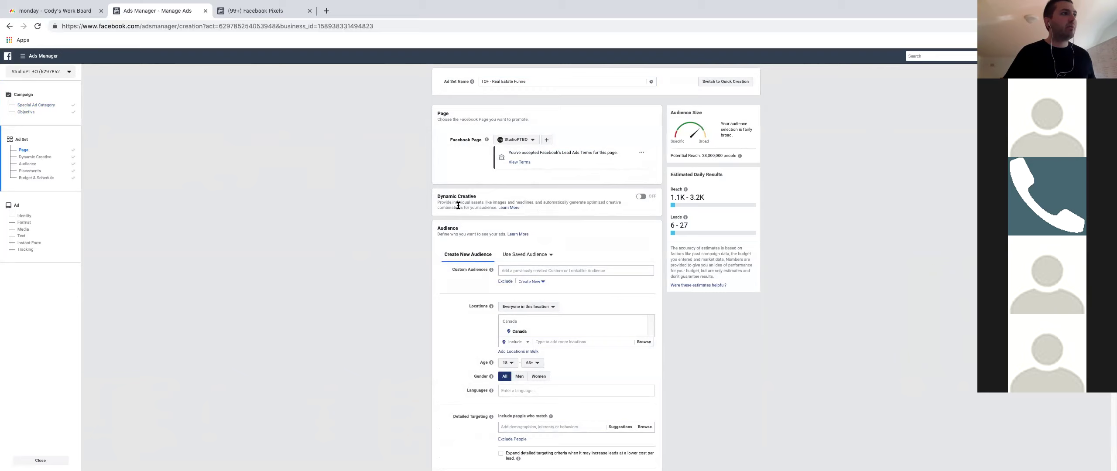
Step: Turn on Dynamic Creative for the ad set and accept its notice
click(642, 199)
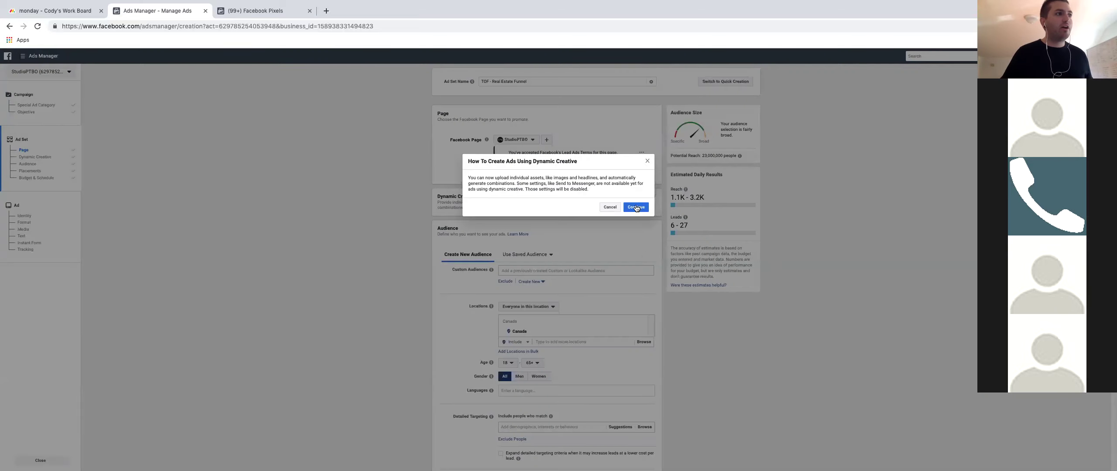
click(637, 206)
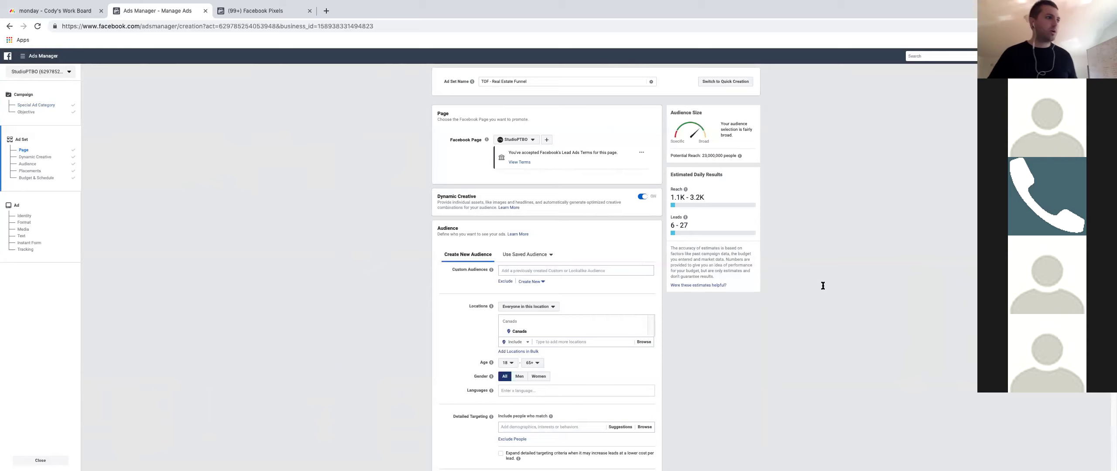
Step: Browse the saved audiences and apply "TOF - Real Estate + Broker" to the ad set
scroll(506, 280, down, 1)
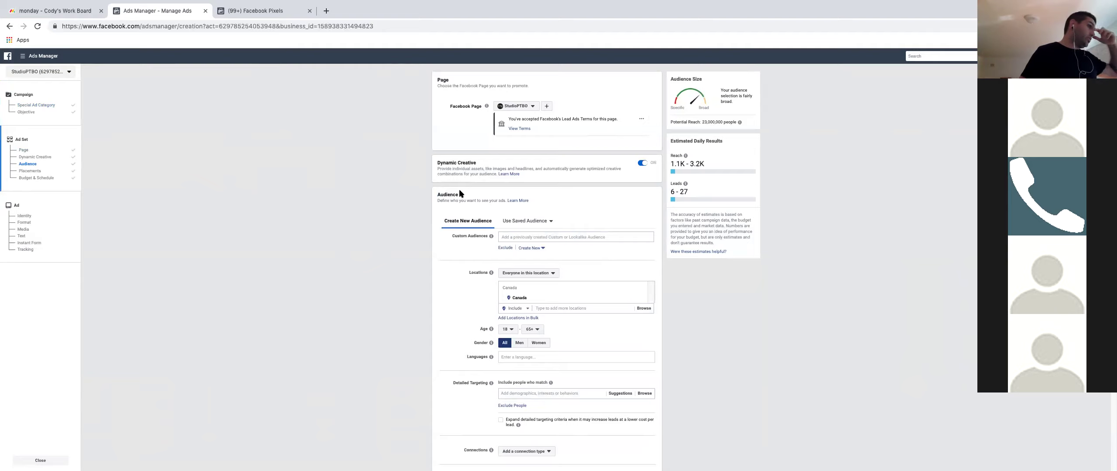
click(509, 221)
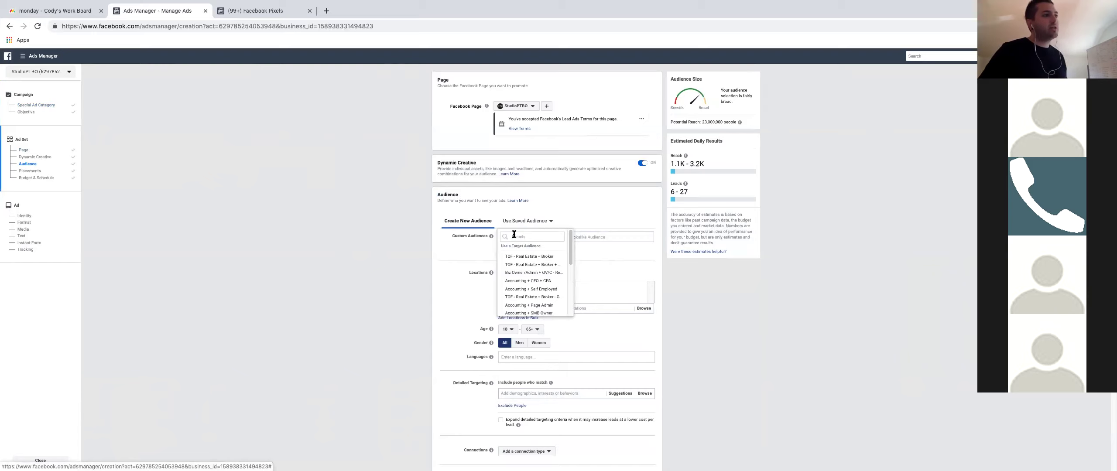
scroll(526, 279, down, 1)
scroll(527, 280, down, 5)
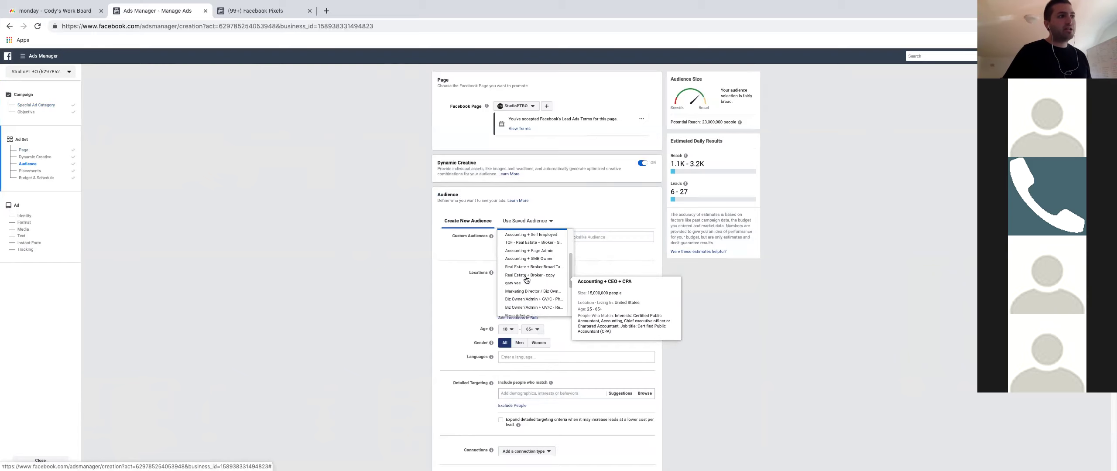
scroll(526, 279, up, 6)
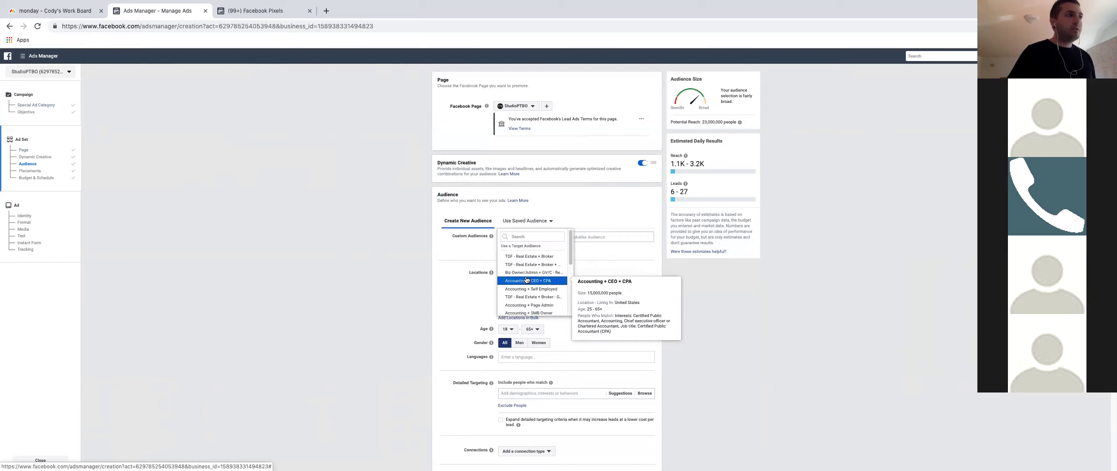
click(526, 257)
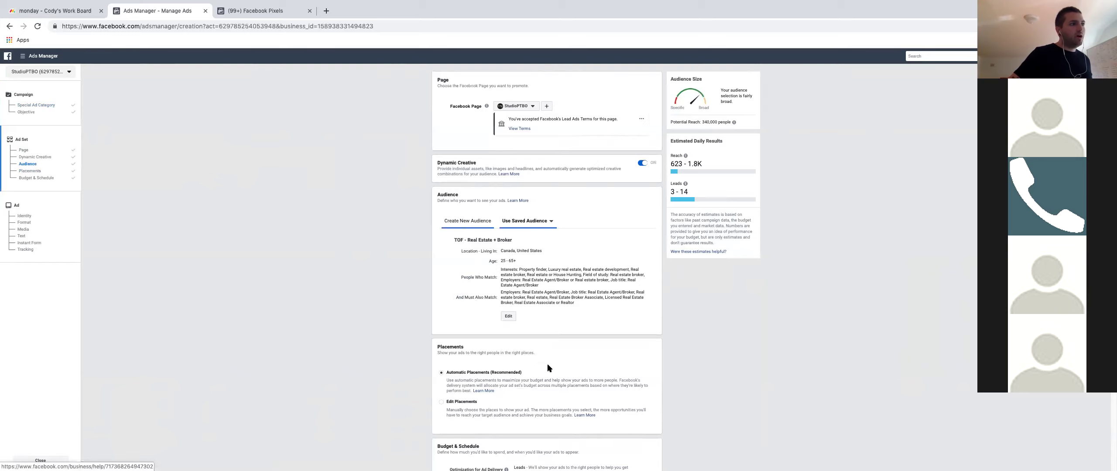
Step: Look through the available custom audiences and apply the saved audience "Biz Owner/Admin + GV/C - Real Estate" instead
click(509, 316)
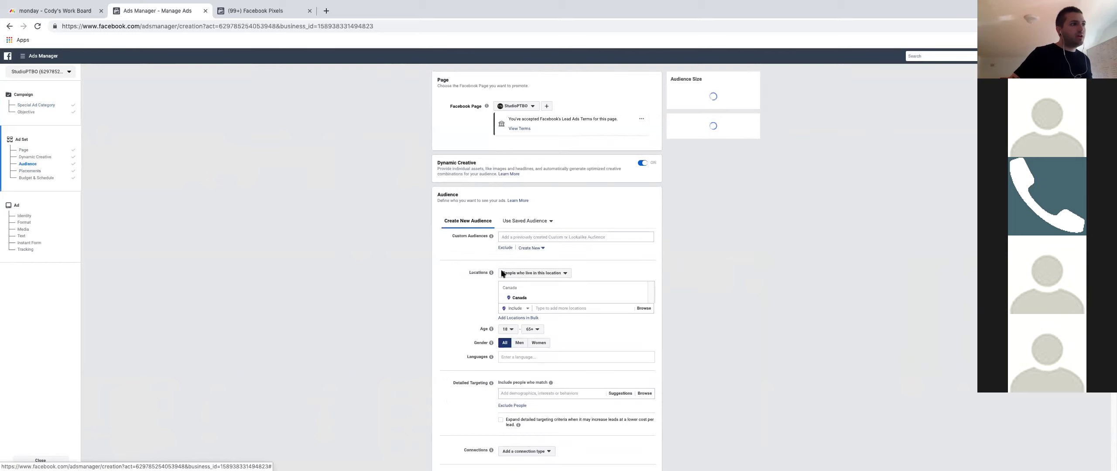
click(545, 237)
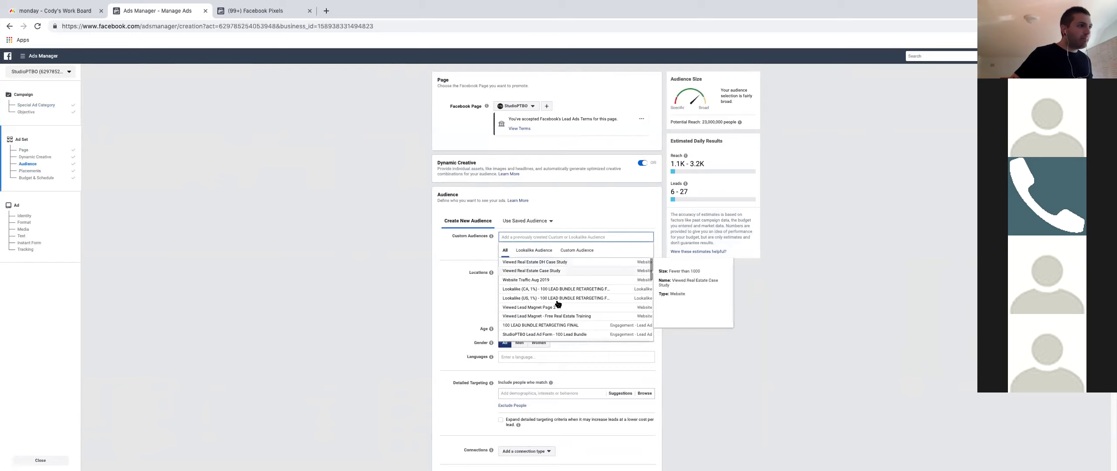
click(525, 221)
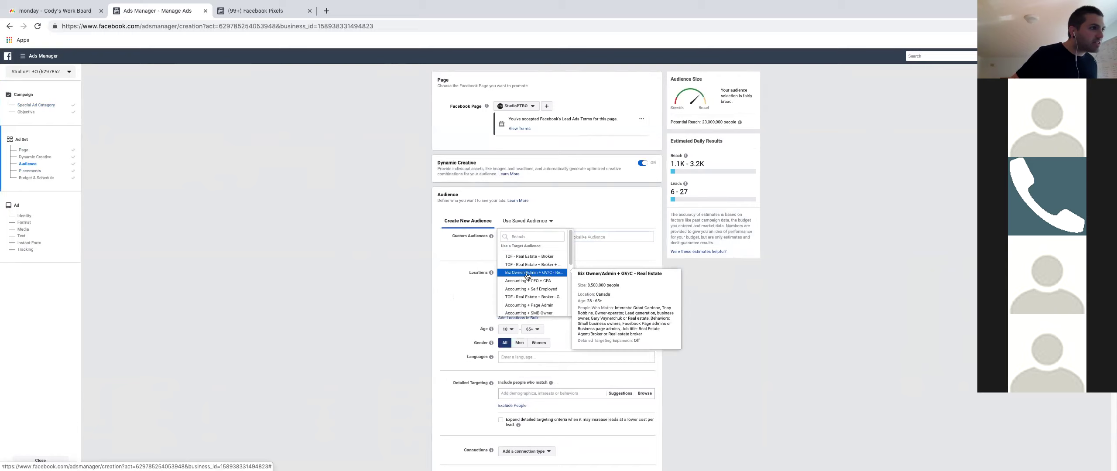
click(527, 273)
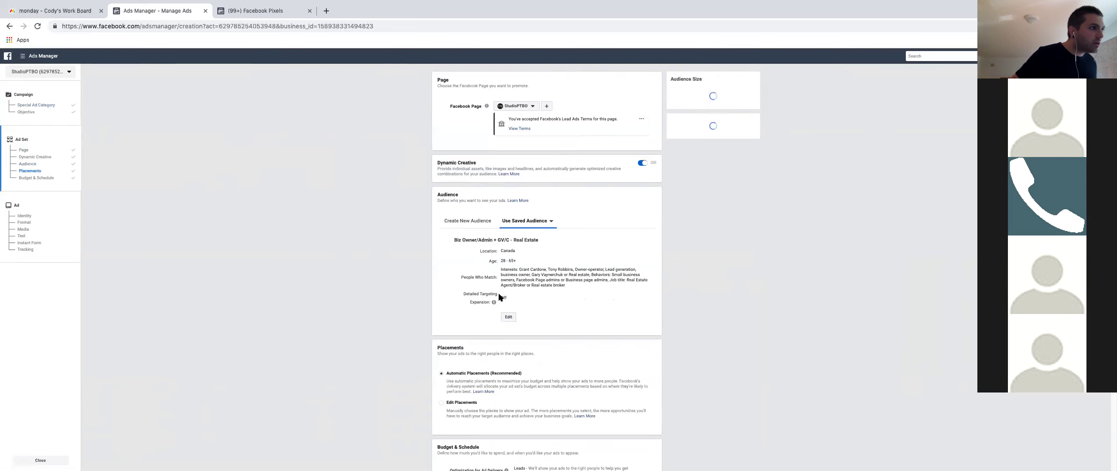
Step: Switch the ad set to the saved audience "TOF - Real Estate + Broker - Gary VEE"
click(524, 222)
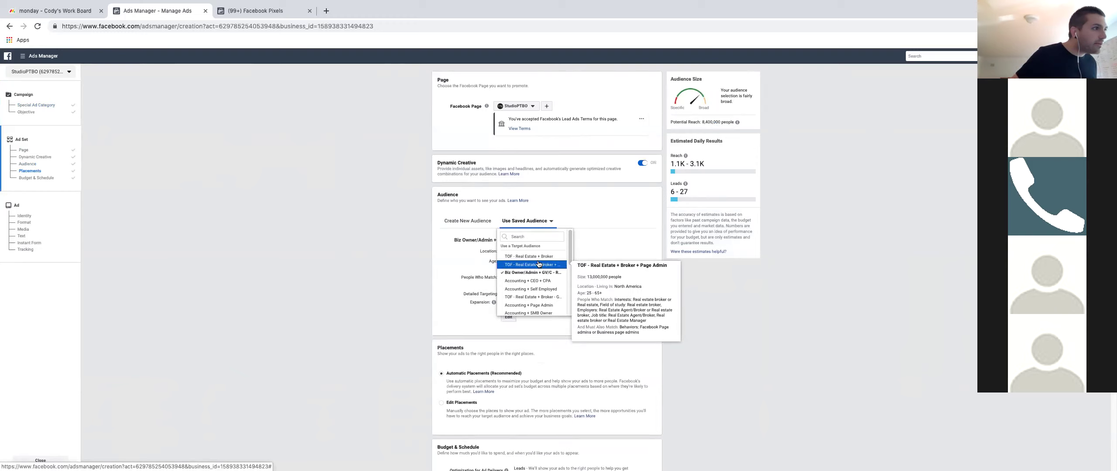
mouse_move(540, 276)
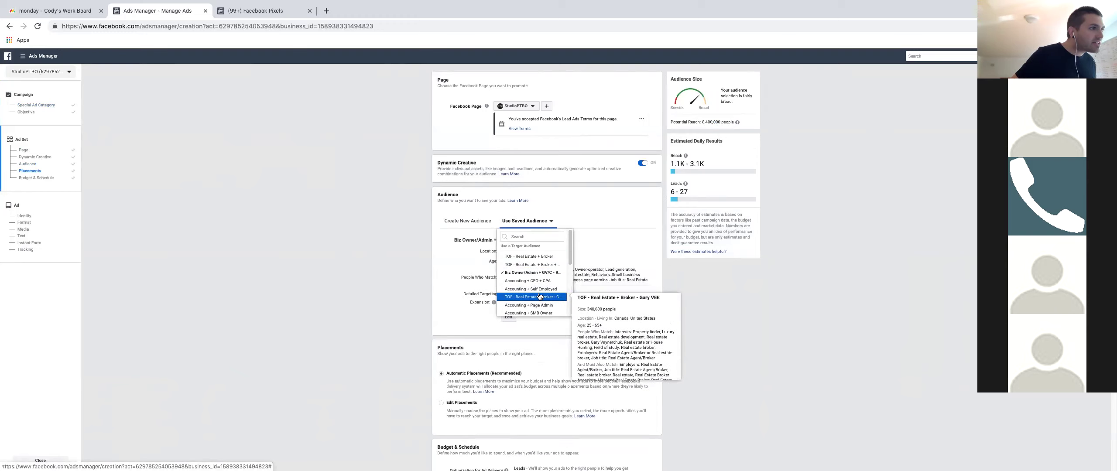
click(552, 300)
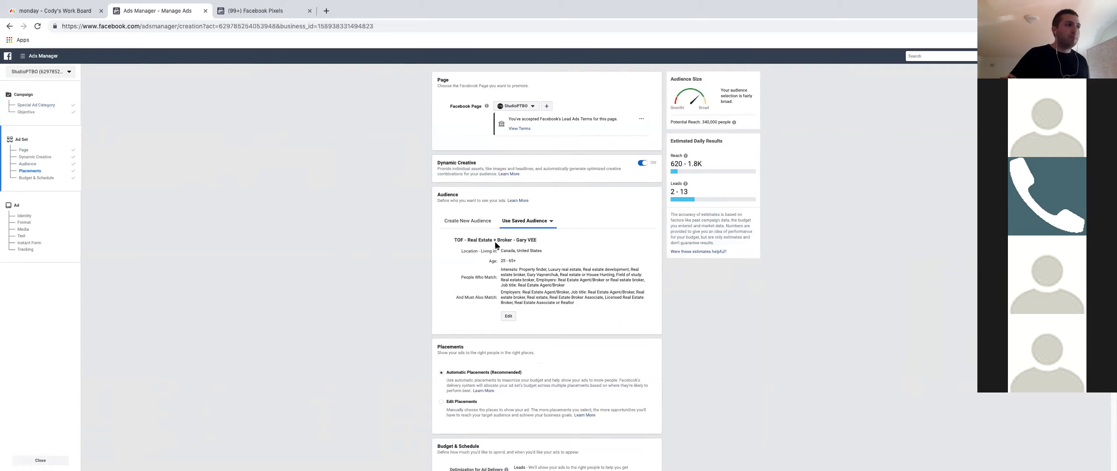
Step: Review the locations, age and detailed targeting of the Gary VEE audience in its edit dialog, and close it without changes
drag(505, 252, 521, 252)
click(561, 260)
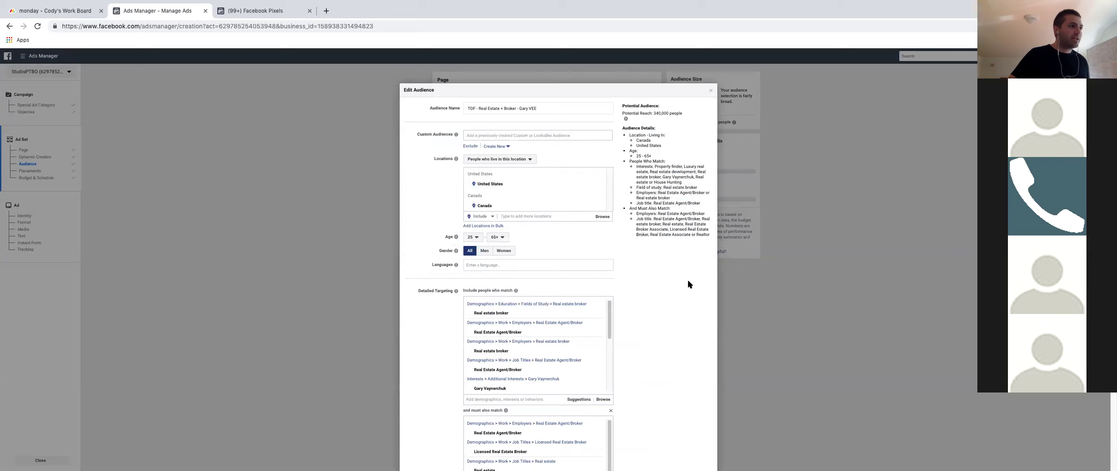
scroll(663, 315, down, 2)
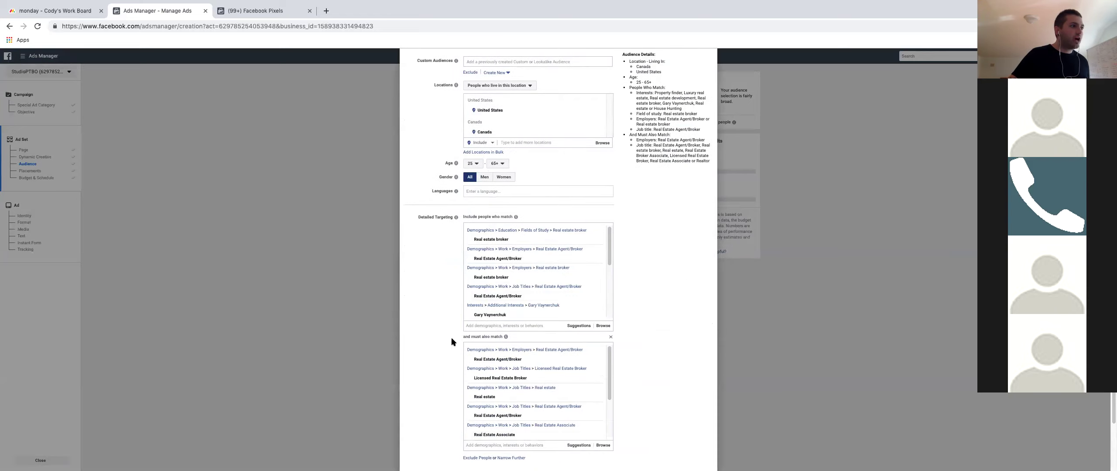
scroll(613, 342, down, 2)
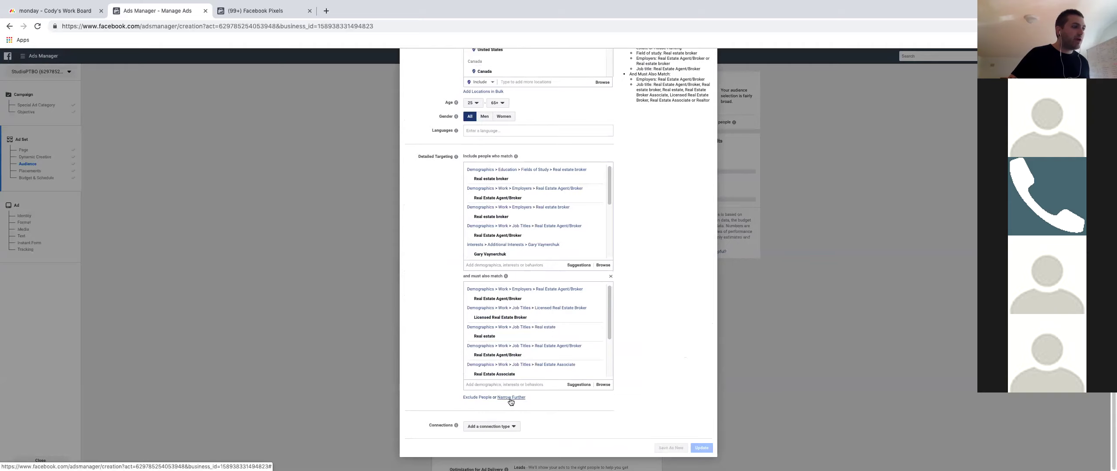
scroll(526, 334, up, 4)
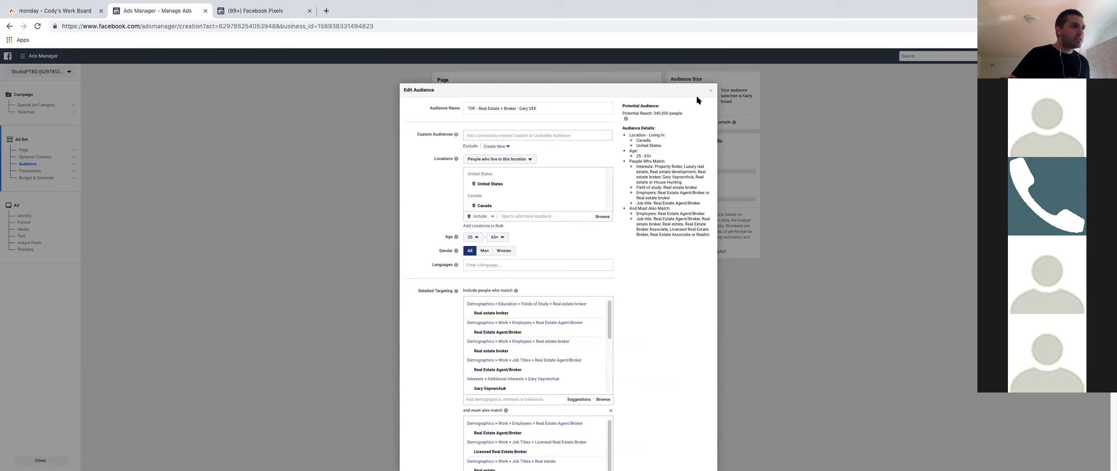
click(710, 92)
Step: Start a new audience and add the Broker interest to its detailed targeting
click(467, 220)
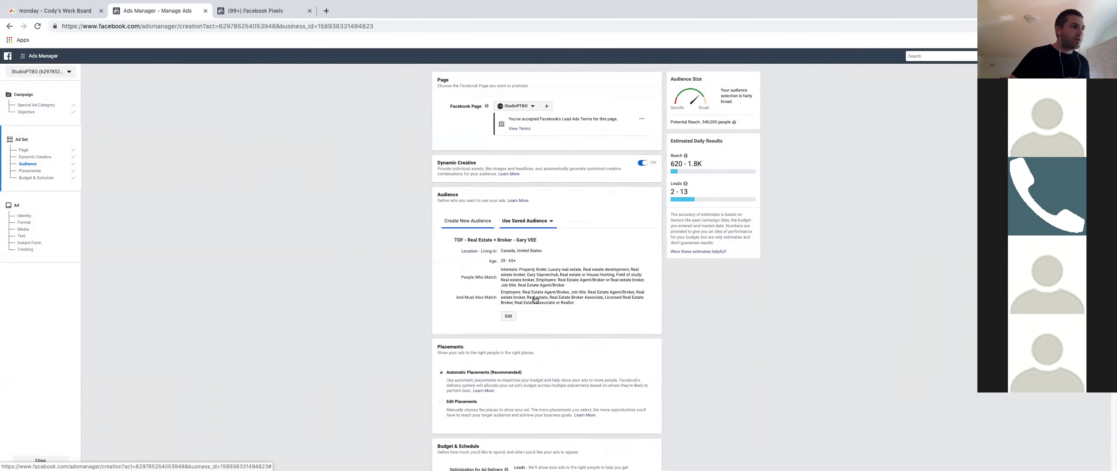
scroll(506, 308, down, 3)
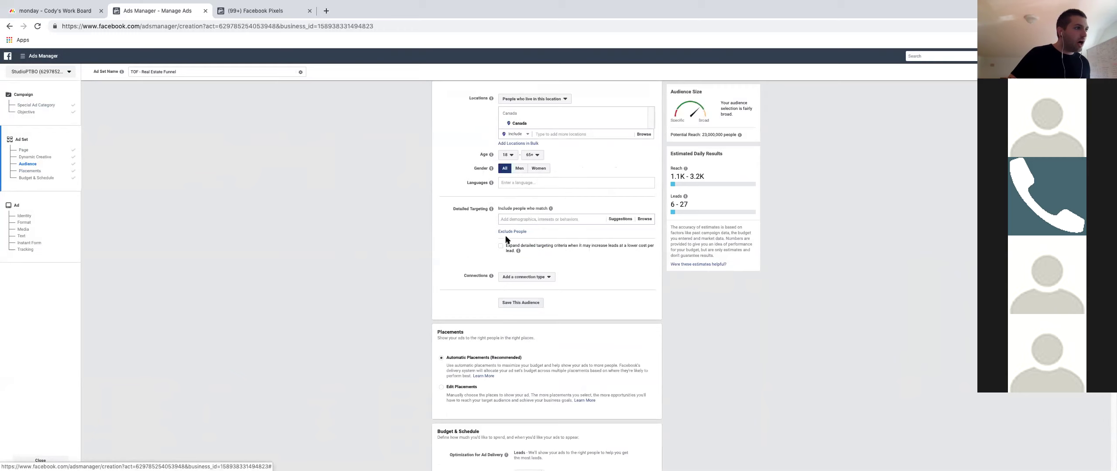
scroll(470, 227, up, 1)
scroll(490, 227, up, 5)
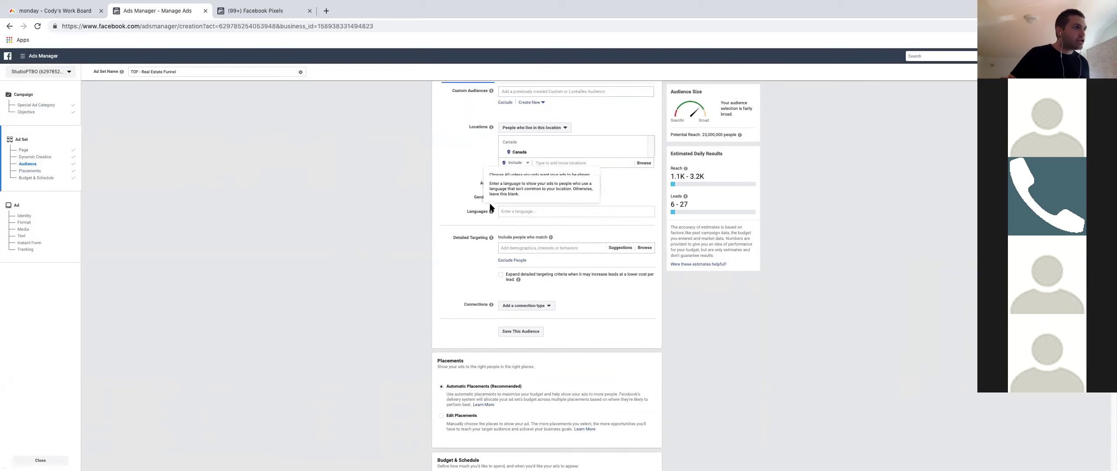
click(543, 388)
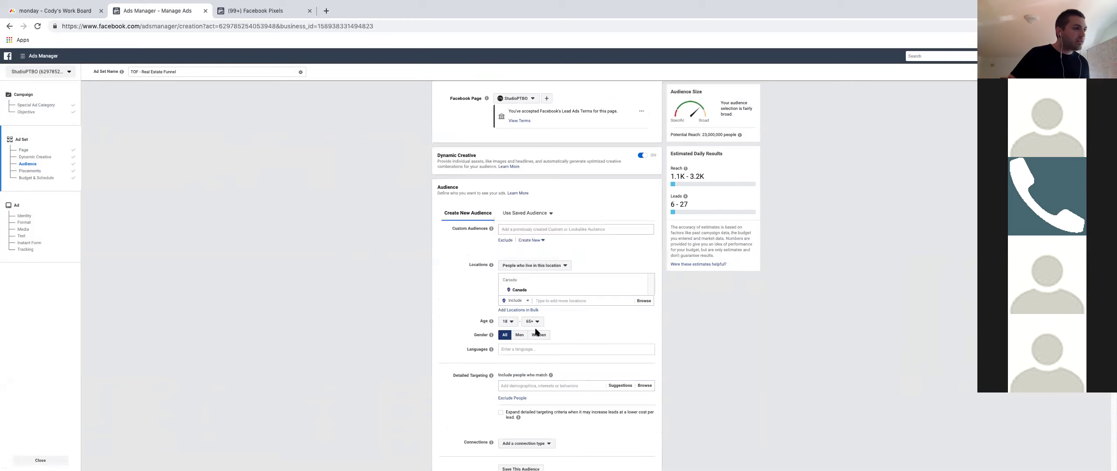
scroll(543, 378, down, 1)
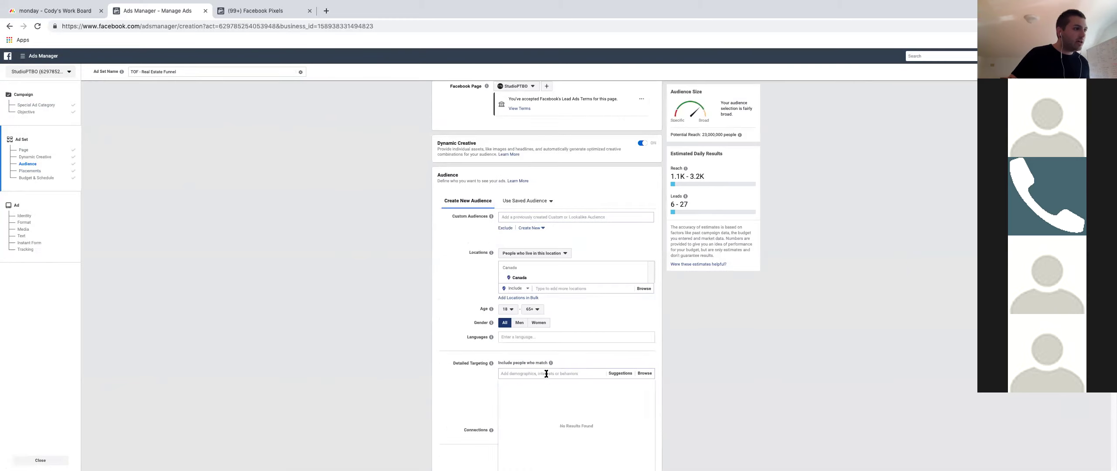
text(broker)
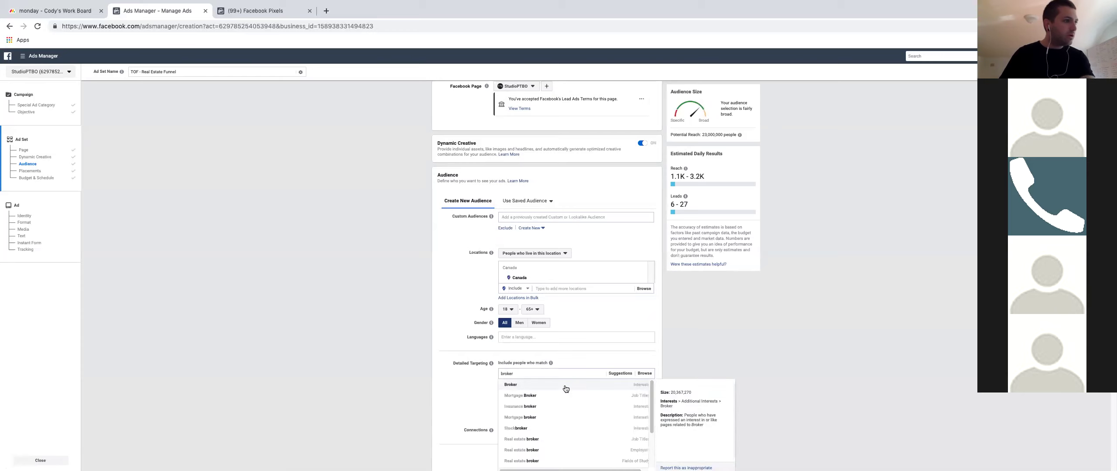
click(565, 389)
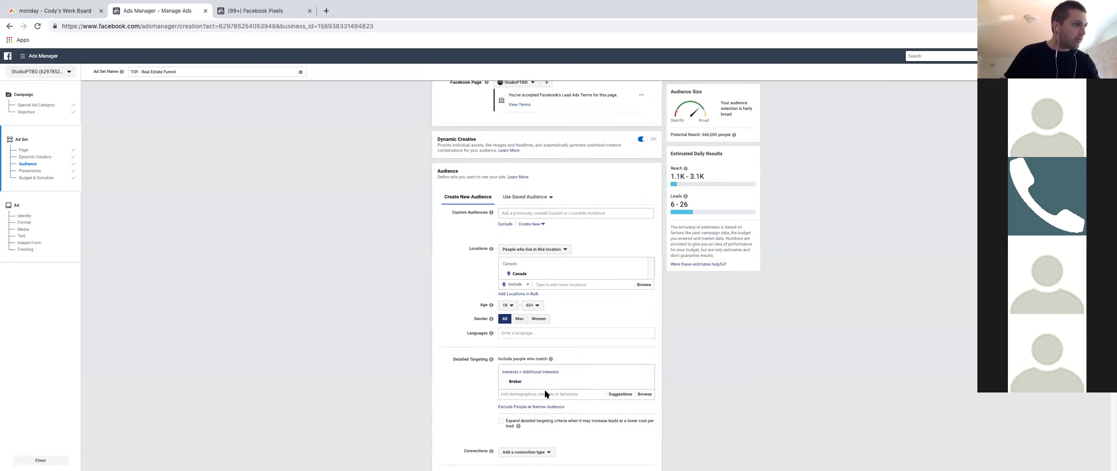
Step: Narrow the new audience to people who also match the Gary Vaynerchuk interest, and include the Mortgage Broker job title alongside Broker
scroll(544, 389, down, 1)
click(545, 384)
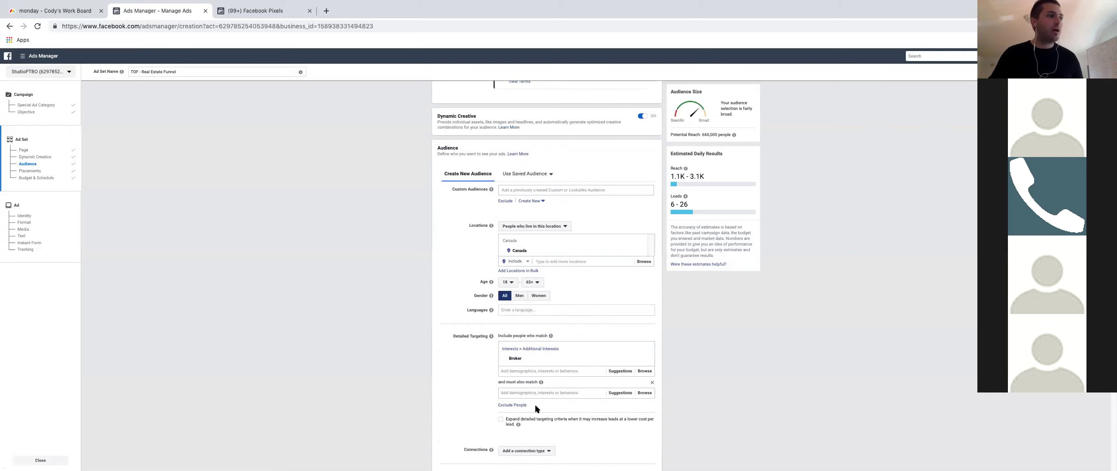
click(545, 392)
text(gary vayn)
key(Return)
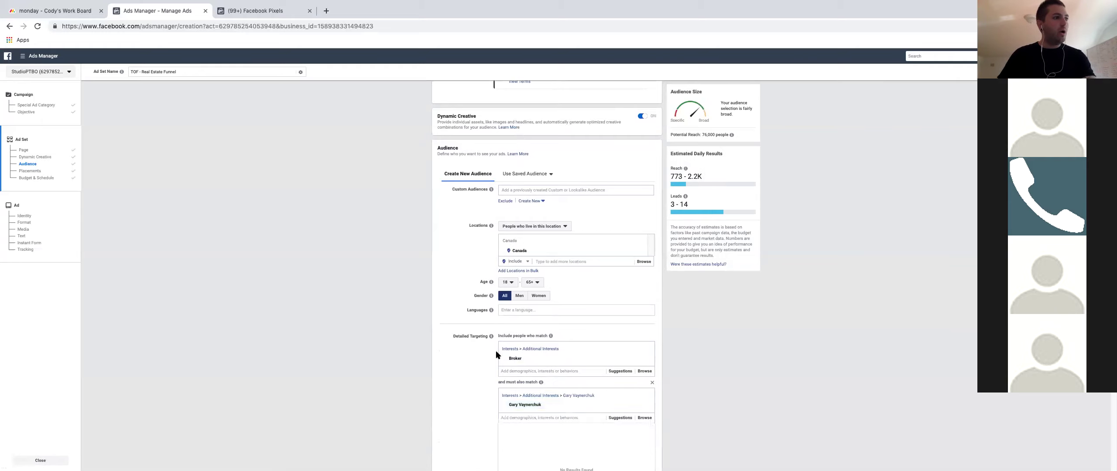
text(broker)
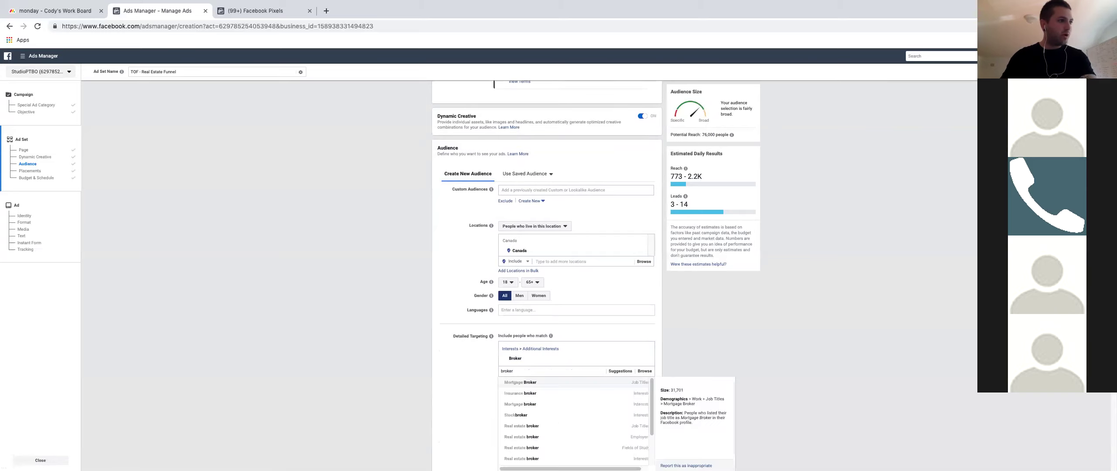
key(Return)
Step: Replace the new audience with the saved audience "TOF - Real Estate + Broker"
scroll(770, 392, down, 2)
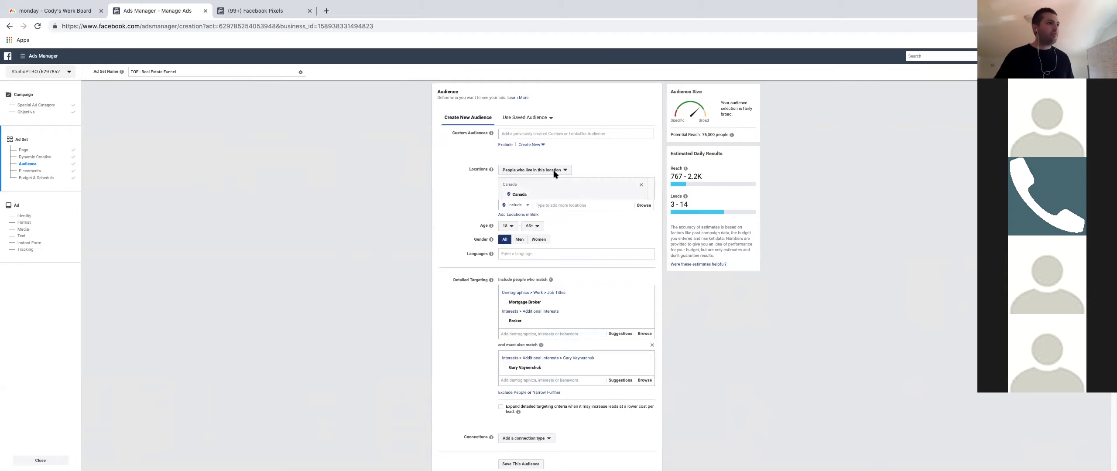
click(528, 117)
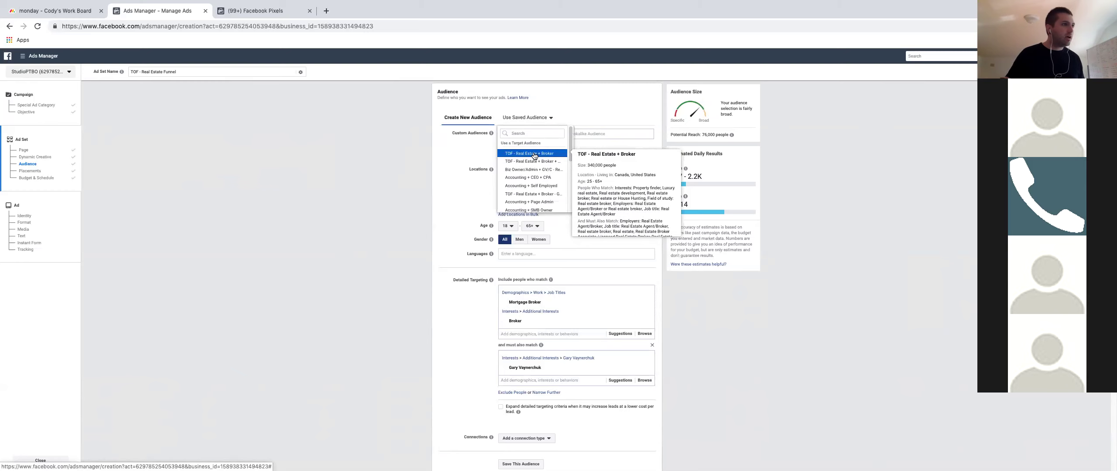
click(534, 156)
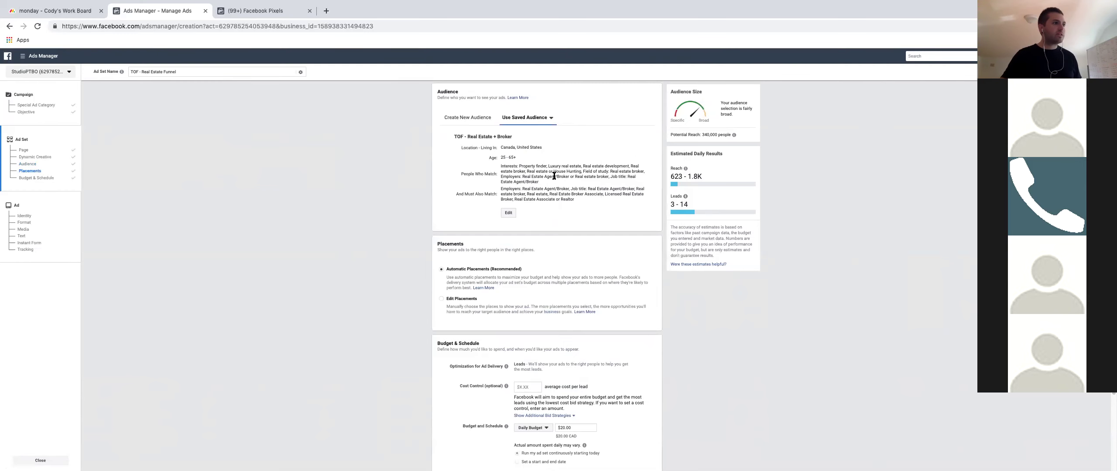
Step: Change the ad set's budget type to Lifetime Budget
scroll(535, 186, down, 3)
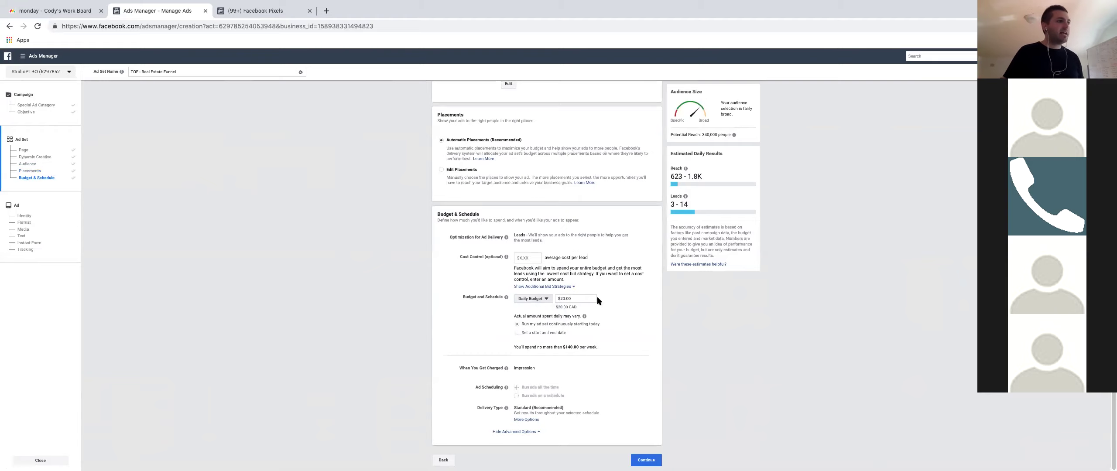
click(574, 299)
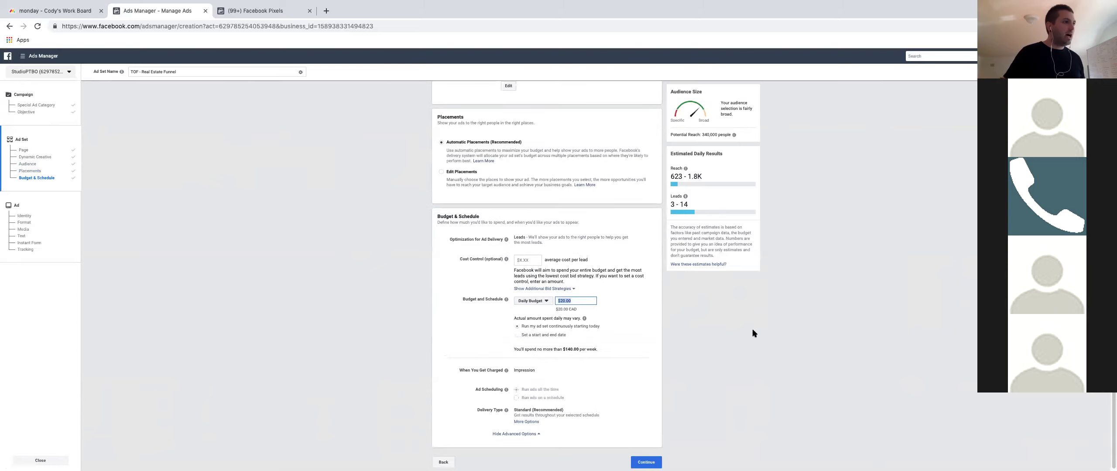
click(533, 300)
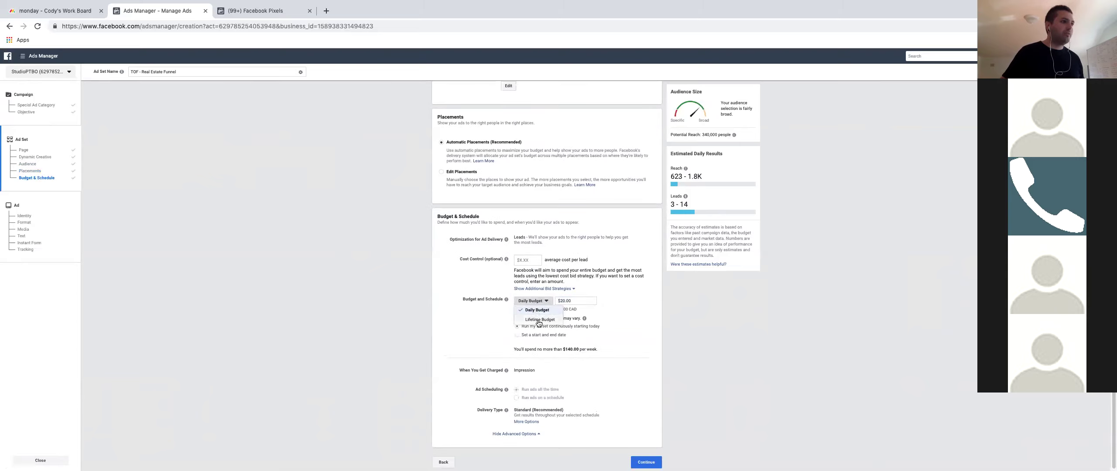
click(537, 320)
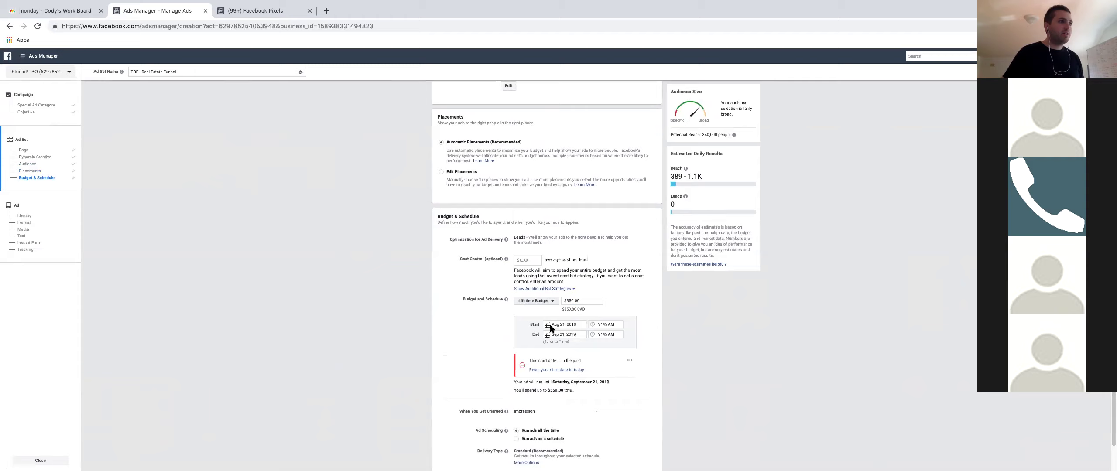
Step: Switch the ad set back to a Daily Budget and set the amount to $15
click(536, 301)
click(540, 311)
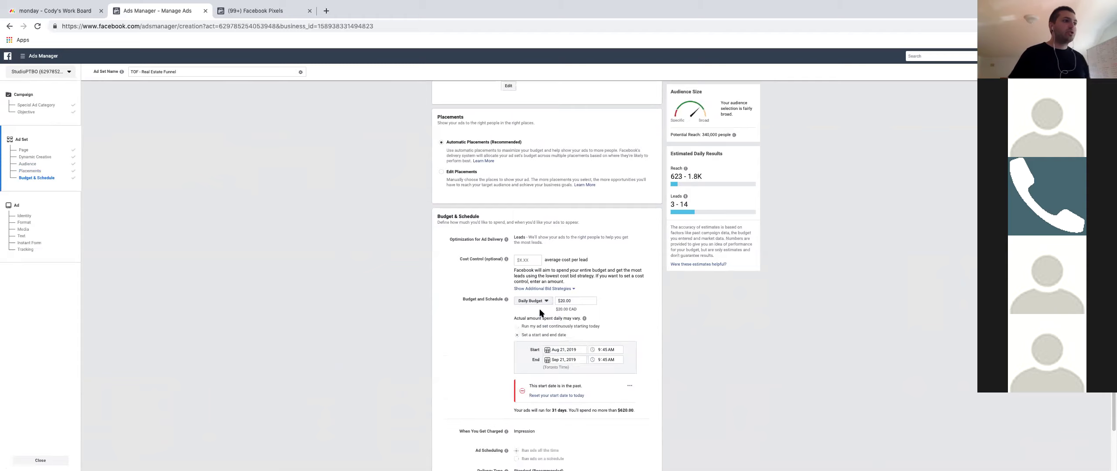
double_click(561, 301)
text(15)
click(692, 349)
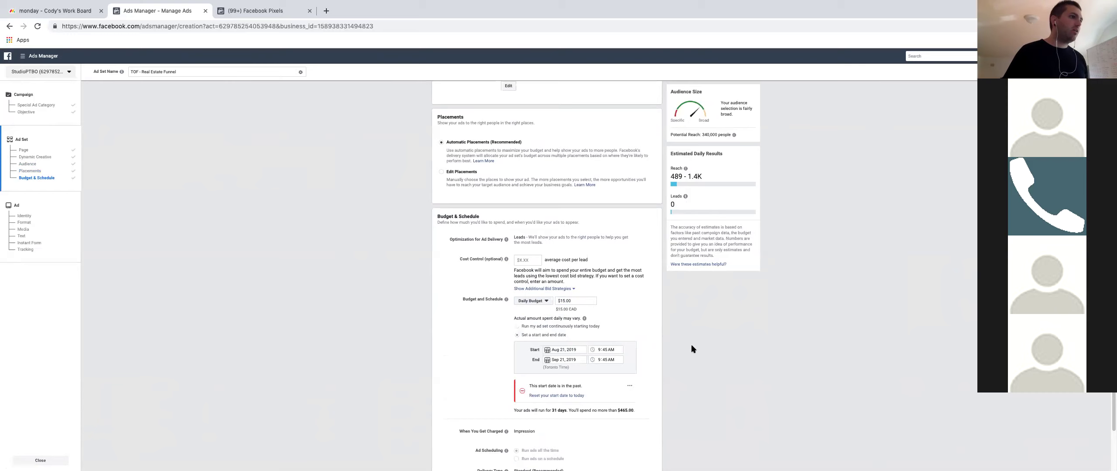
scroll(694, 361, down, 3)
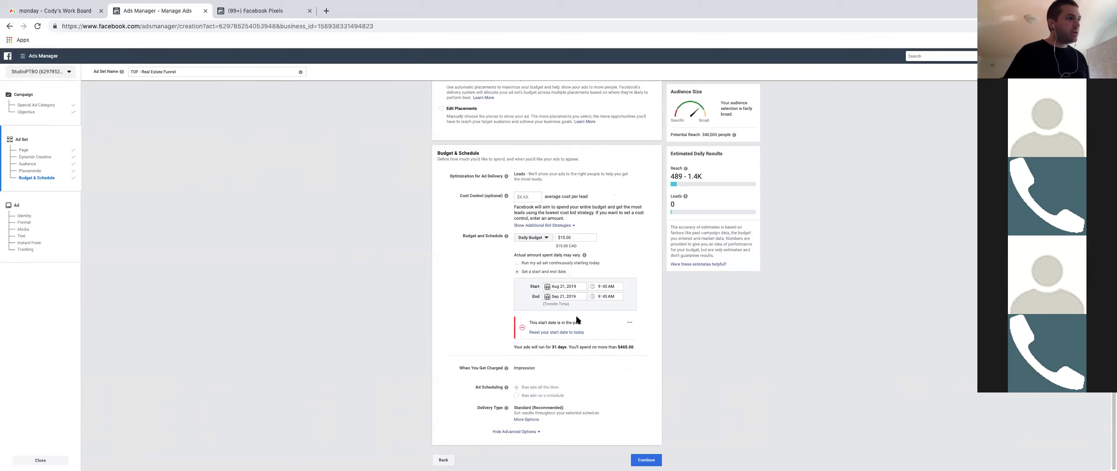
Step: Set the ad set's start time to 10:45 AM
click(541, 240)
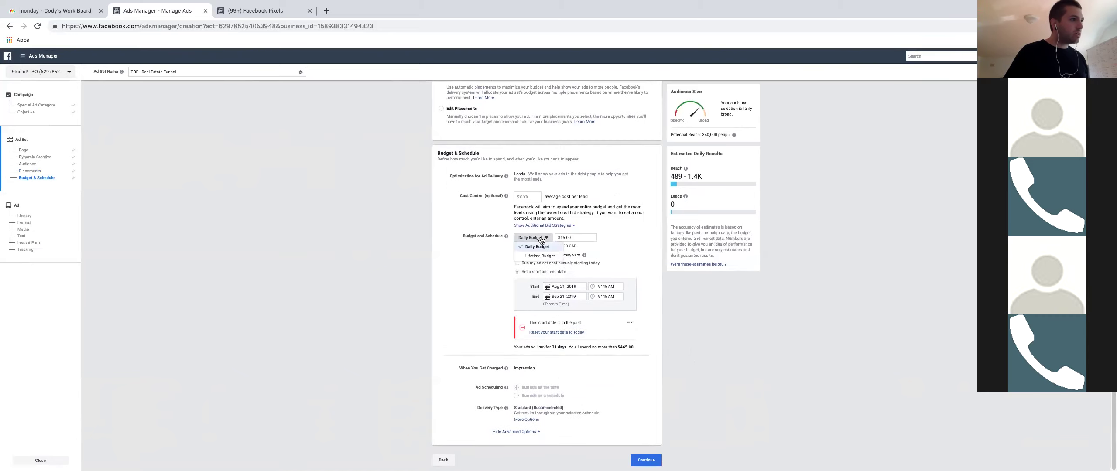
click(600, 289)
click(601, 288)
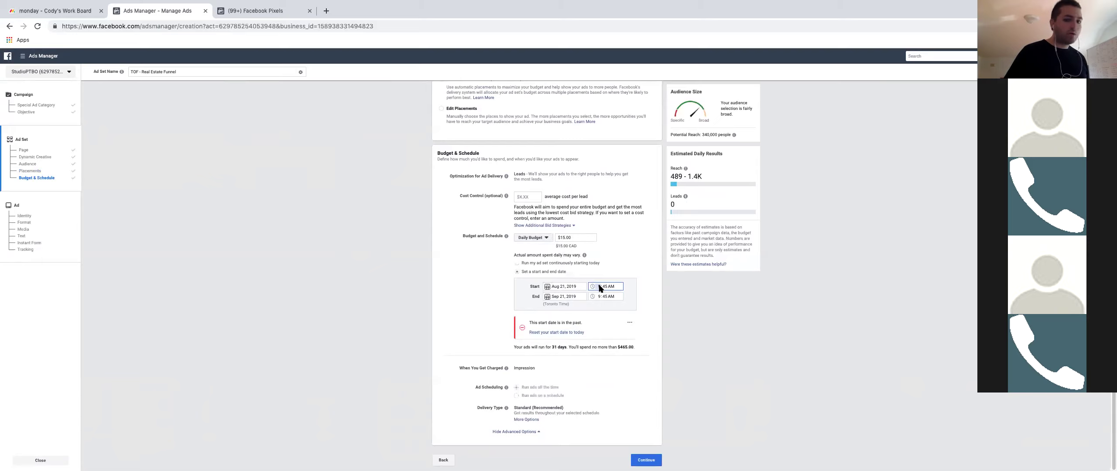
click(745, 312)
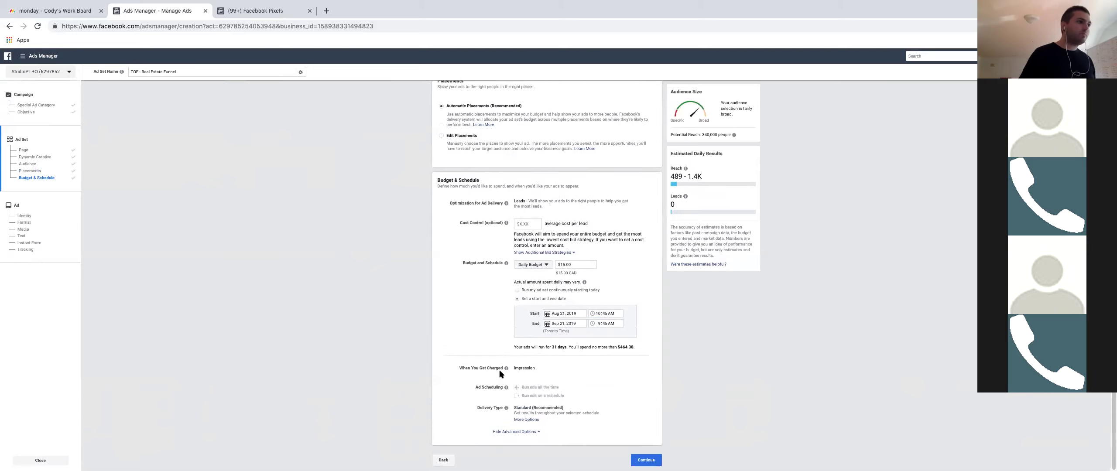
Step: Set a $20 daily budget with the ad set running continuously starting today, and continue to the ad setup
click(531, 267)
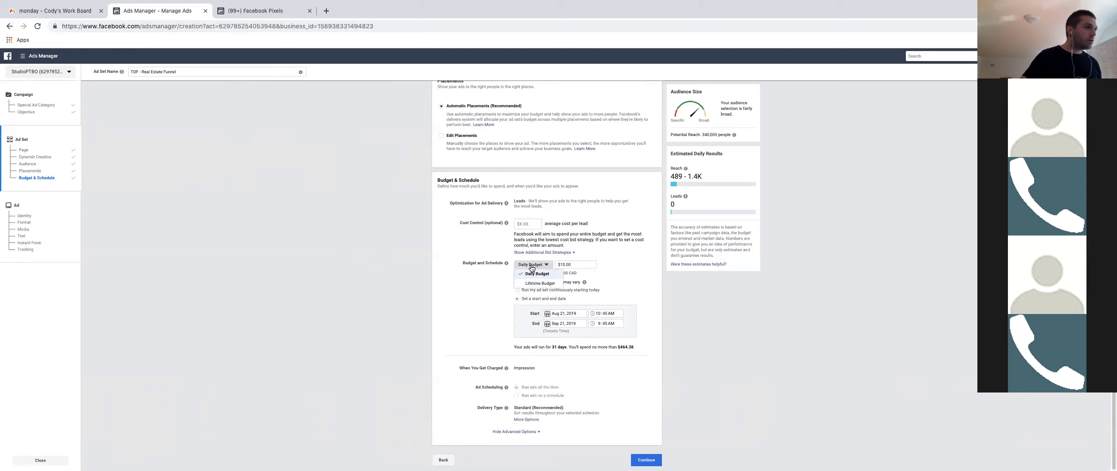
click(536, 274)
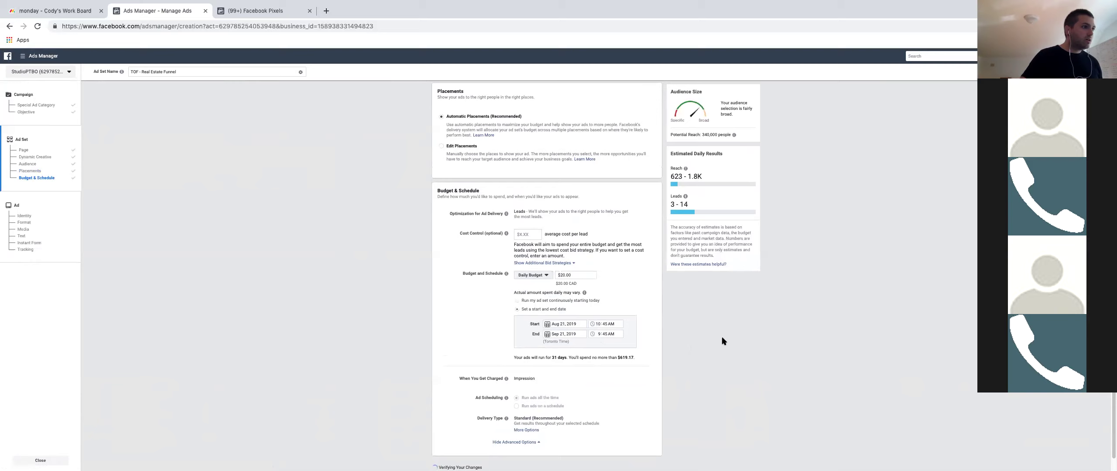
click(517, 291)
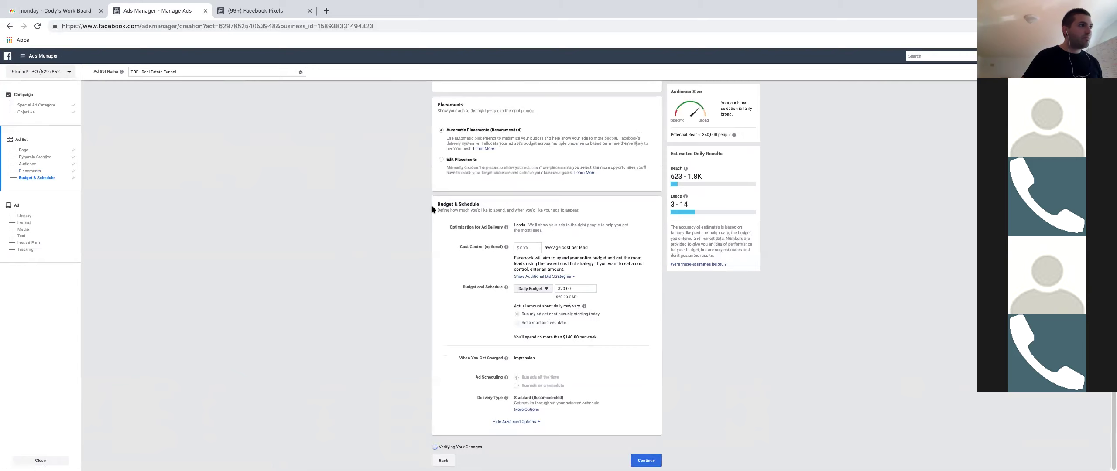
scroll(432, 182, up, 10)
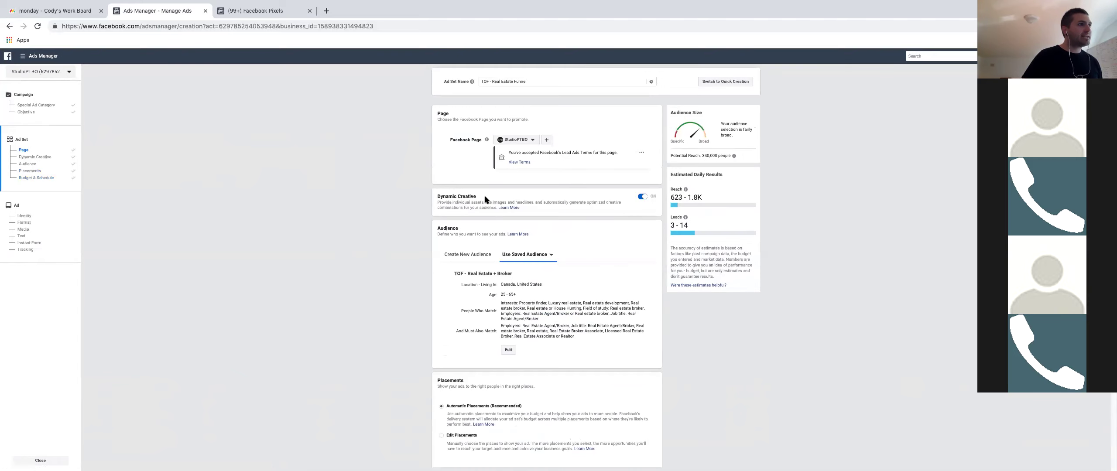
scroll(611, 349, down, 6)
click(646, 460)
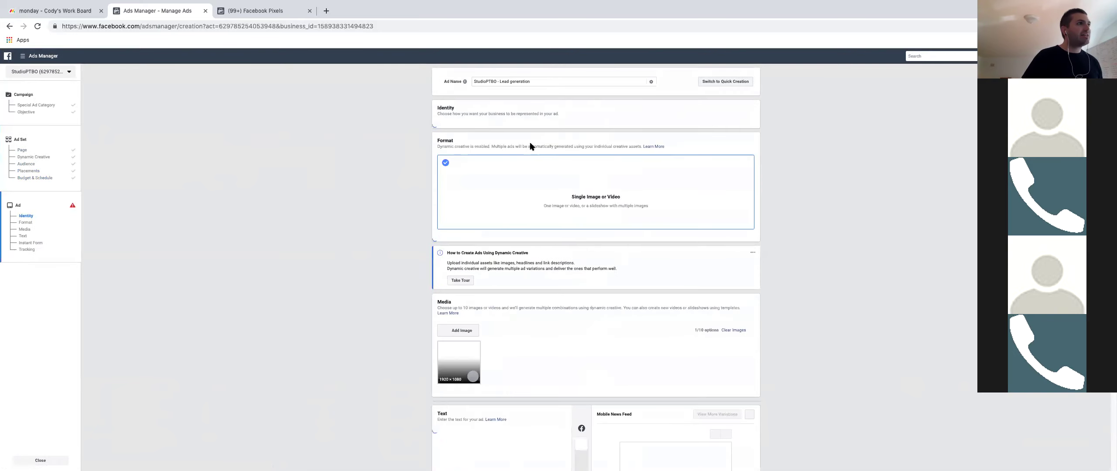
Step: Rename the ad set as "TOF - Real Estate Funnel - Real Estate + Broker" and return to the ad setup
drag(535, 82, 464, 81)
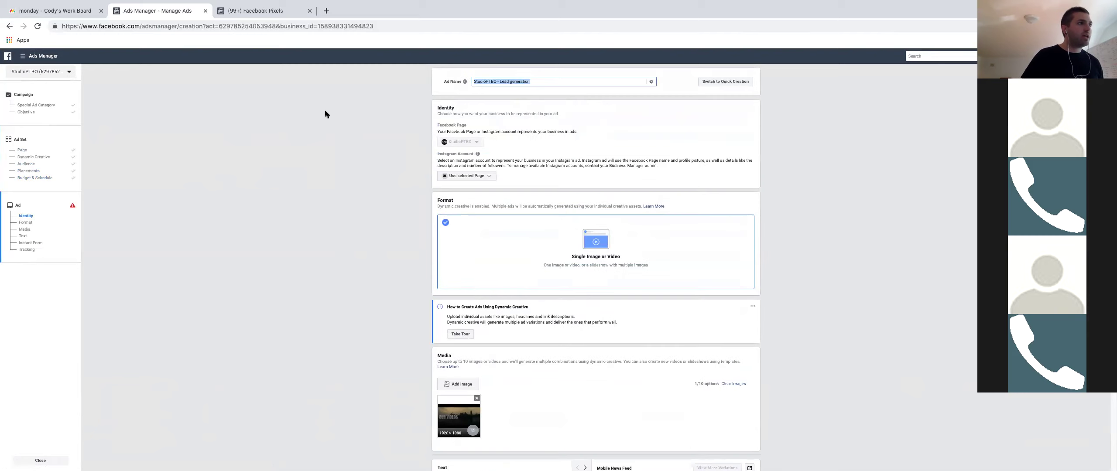
click(35, 150)
click(526, 81)
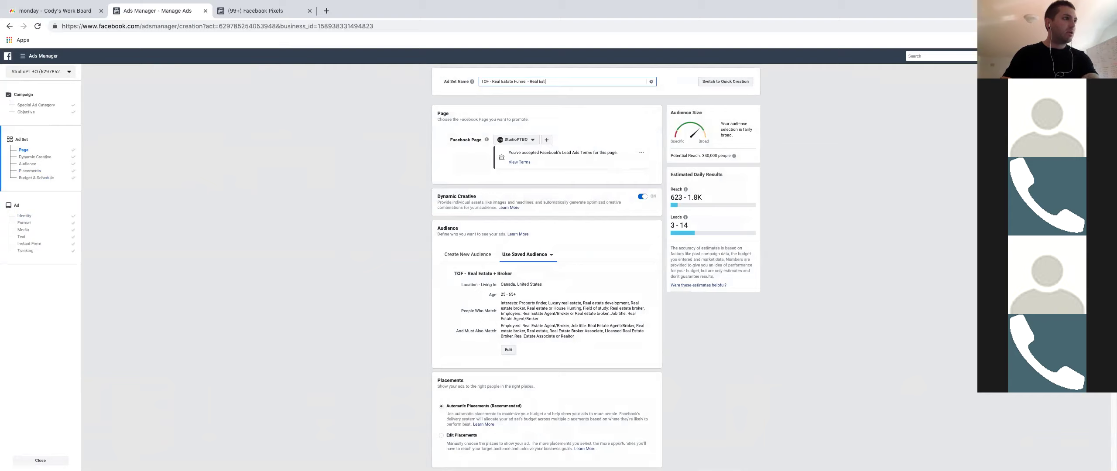
text(roker)
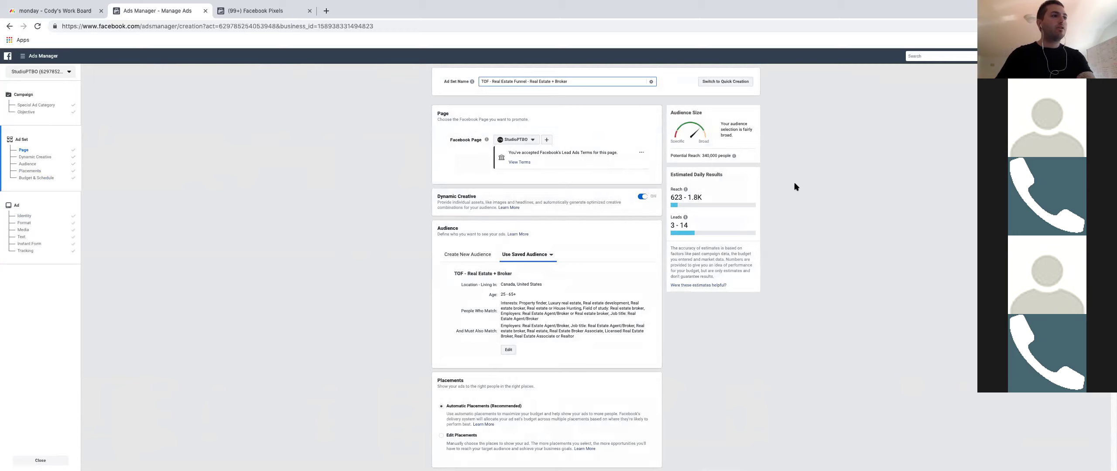
click(796, 185)
scroll(795, 185, down, 6)
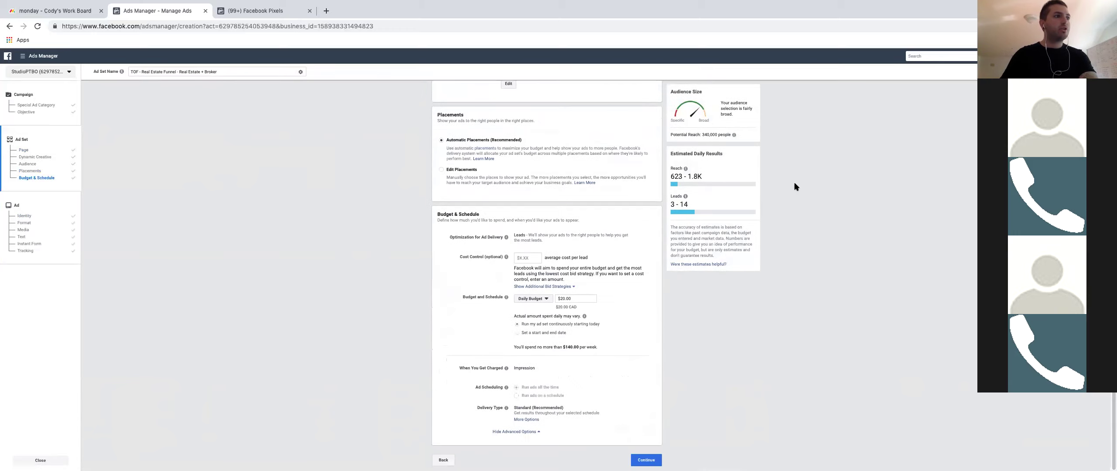
click(647, 460)
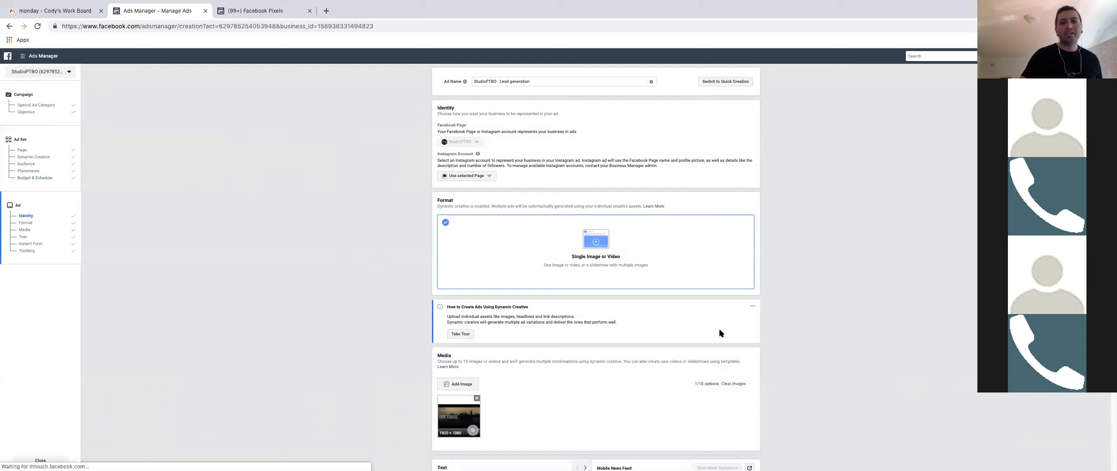
Step: Choose the studioptbo Instagram account for the ad and rename the ad as "TOF - Real Estate Funnel"
click(467, 175)
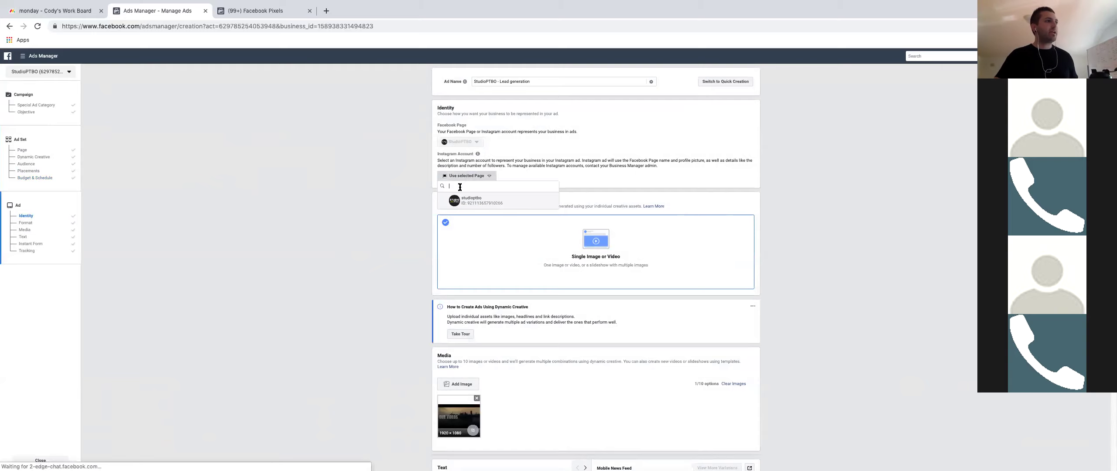
click(454, 200)
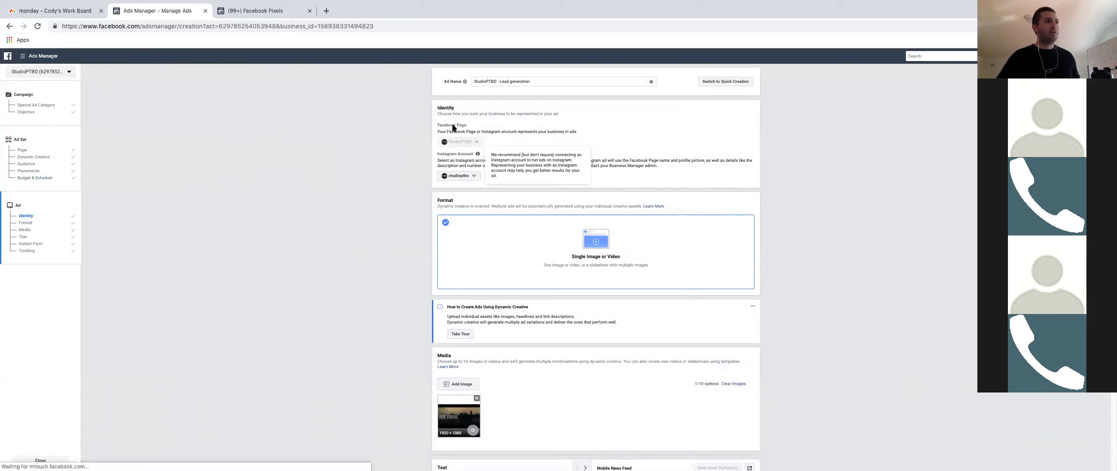
triple_click(501, 81)
text(TOF - Real Estate Funnel)
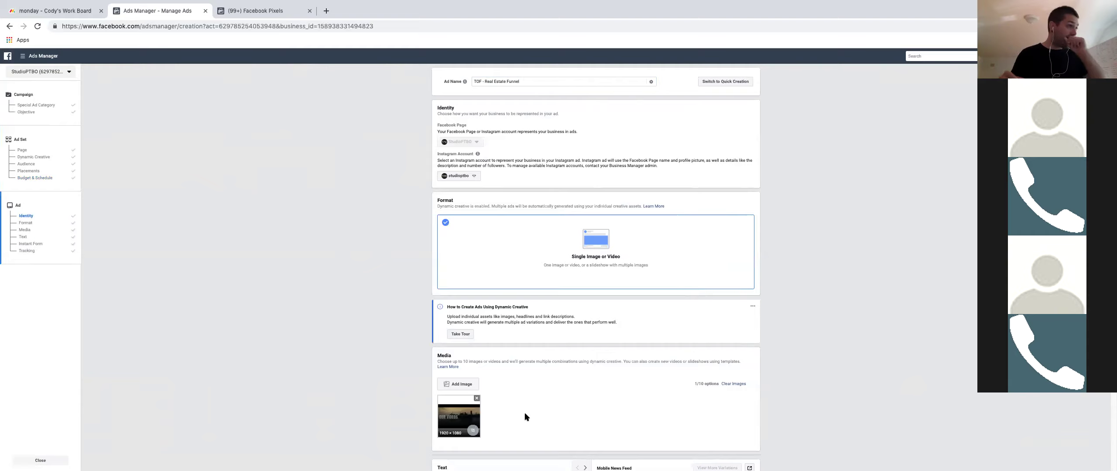
Step: Remove the existing image from the ad's media and look over the ad's remaining sections
click(476, 398)
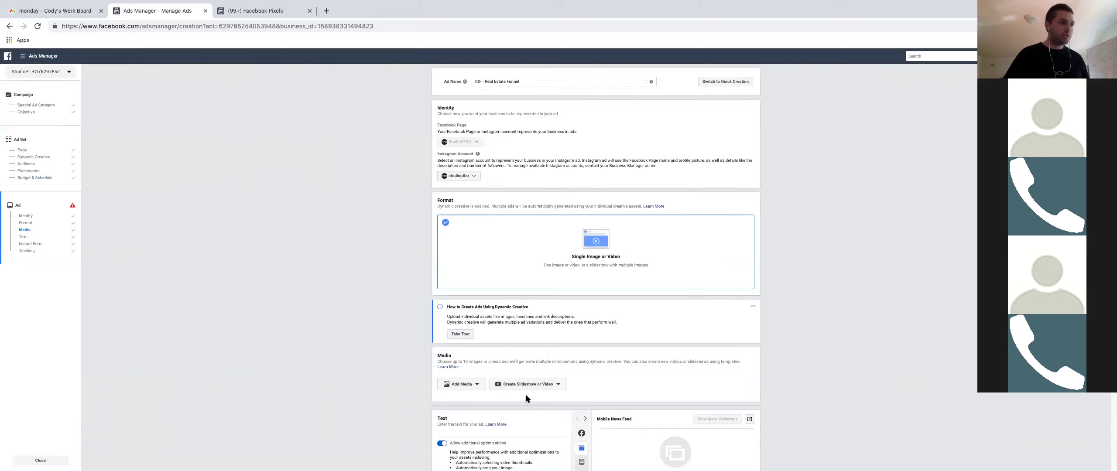
scroll(526, 395, down, 1)
scroll(384, 311, down, 5)
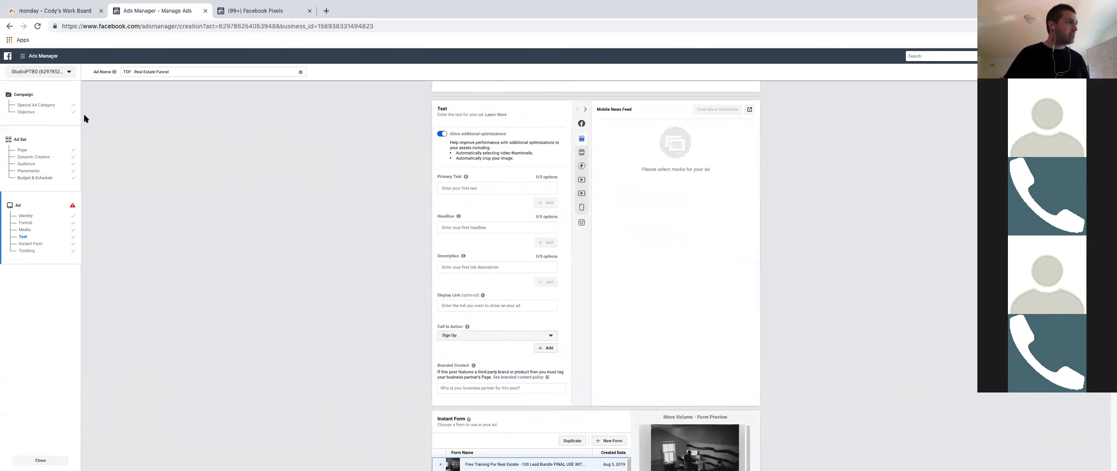
scroll(478, 140, up, 6)
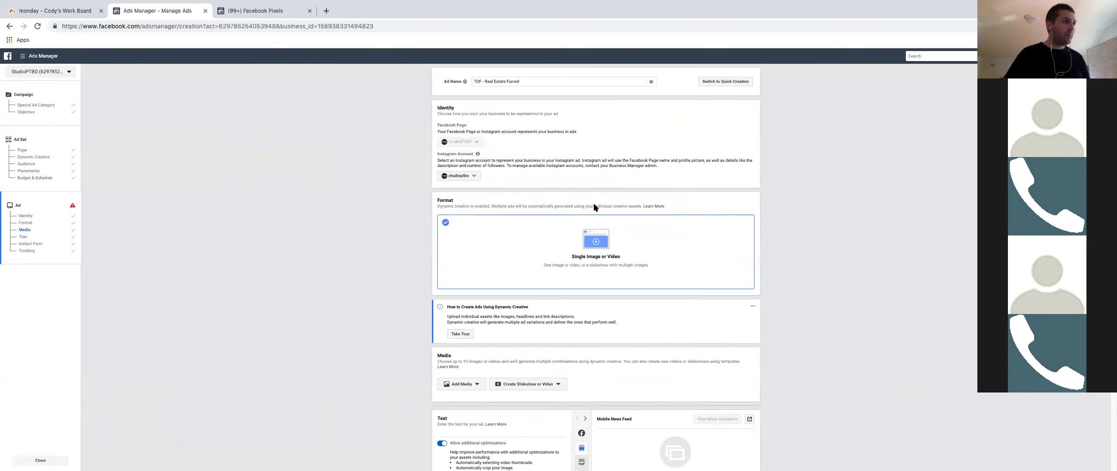
scroll(611, 236, down, 15)
scroll(658, 312, up, 15)
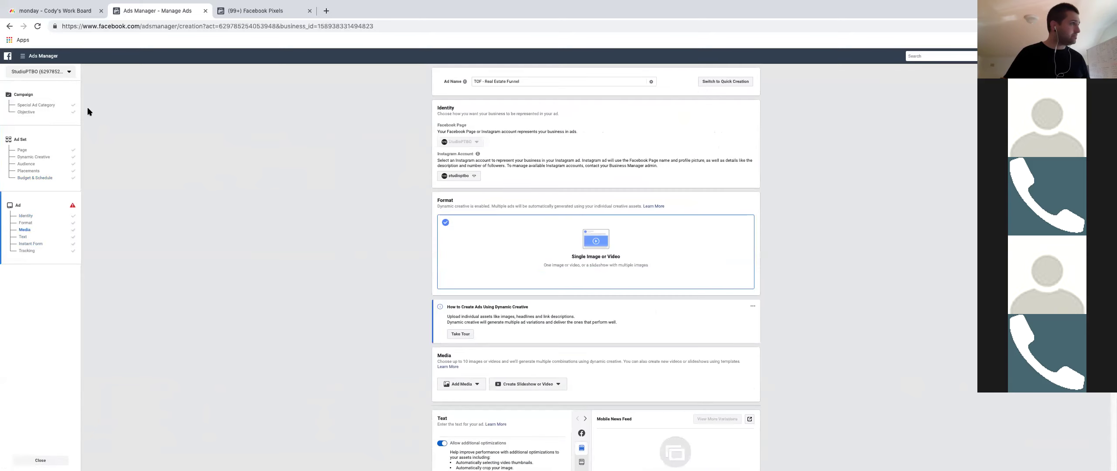
Step: Leave the ad creation for the campaigns overview and switch to the StudioPTBO ad account
click(23, 56)
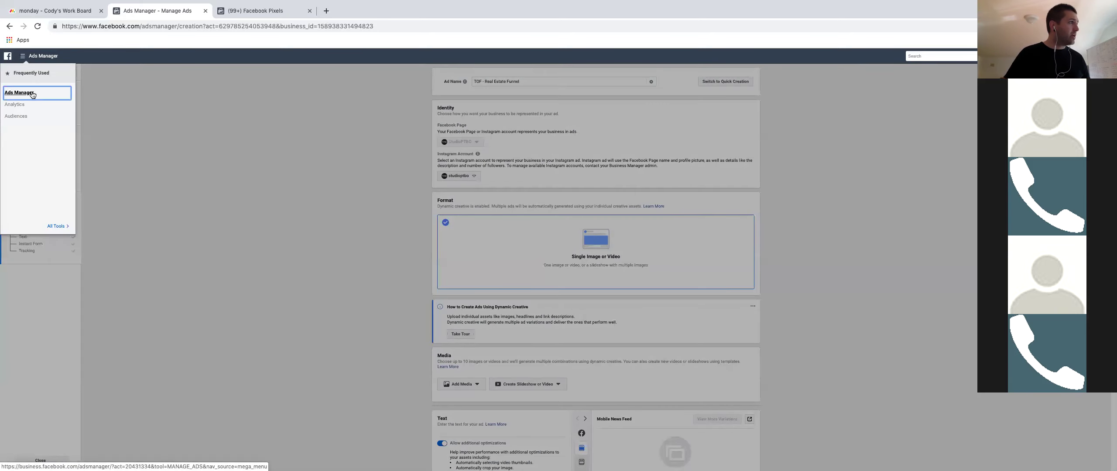
click(32, 95)
click(610, 195)
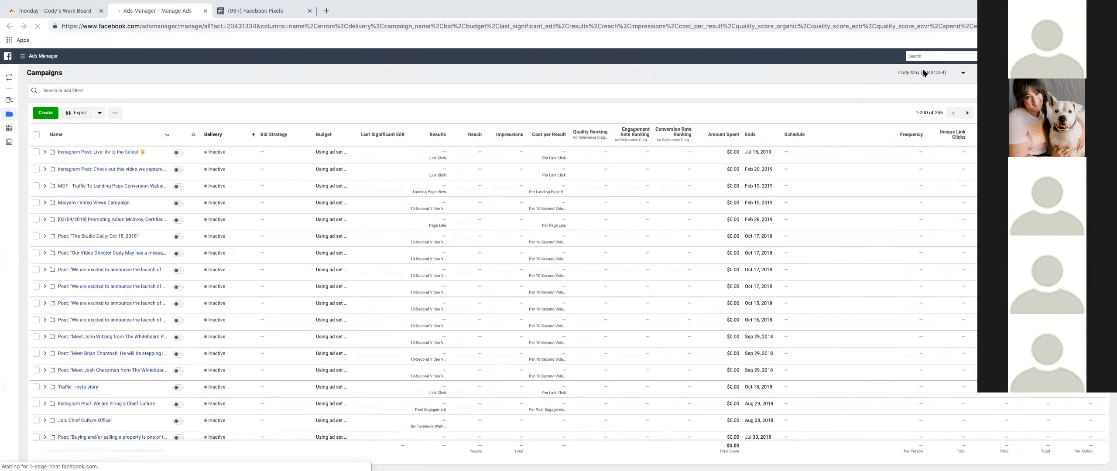
click(963, 74)
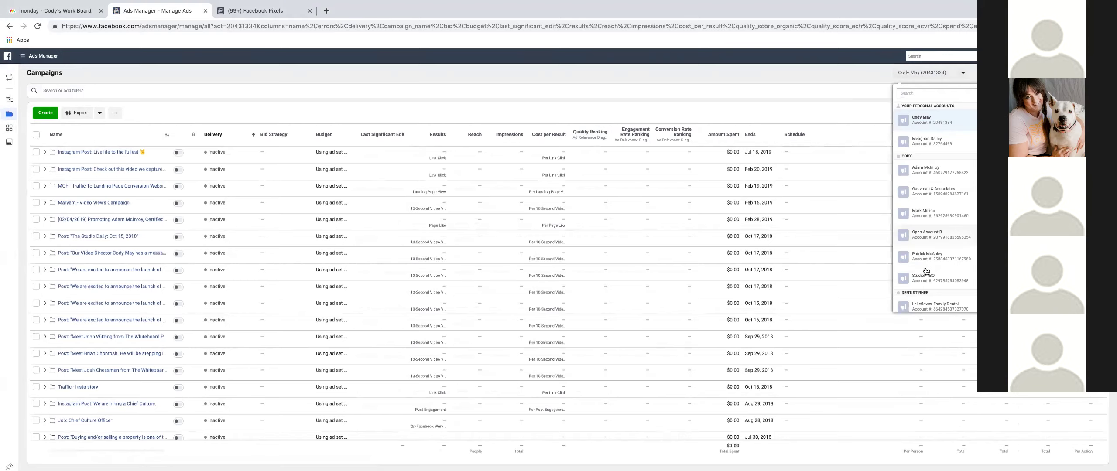
click(731, 111)
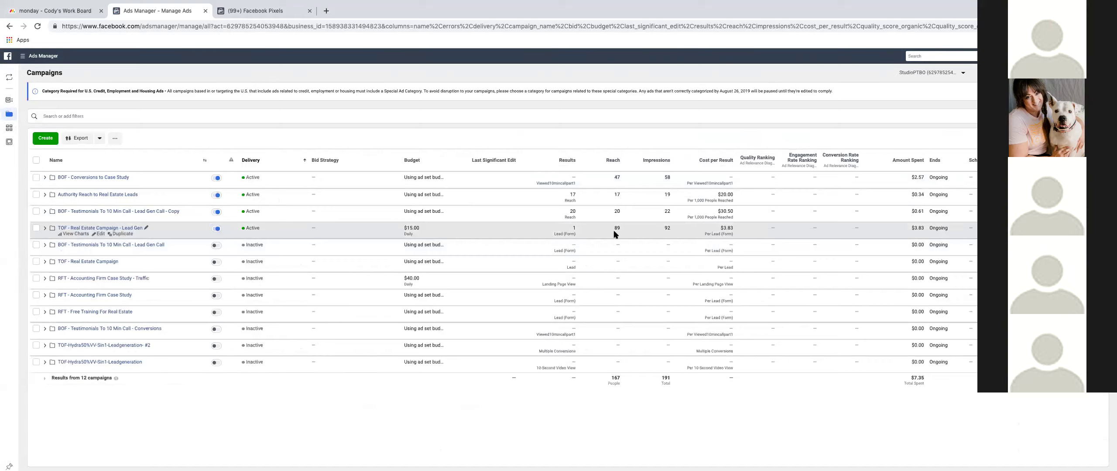
Step: Expand the "TOF - Real Estate Campaign - Lead Gen" campaign and open its "TOF - Real Estate + Broker - GV - with phone #" ad set
click(737, 229)
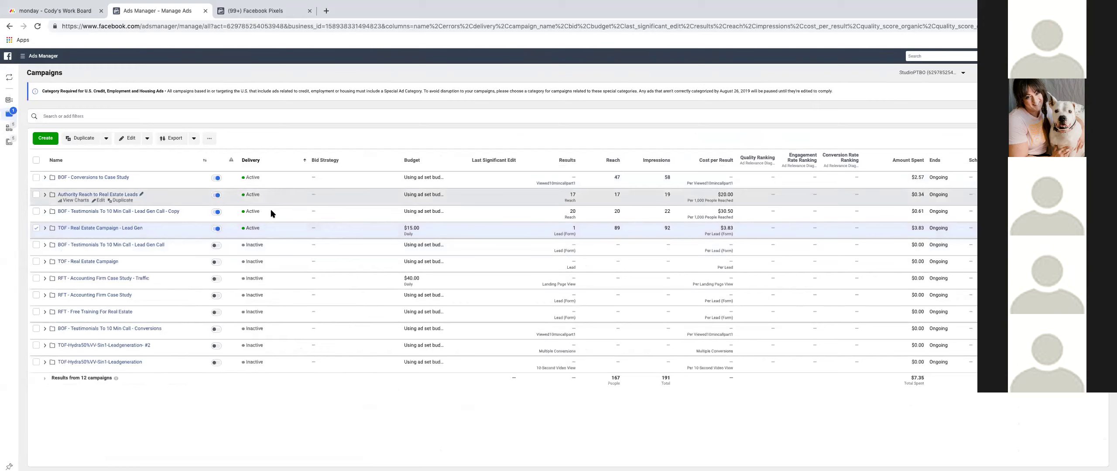
click(45, 228)
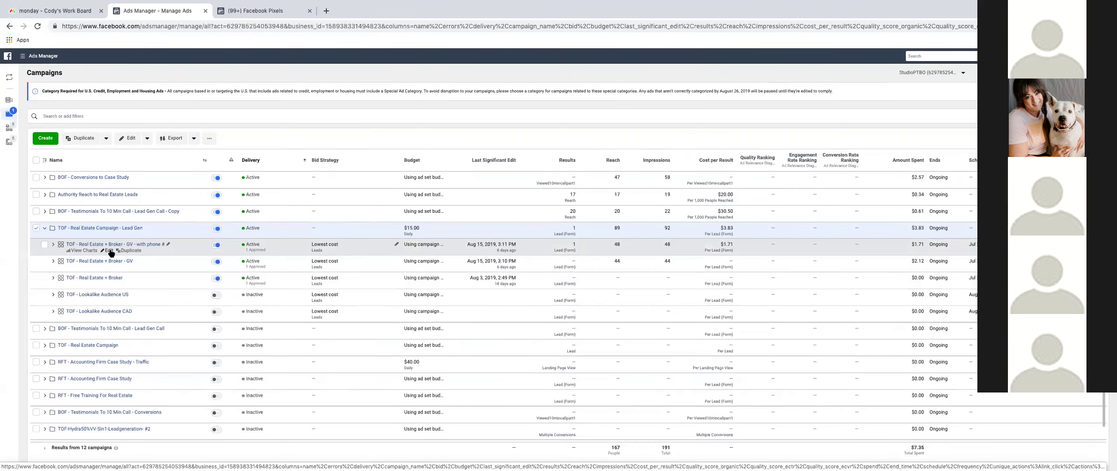
click(110, 252)
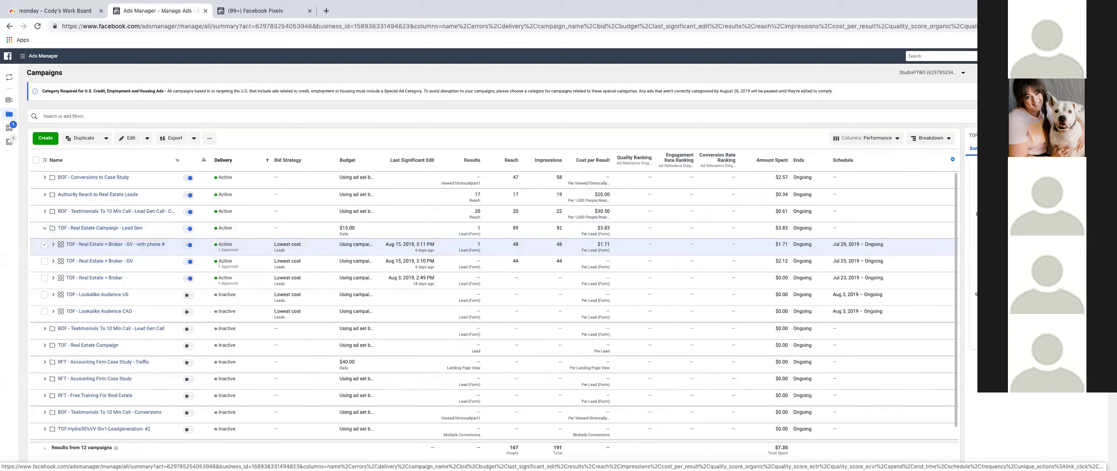
Step: Open the ad set's "TOF - Free Training" ad for editing and examine its dynamic creative images
click(9, 141)
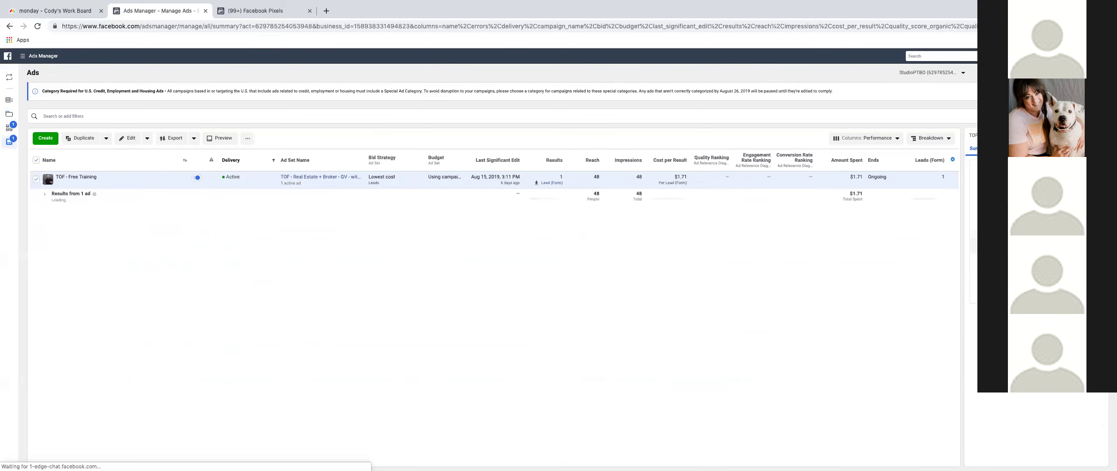
mouse_move(111, 186)
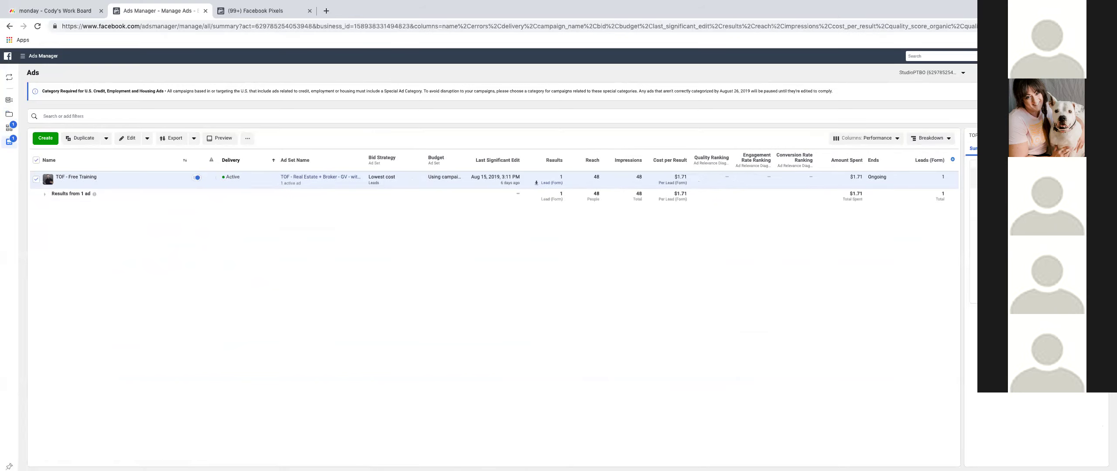
click(127, 138)
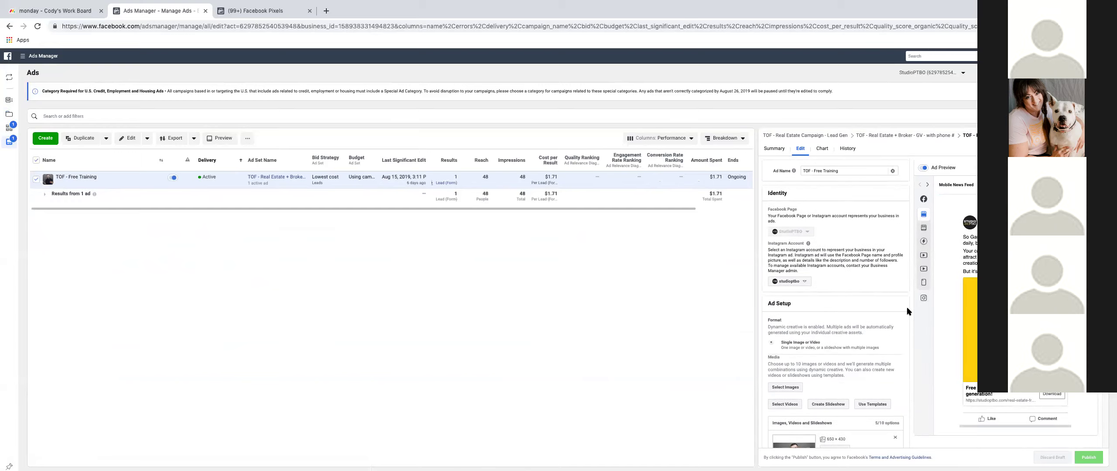
scroll(907, 307, down, 3)
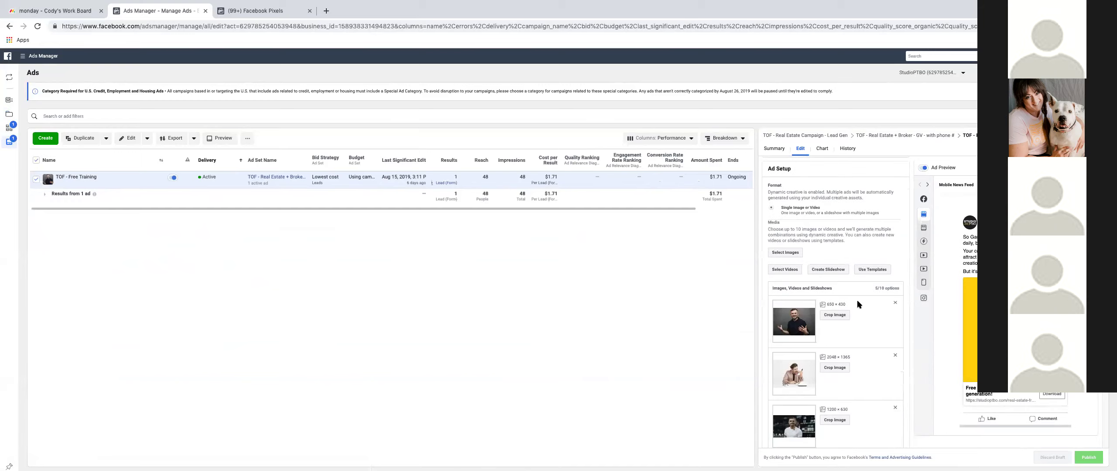
scroll(858, 298, down, 2)
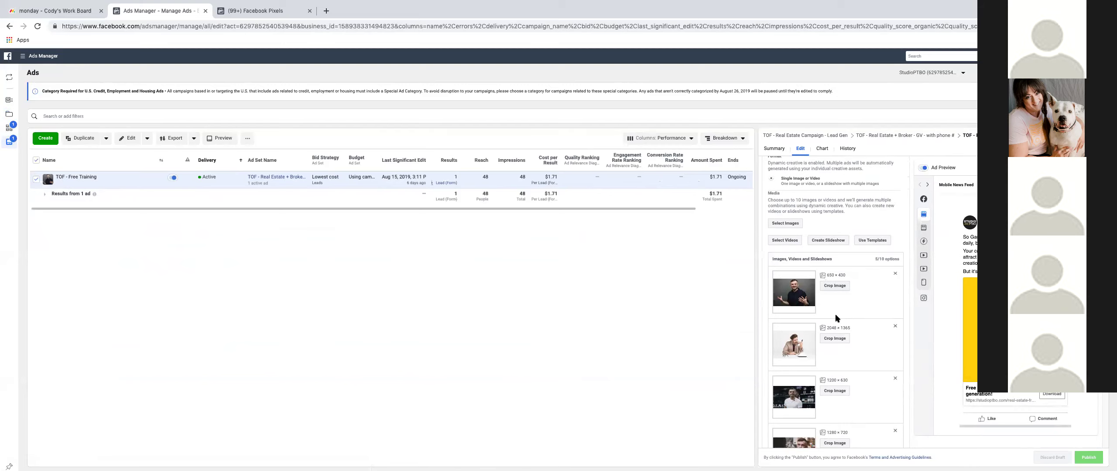
Step: Examine the "TOF - Free Training" ad's dynamic creative format, its image options and its primary text
scroll(835, 314, down, 6)
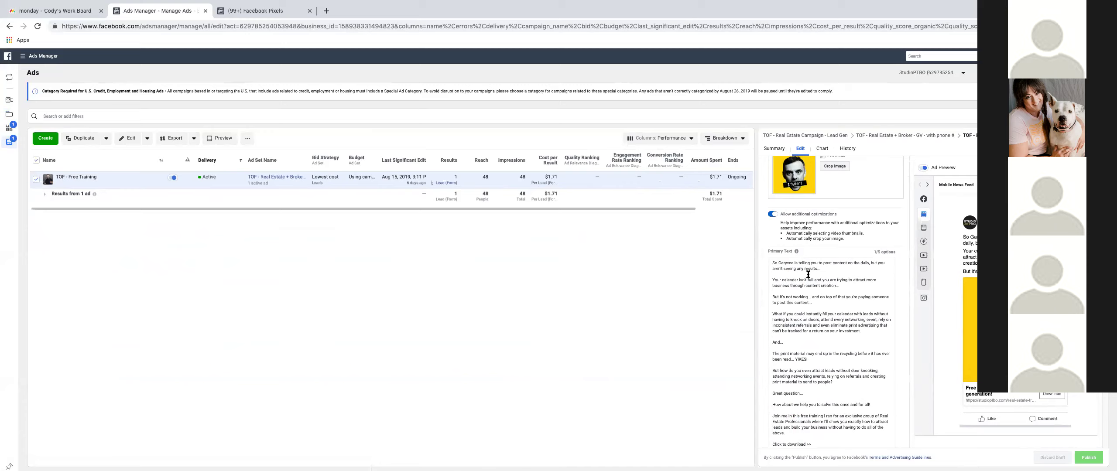
scroll(809, 275, down, 1)
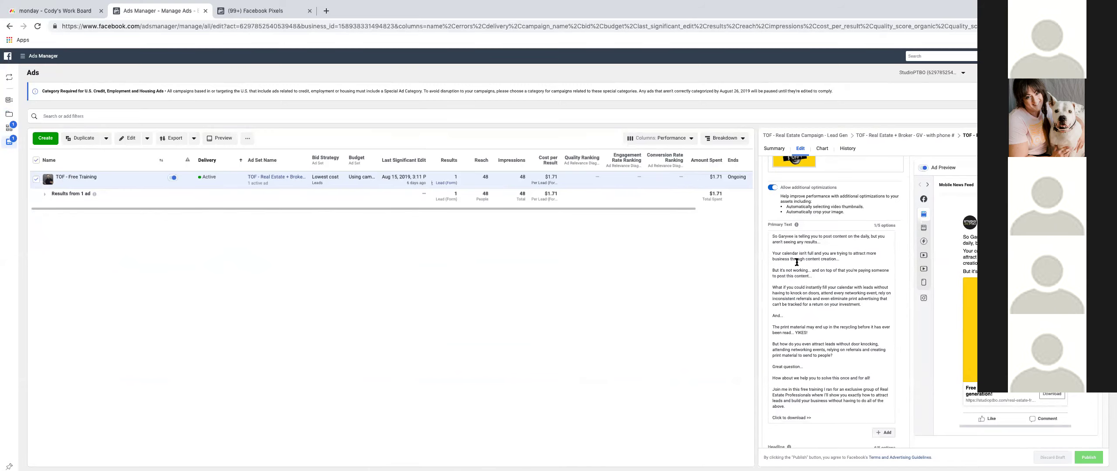
scroll(790, 270, up, 10)
scroll(790, 271, down, 3)
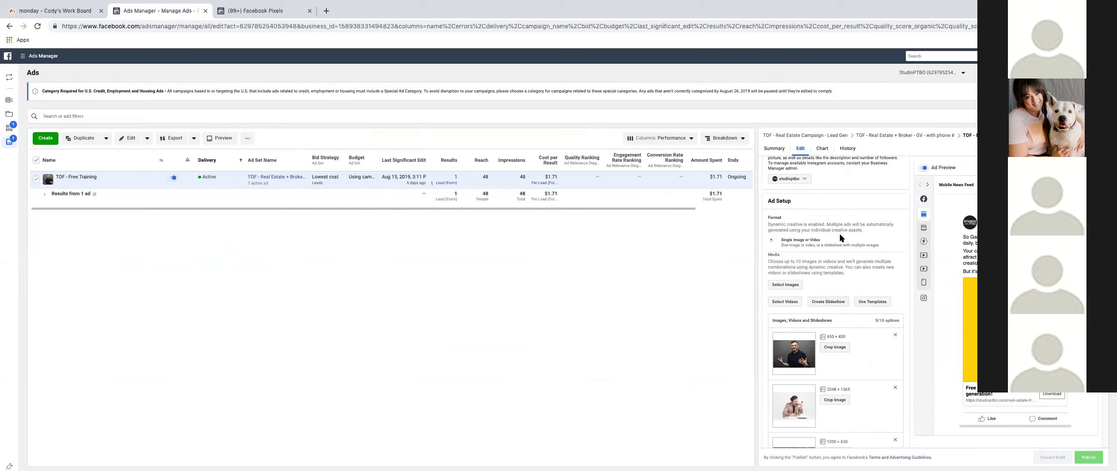
scroll(844, 266, down, 1)
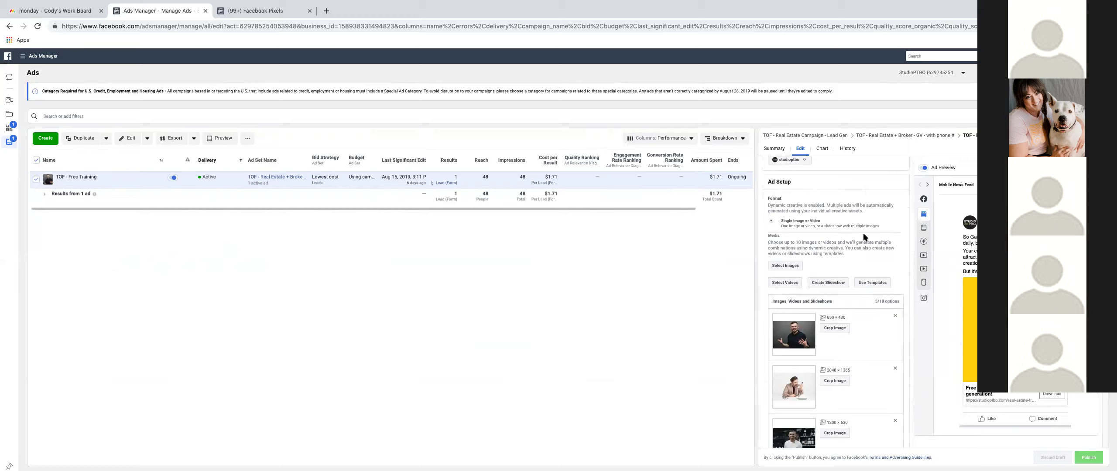
scroll(863, 232, up, 2)
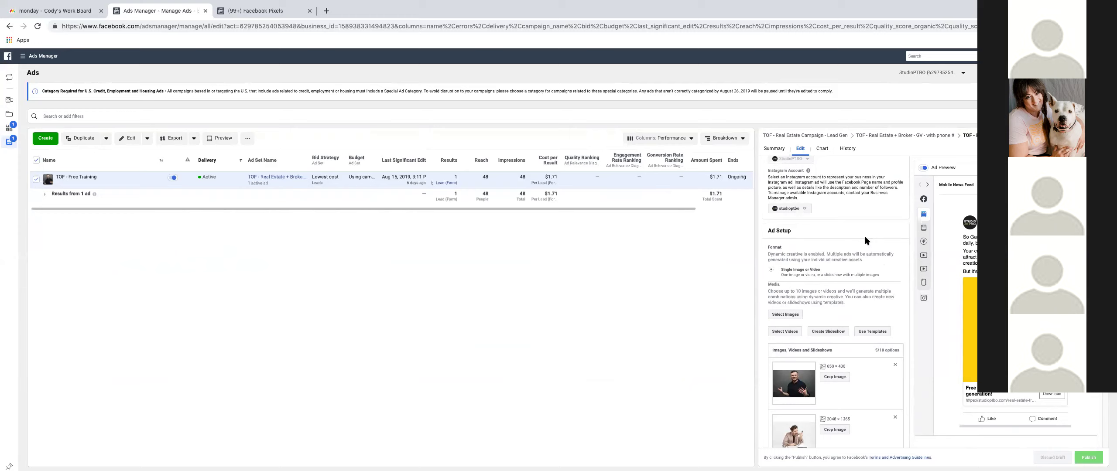
scroll(865, 241, down, 12)
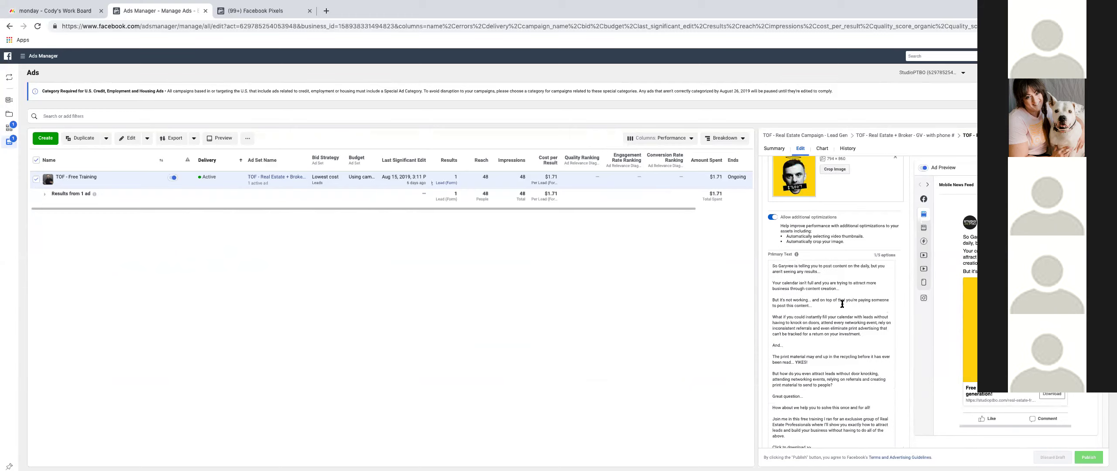
scroll(842, 304, up, 8)
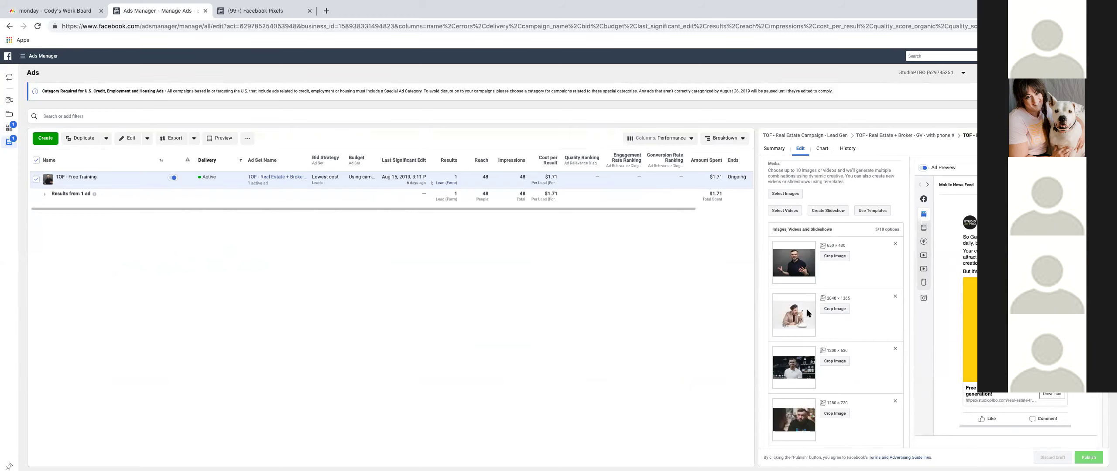
scroll(781, 238, up, 2)
click(779, 223)
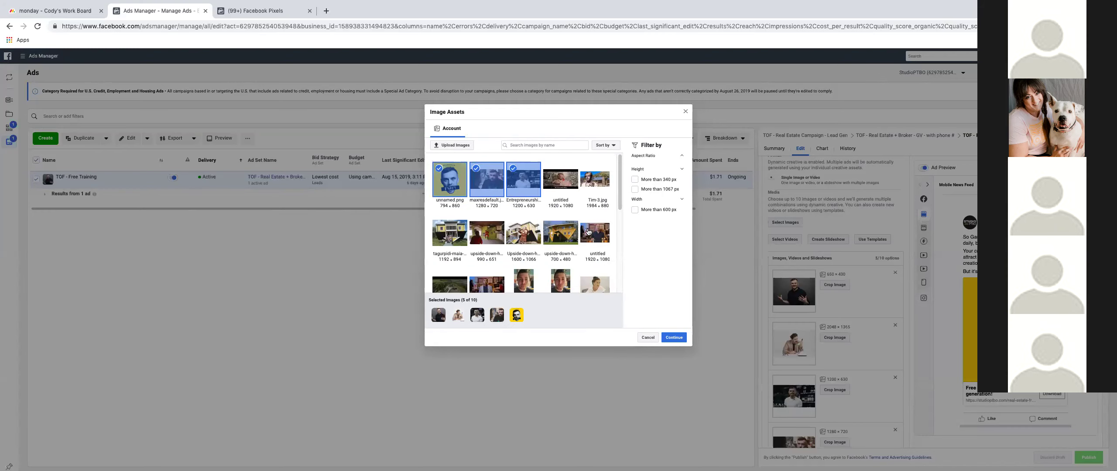
click(561, 234)
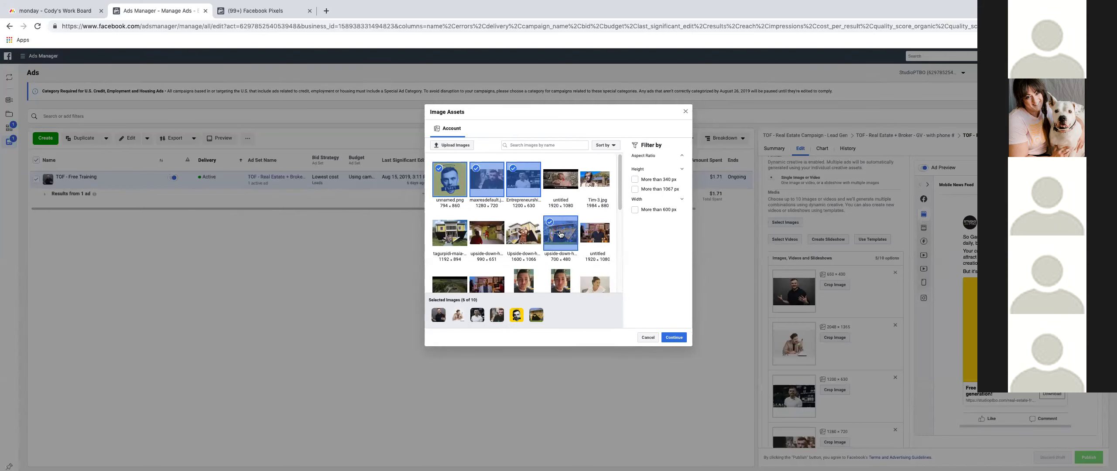
click(563, 244)
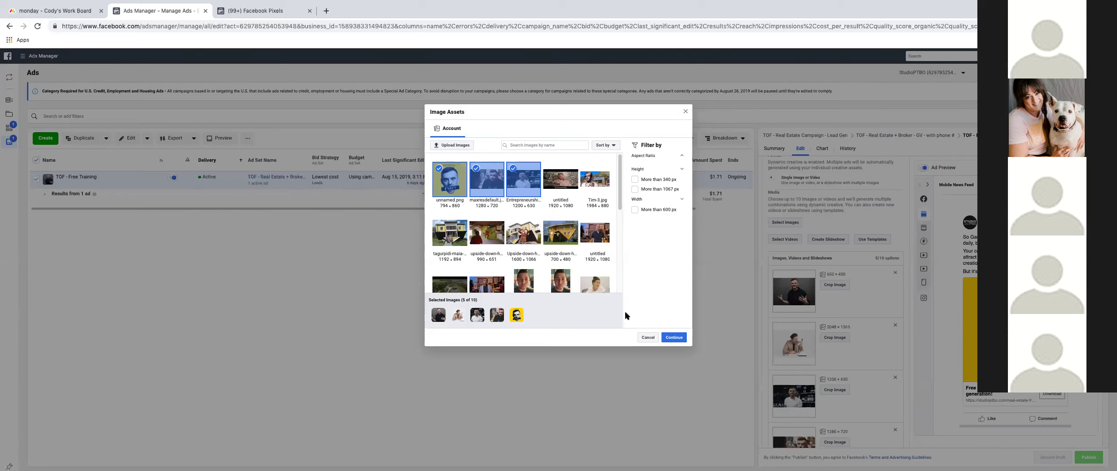
click(647, 338)
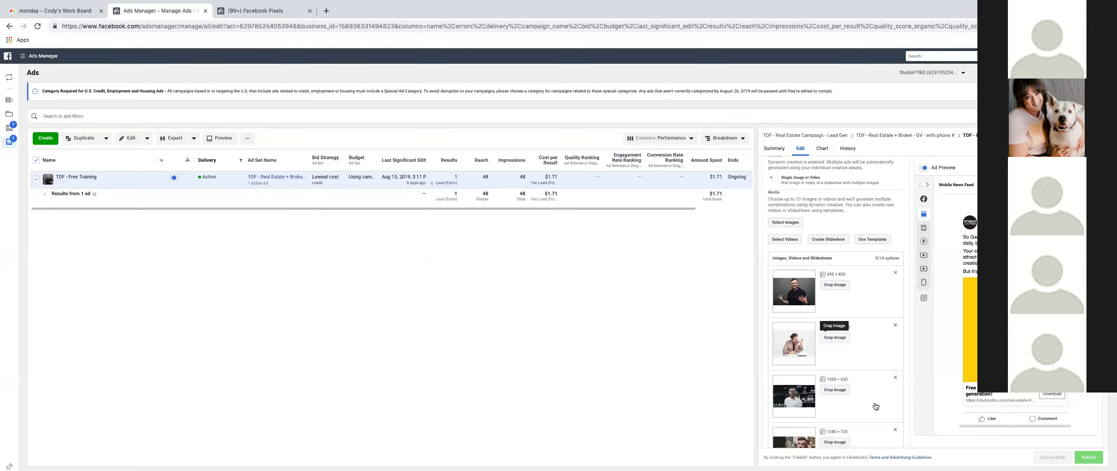
Step: Review the ad's five images and check the account's video assets available for the dynamic creative
scroll(868, 372, down, 3)
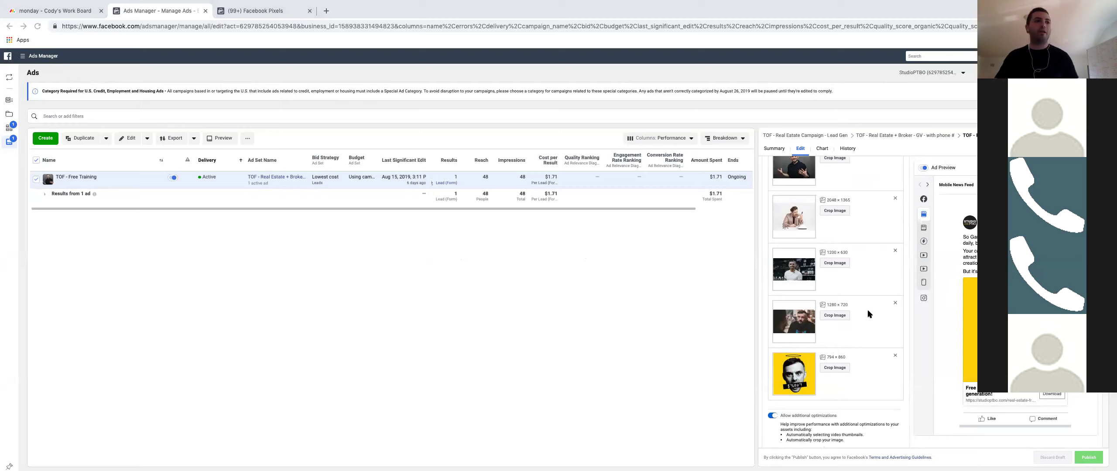
scroll(873, 302, up, 3)
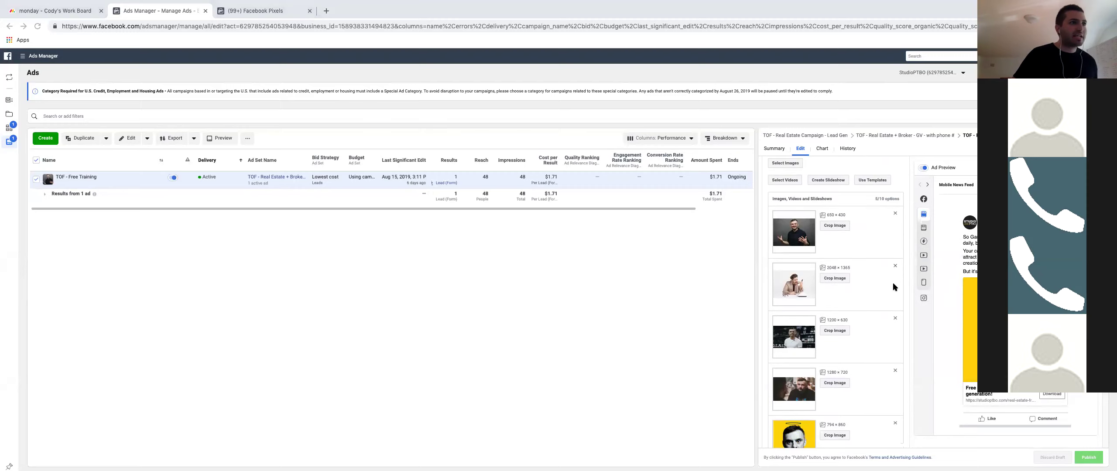
scroll(886, 277, up, 1)
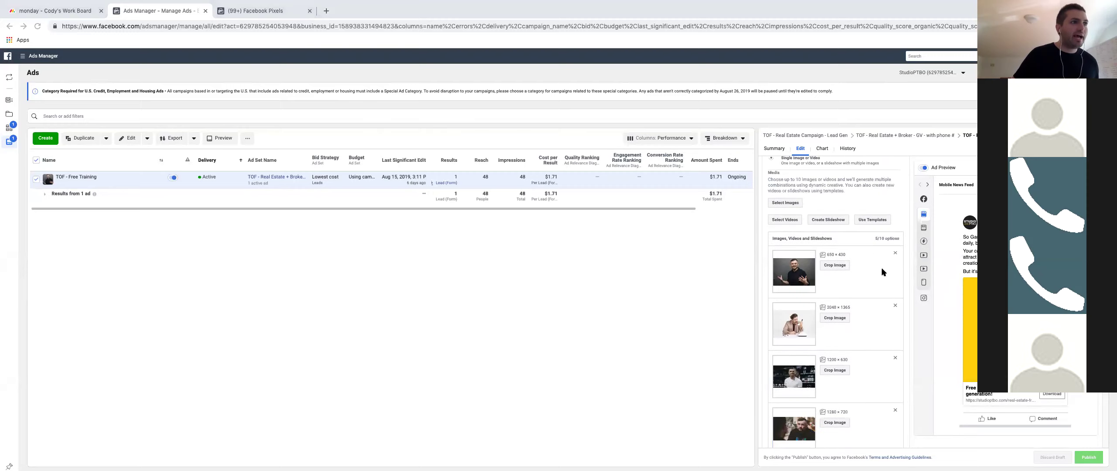
click(780, 218)
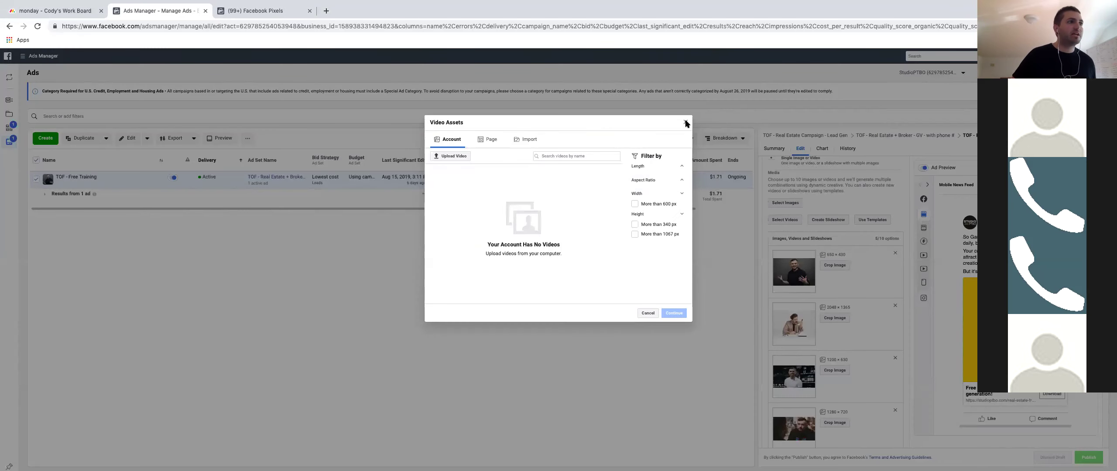
click(648, 313)
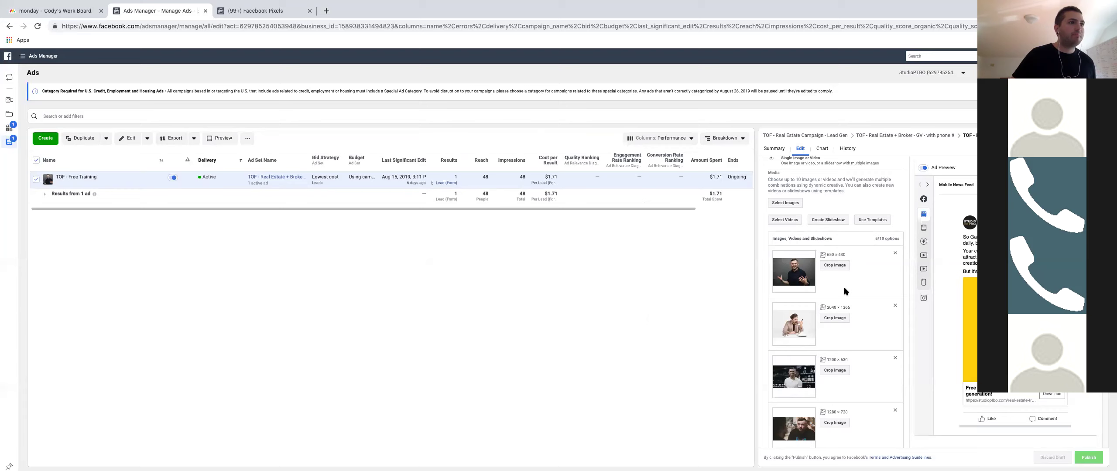
scroll(851, 281, up, 3)
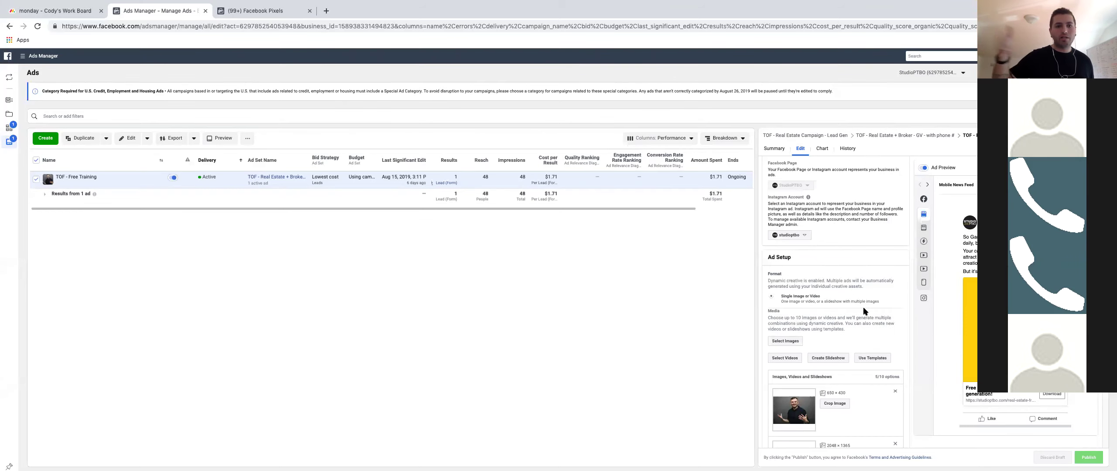
scroll(811, 279, down, 2)
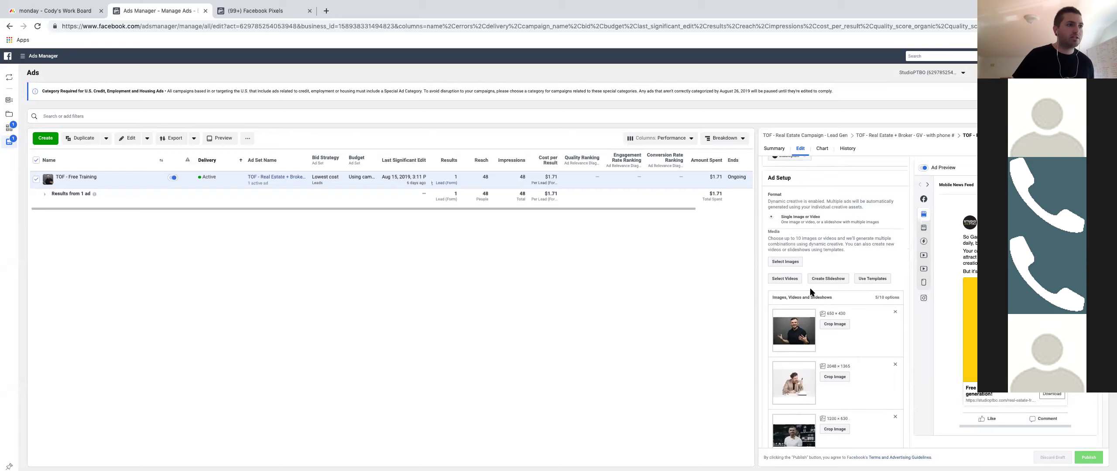
scroll(830, 268, down, 5)
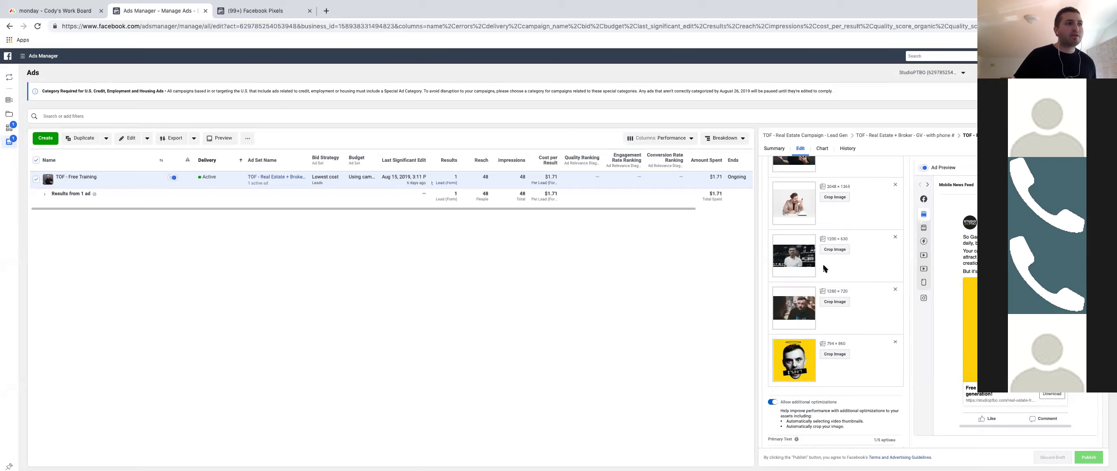
Step: Examine the ad's primary text, headlines, display link and call to action, and the list of available instant forms
scroll(836, 278, down, 5)
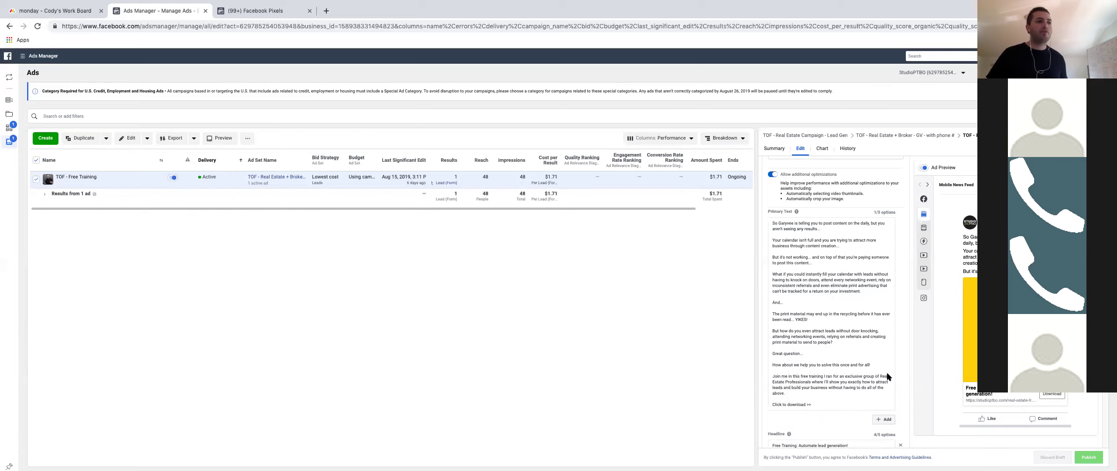
scroll(888, 376, down, 3)
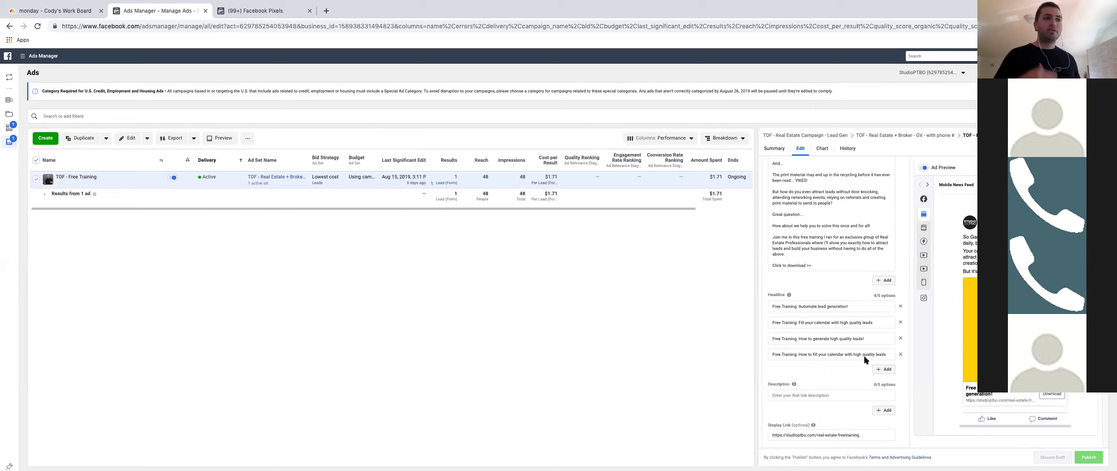
scroll(865, 359, down, 2)
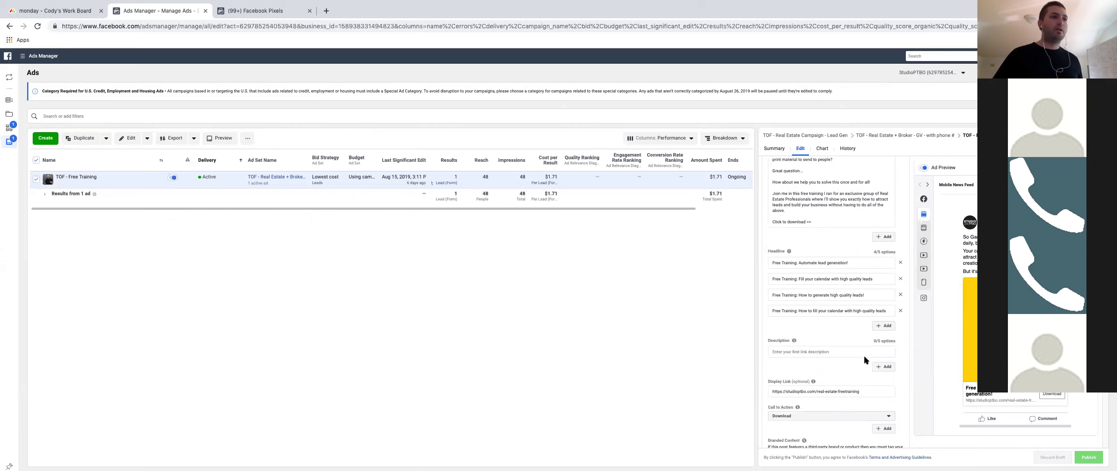
scroll(865, 359, down, 1)
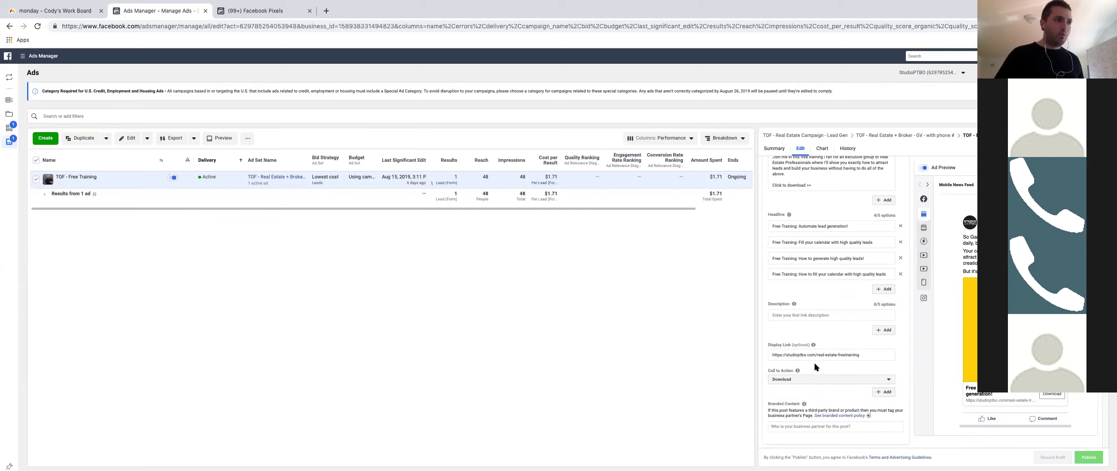
scroll(814, 366, down, 1)
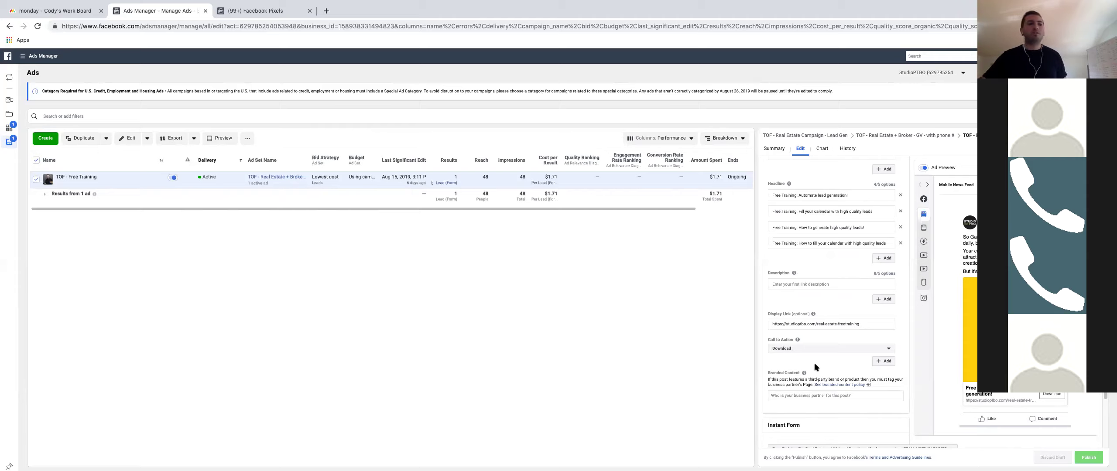
scroll(815, 368, down, 2)
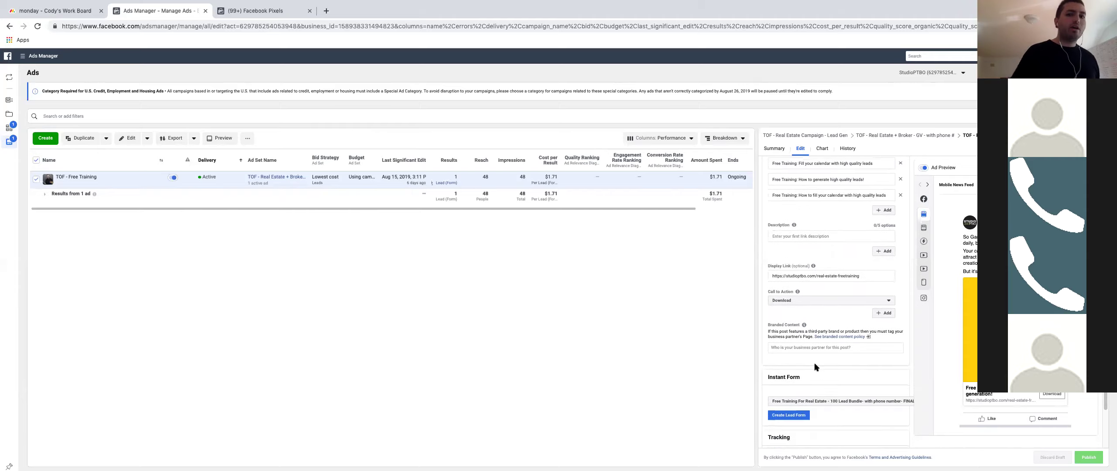
scroll(814, 366, down, 1)
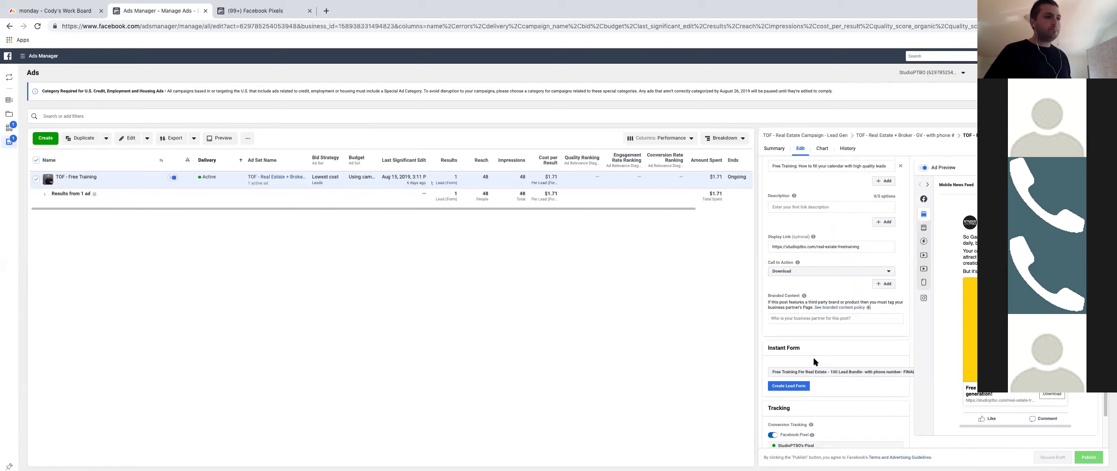
click(832, 371)
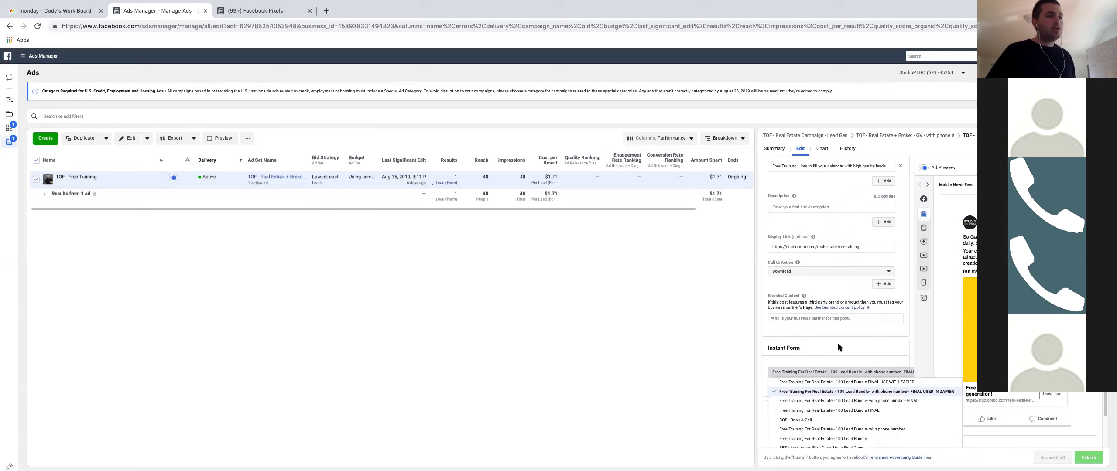
click(867, 365)
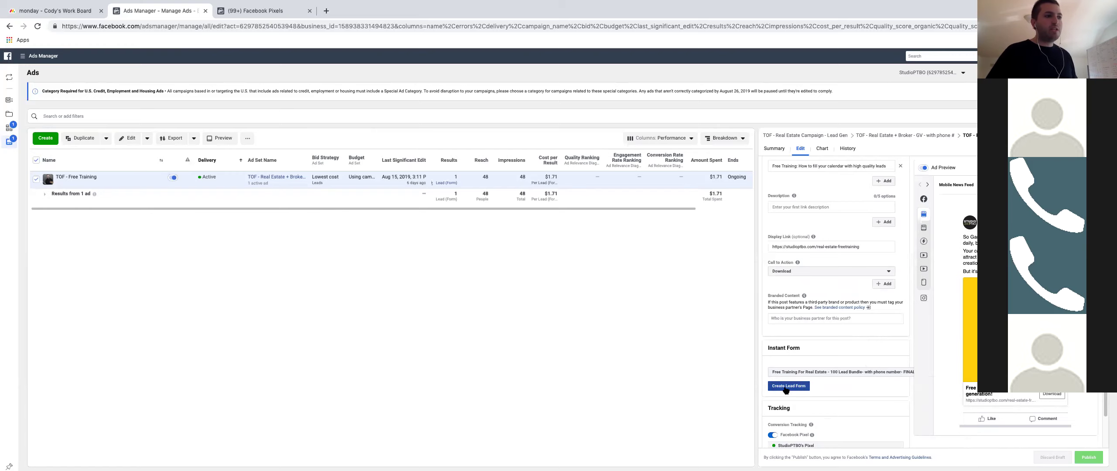
Step: Create a lead form by duplicating the existing "Free Training For Real Estate - 100 Lead Bundle FINAL USE WITH ZAPIER" form
click(786, 387)
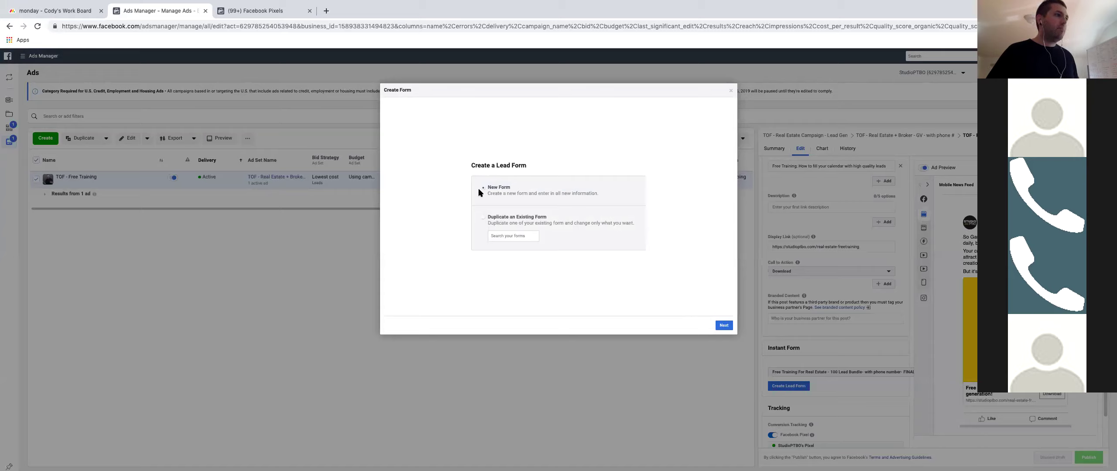
click(496, 224)
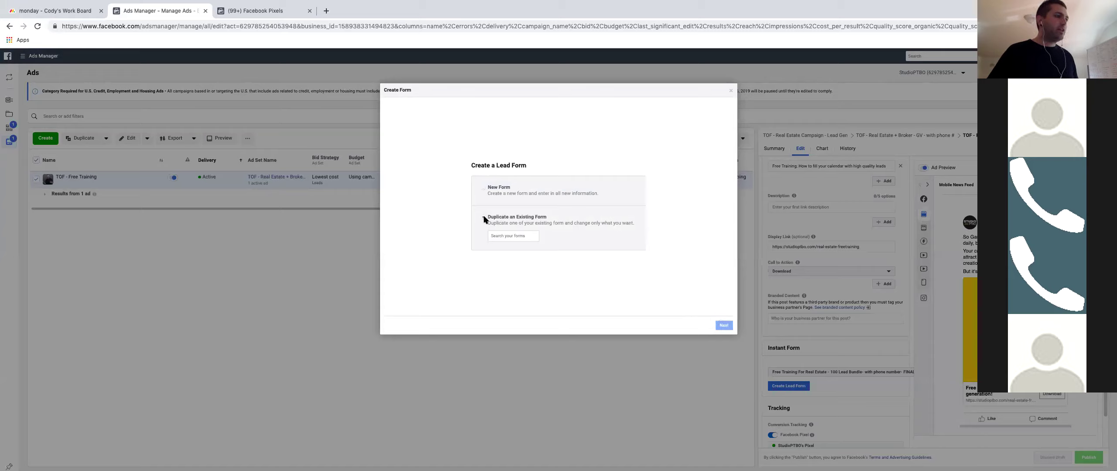
click(507, 236)
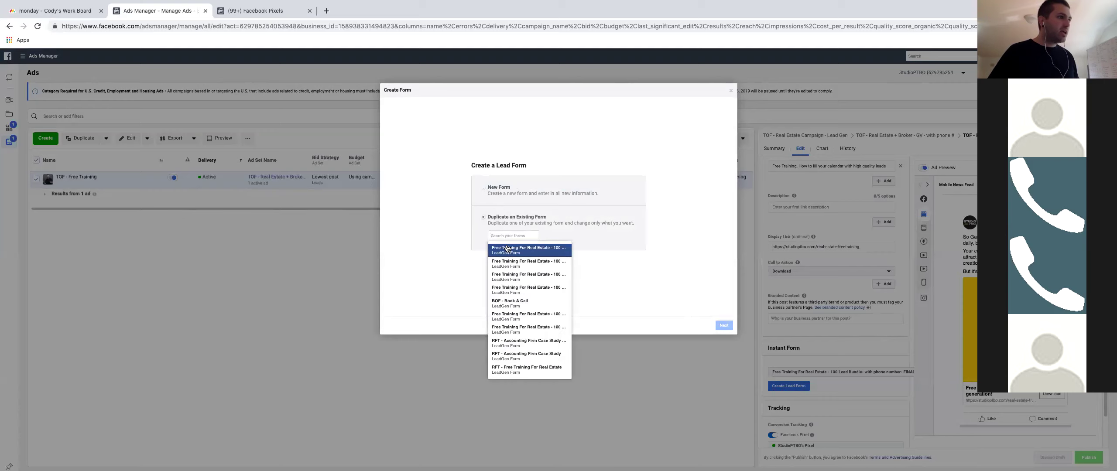
click(507, 249)
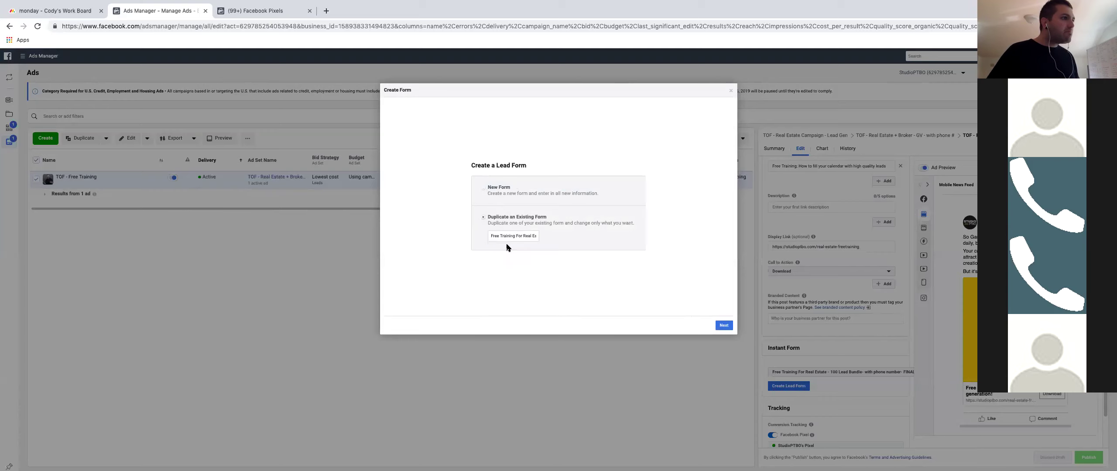
click(724, 325)
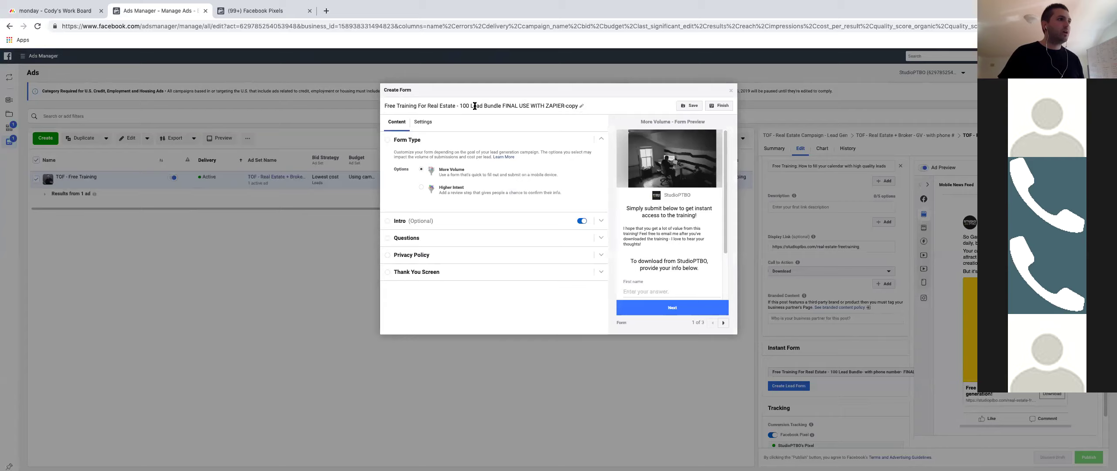
Step: Shorten the duplicated form's name to "Free Training For Real Estate" and expand its Intro section
drag(460, 107, 593, 117)
key(BackSpace)
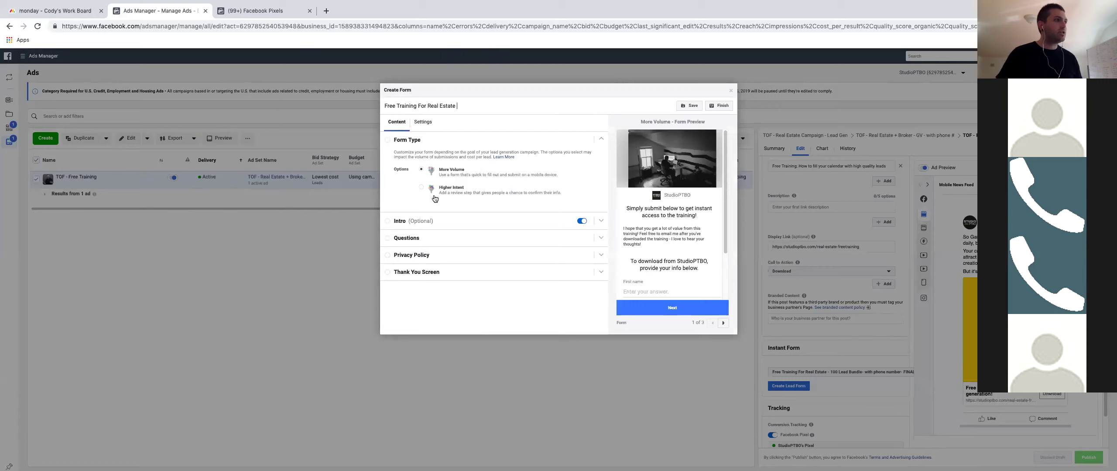
click(415, 222)
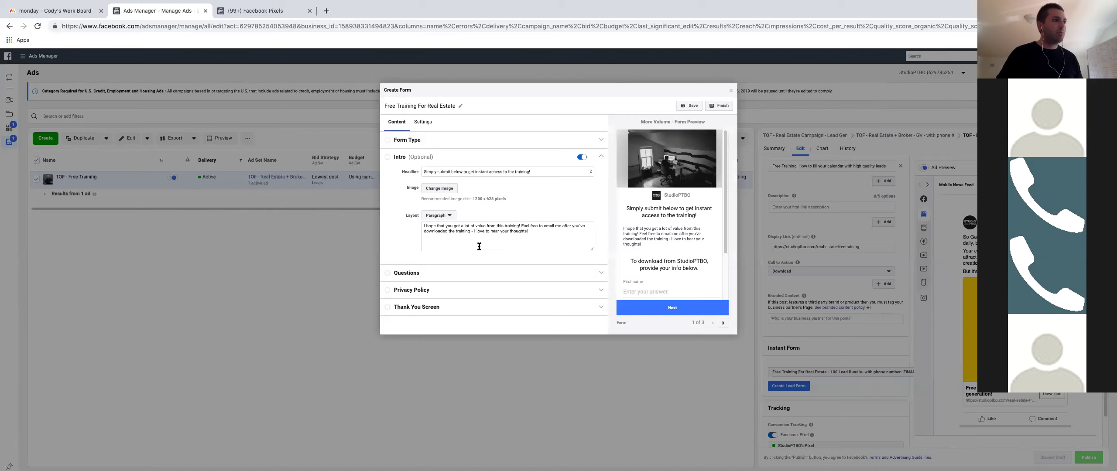
Step: Review the lead form's Questions section and its Privacy Policy section with the policy link
click(471, 275)
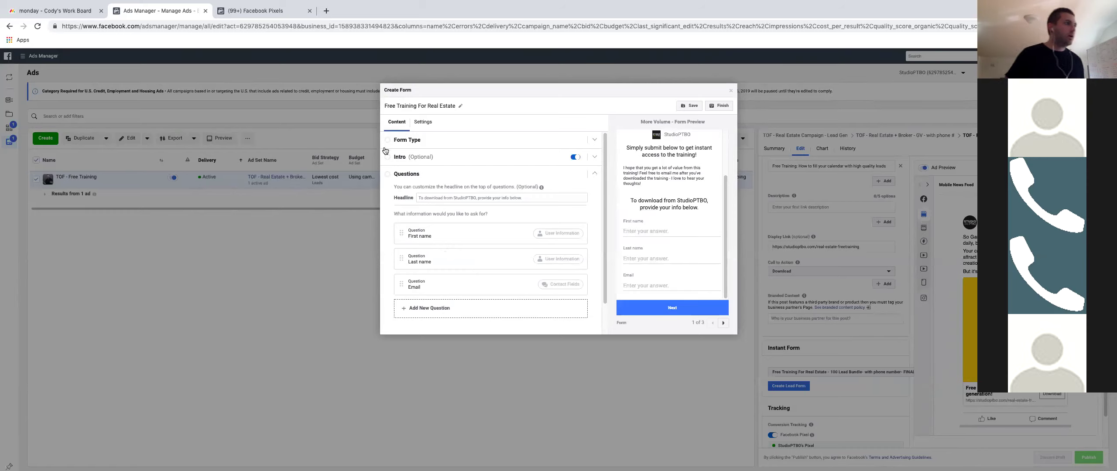
click(420, 178)
click(427, 192)
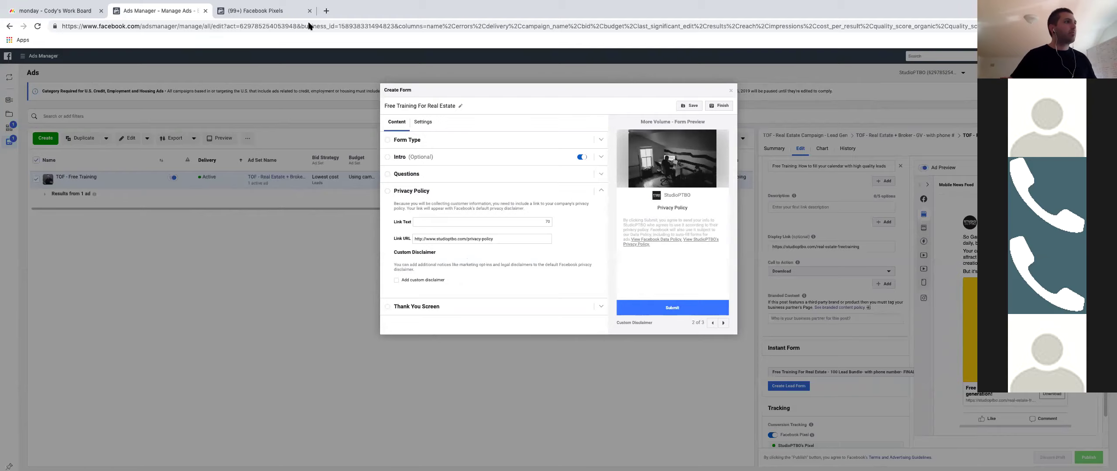
Step: Open the privacy policy page of studioptbo.com in a new tab, select its URL and return to the lead form
click(327, 11)
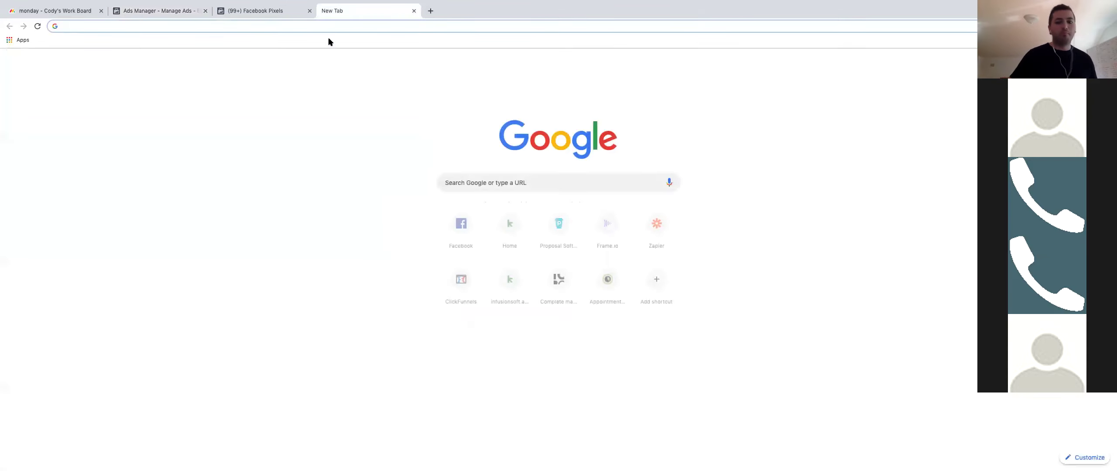
text(studio)
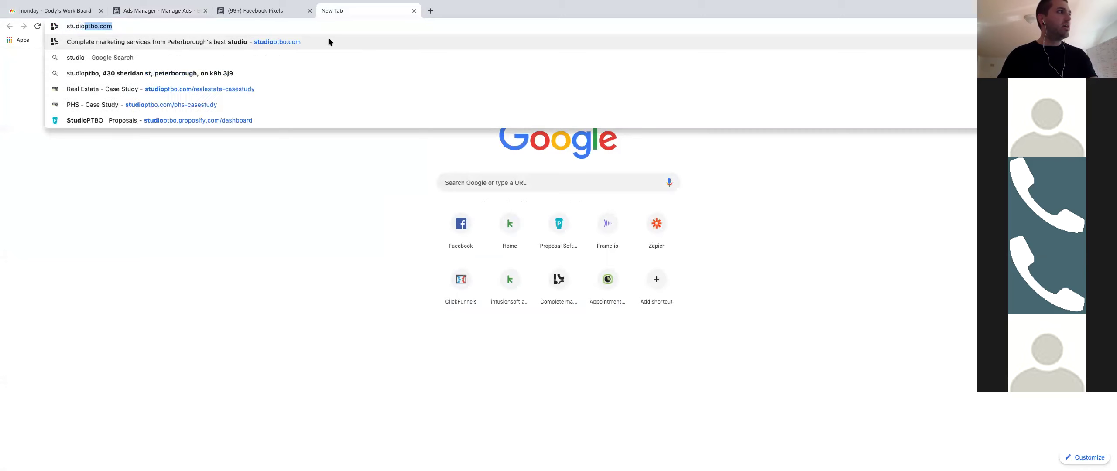
key(Return)
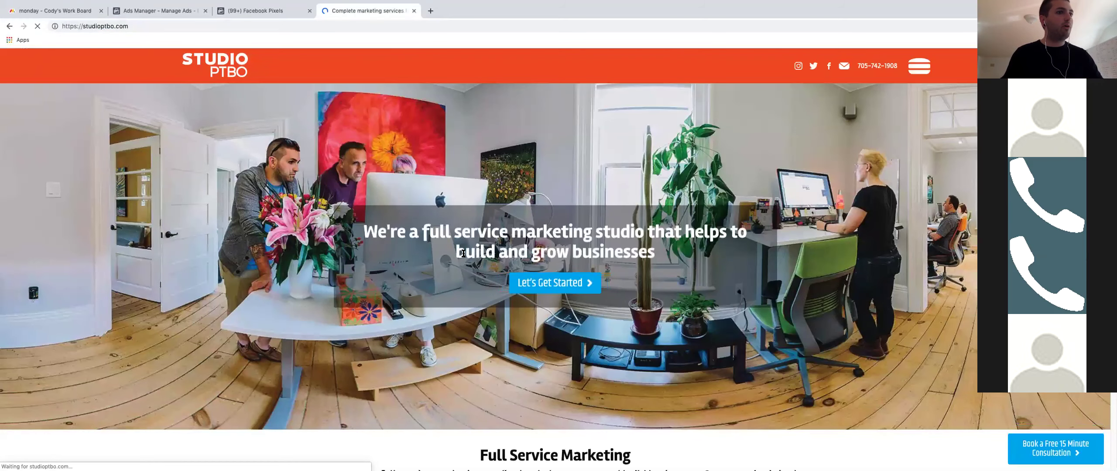
scroll(465, 267, down, 15)
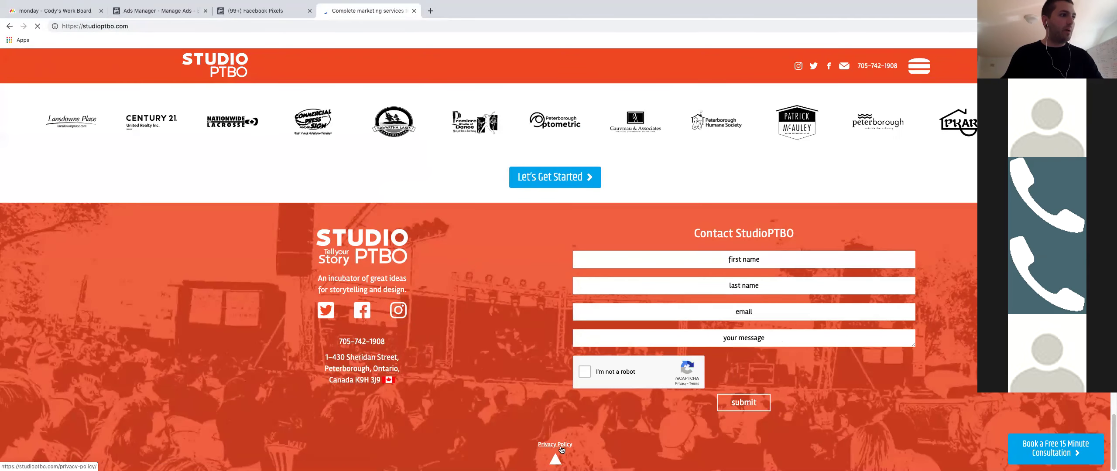
click(561, 450)
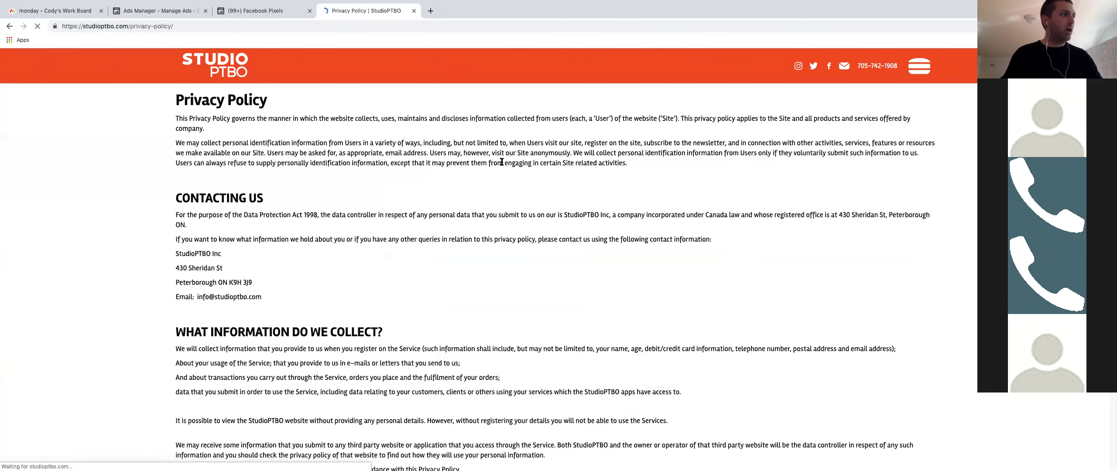
click(212, 27)
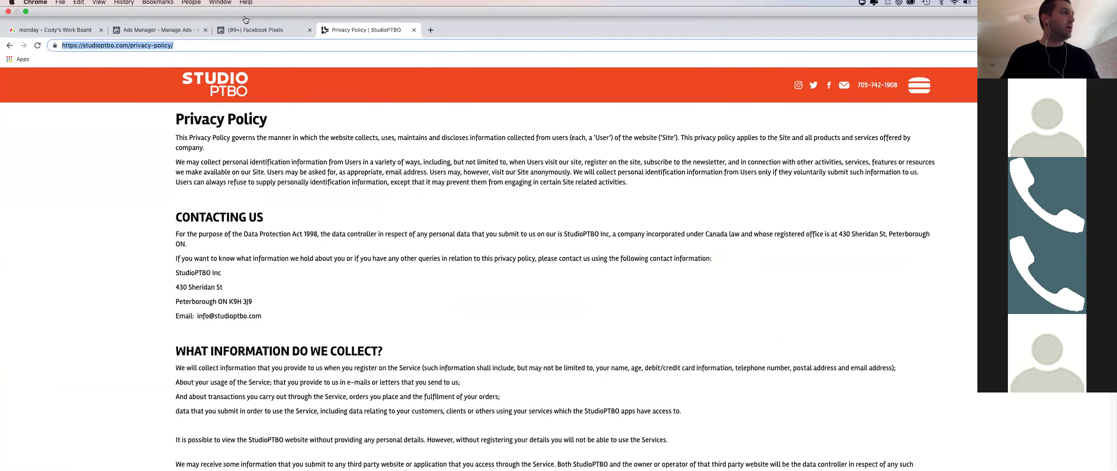
click(226, 13)
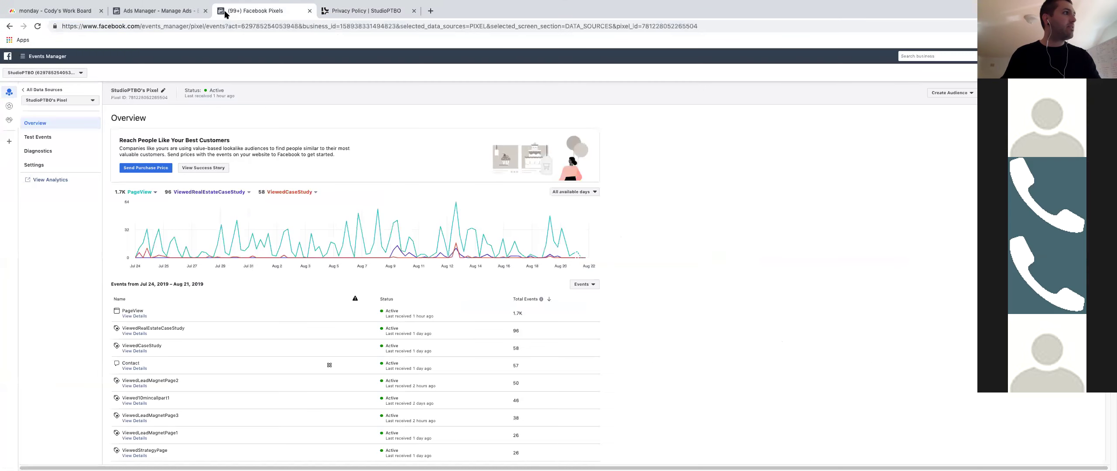
click(171, 11)
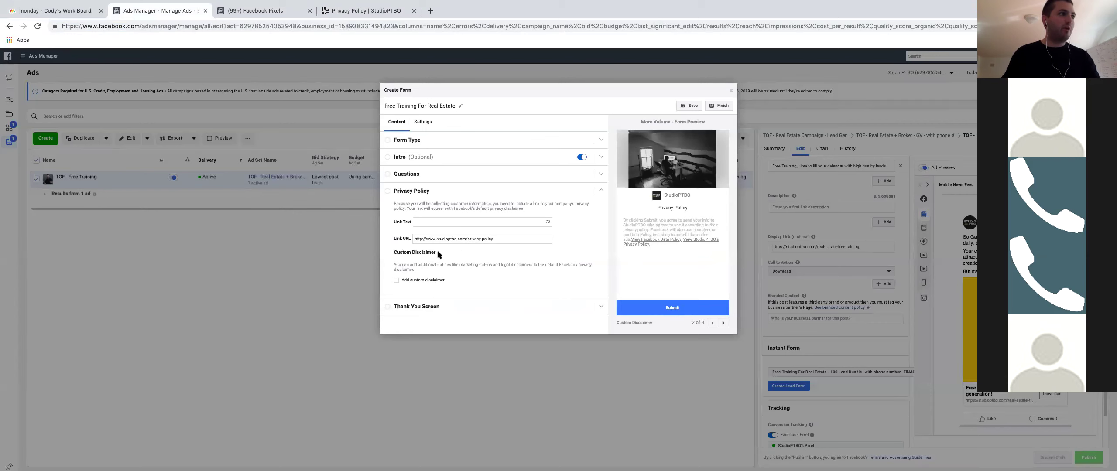
Step: Review the form's Thank You Screen description, website link and button, and close the form without saving it
click(444, 315)
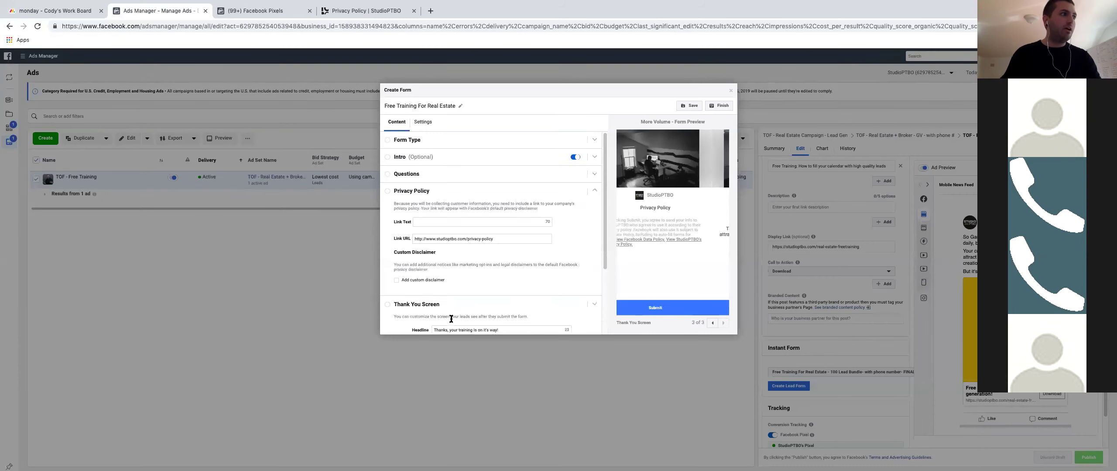
click(524, 314)
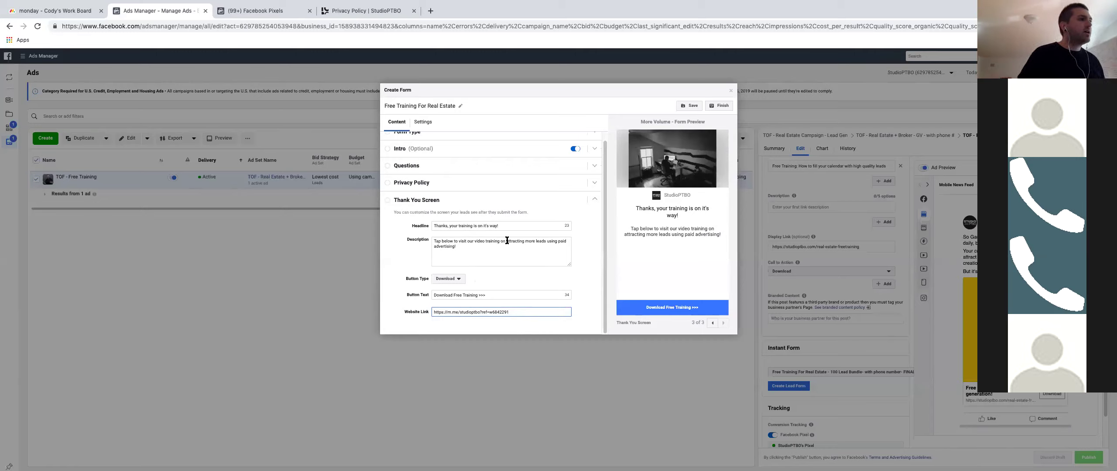
click(485, 251)
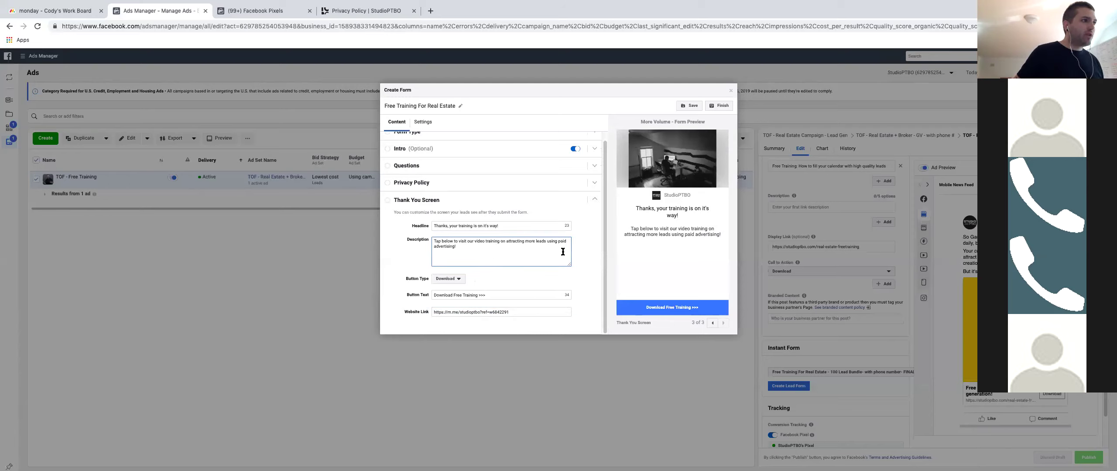
click(661, 312)
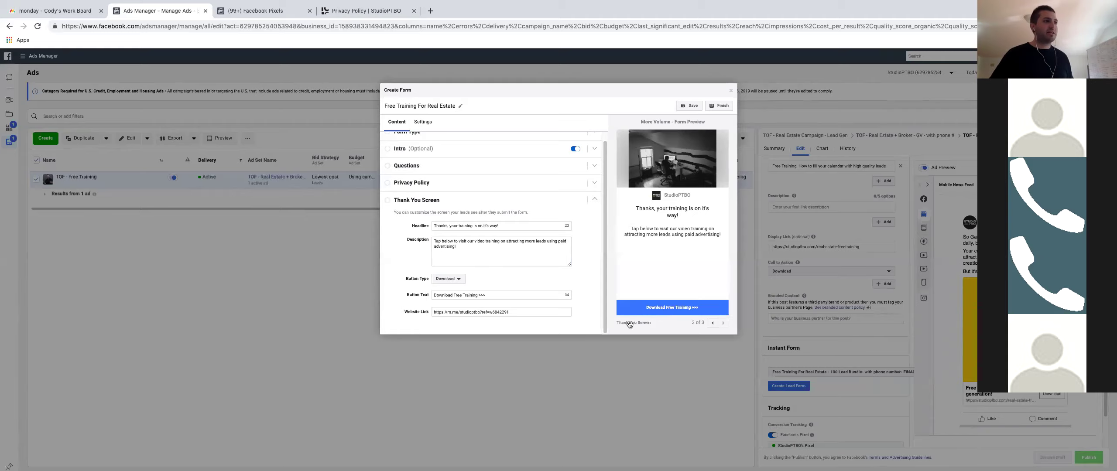
click(731, 90)
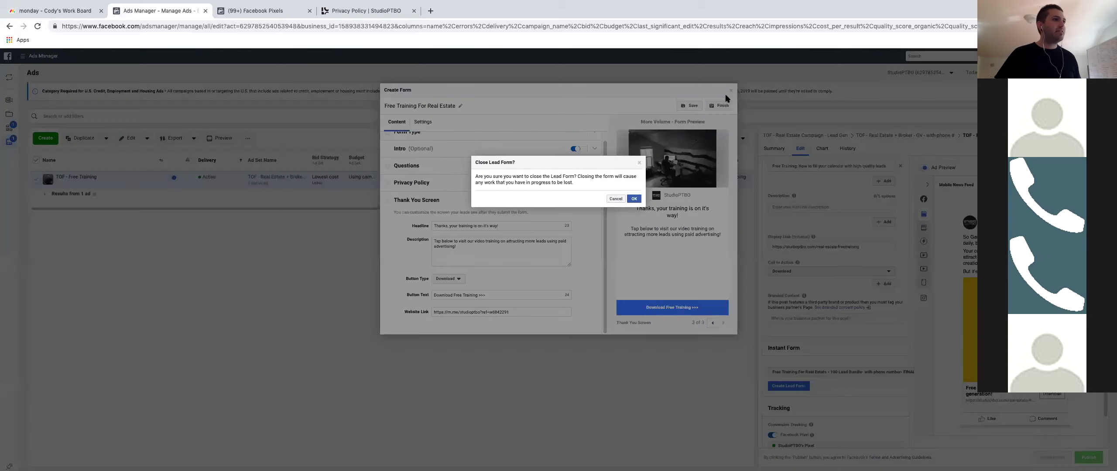
click(632, 200)
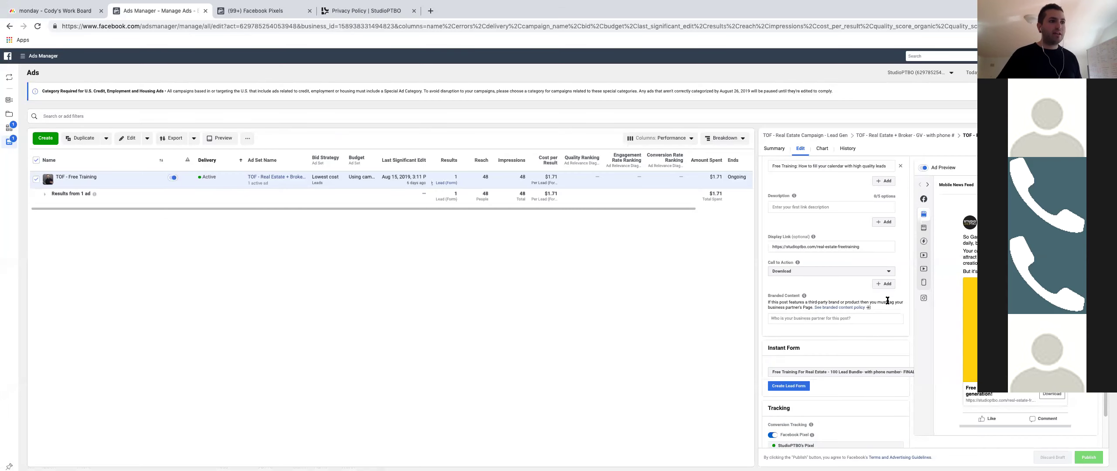
Step: Check the "TOF - Free Training" ad's tracking settings, close its editor and return to the campaigns list
scroll(850, 371, down, 3)
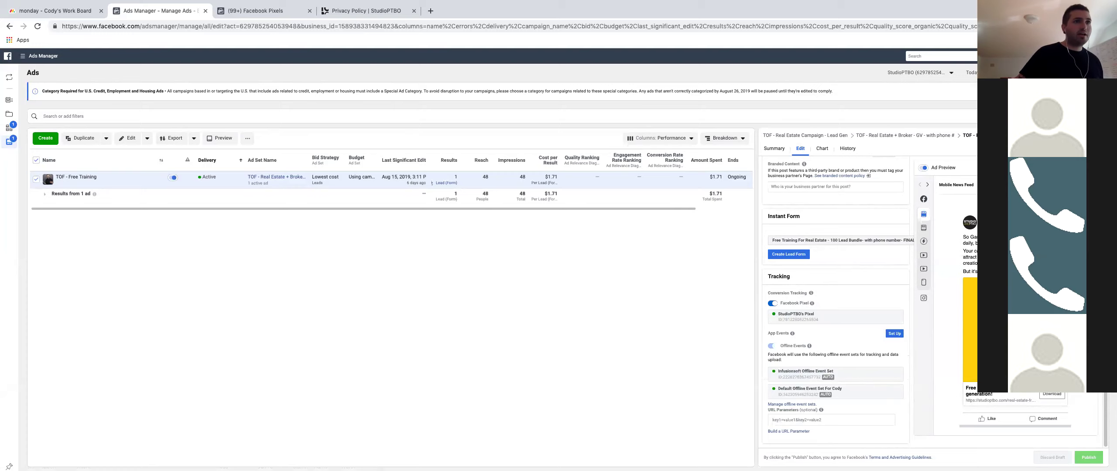
key(Escape)
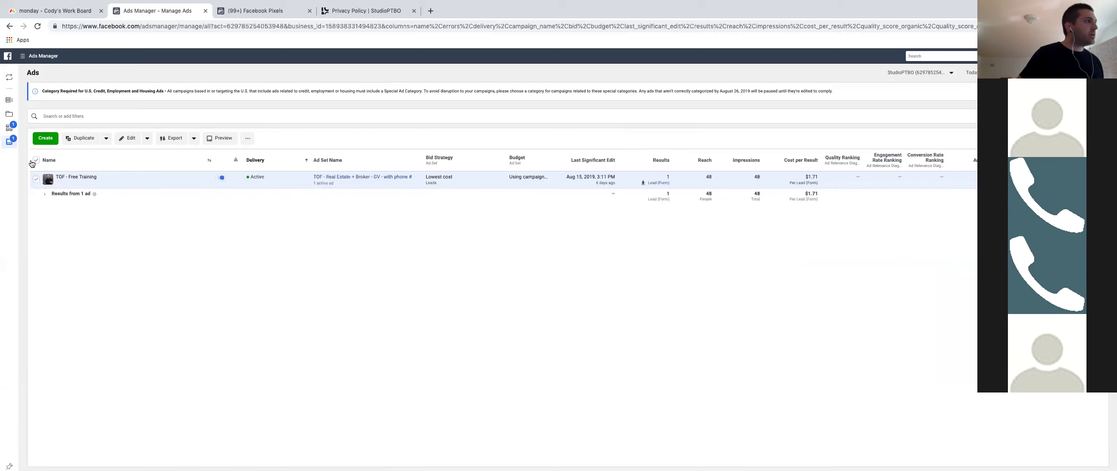
click(10, 119)
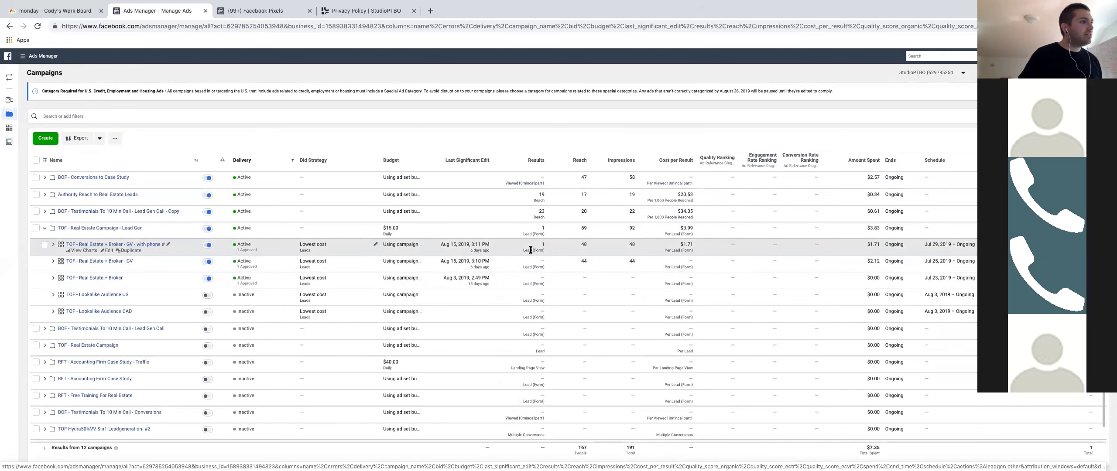
Step: Prepare today's lead file for the "TOF - Free Training" ad to view the CSV and XLS options, and close without downloading
click(53, 247)
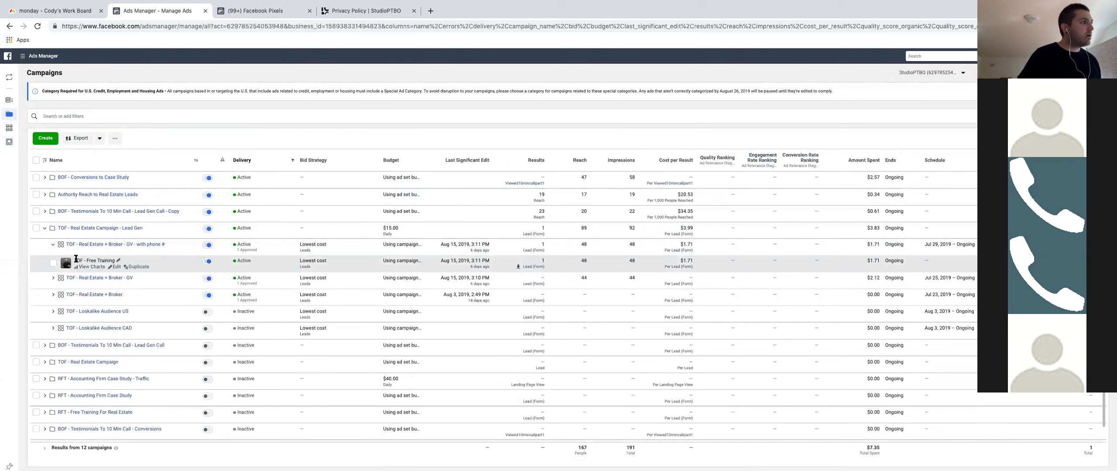
click(527, 267)
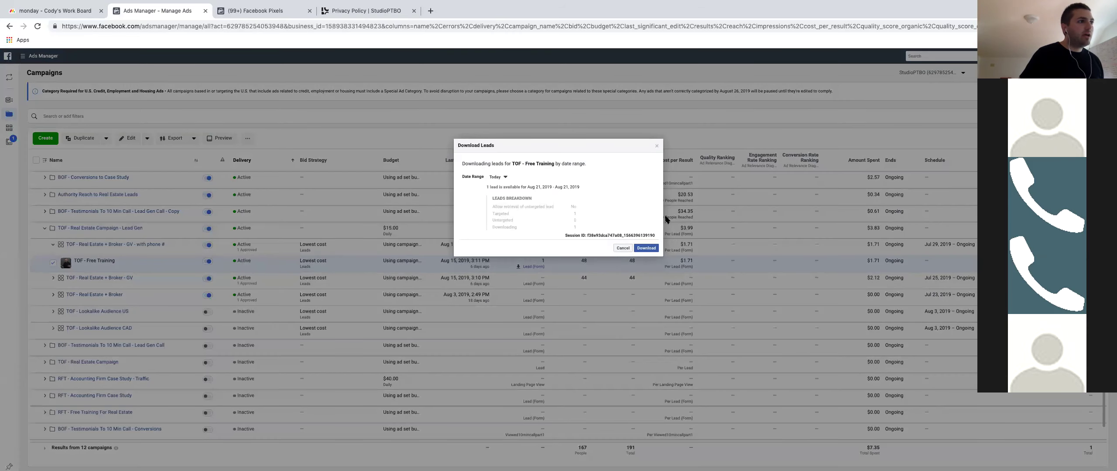
click(646, 248)
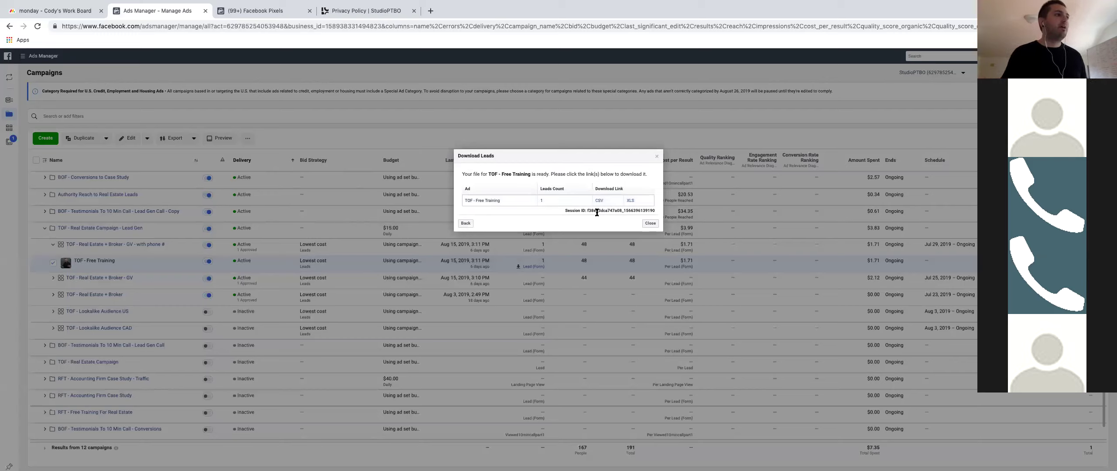
click(465, 223)
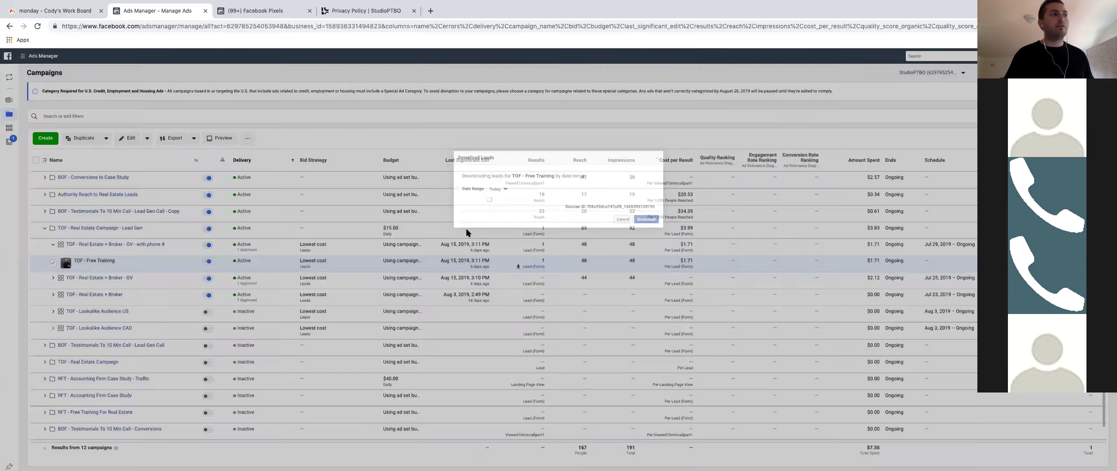
click(622, 249)
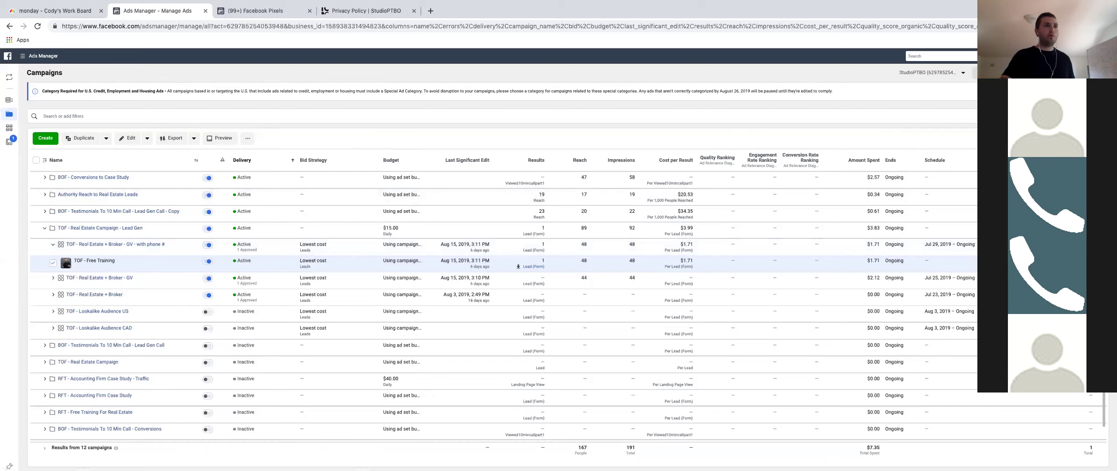
Step: Set the reporting date range to this month and collapse the "TOF - Real Estate Campaign - Lead Gen" campaign
click(976, 73)
click(851, 147)
click(962, 188)
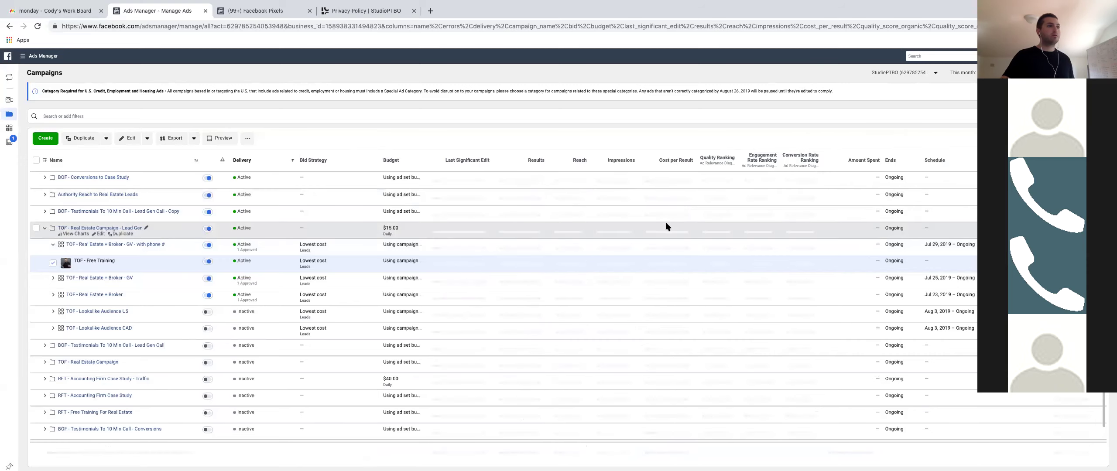
click(46, 229)
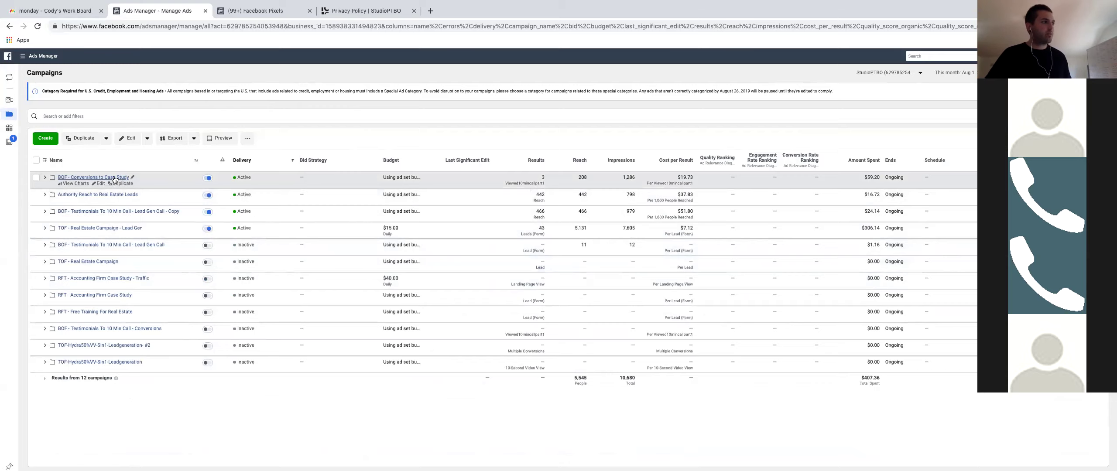
Step: Examine the "BOF - Conversions to Case Study" ad set's conversion event, budget and custom audiences, and close the editor
click(102, 184)
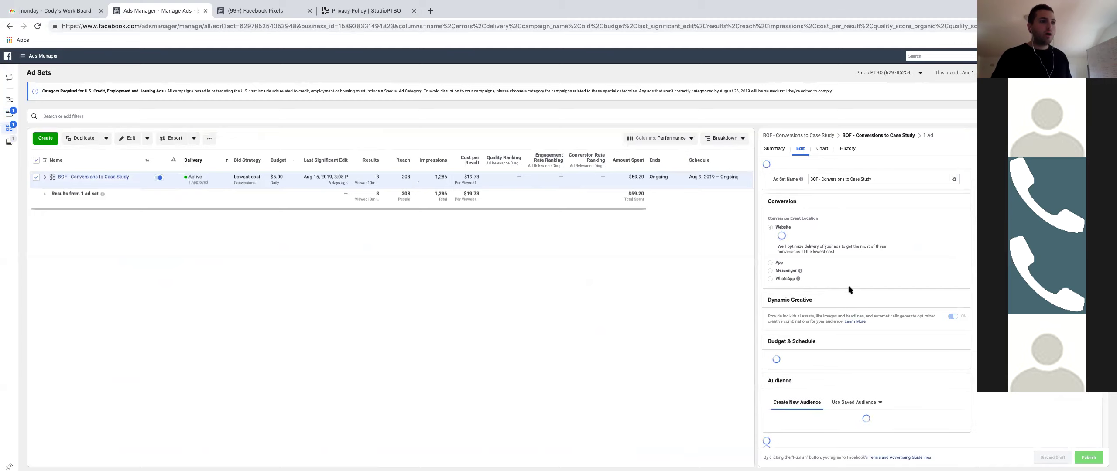
scroll(846, 295, down, 2)
scroll(851, 197, up, 2)
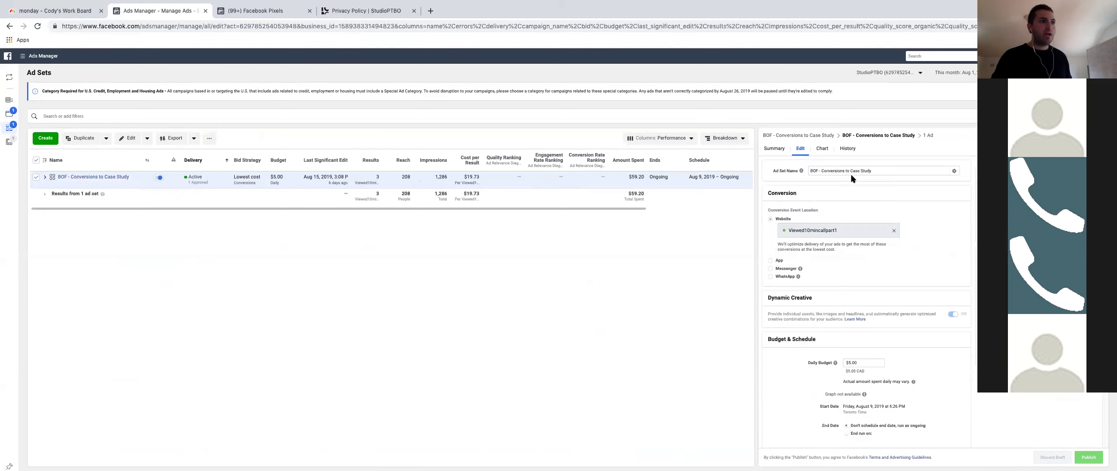
scroll(849, 236, down, 2)
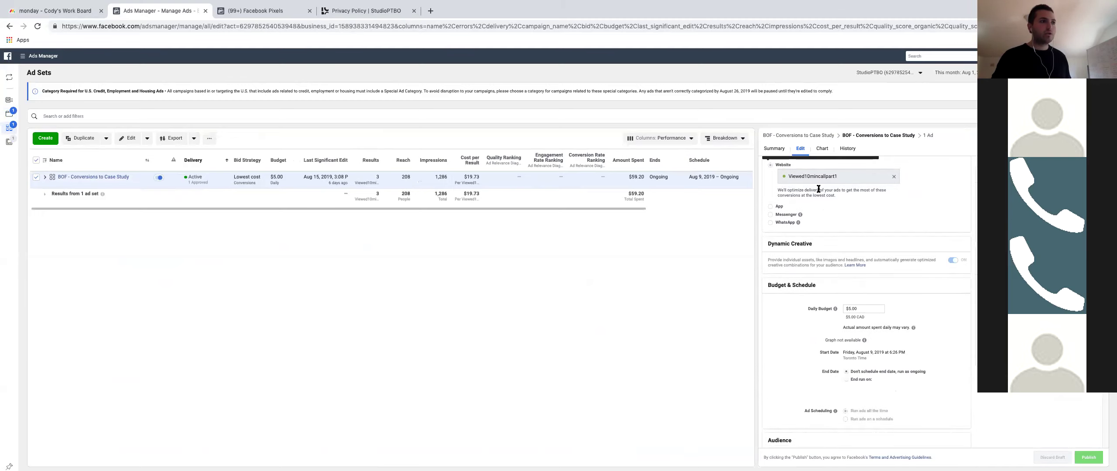
scroll(842, 244, down, 1)
scroll(851, 257, down, 5)
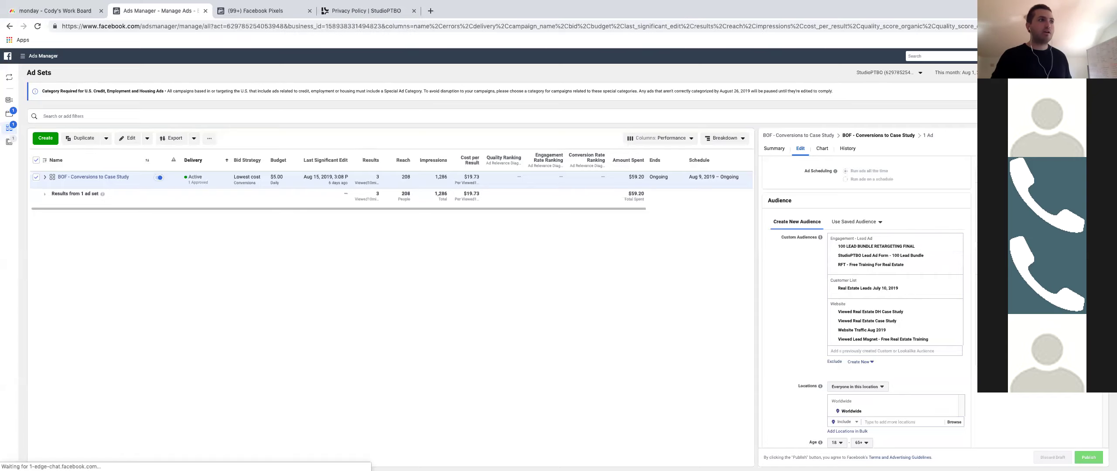
key(Escape)
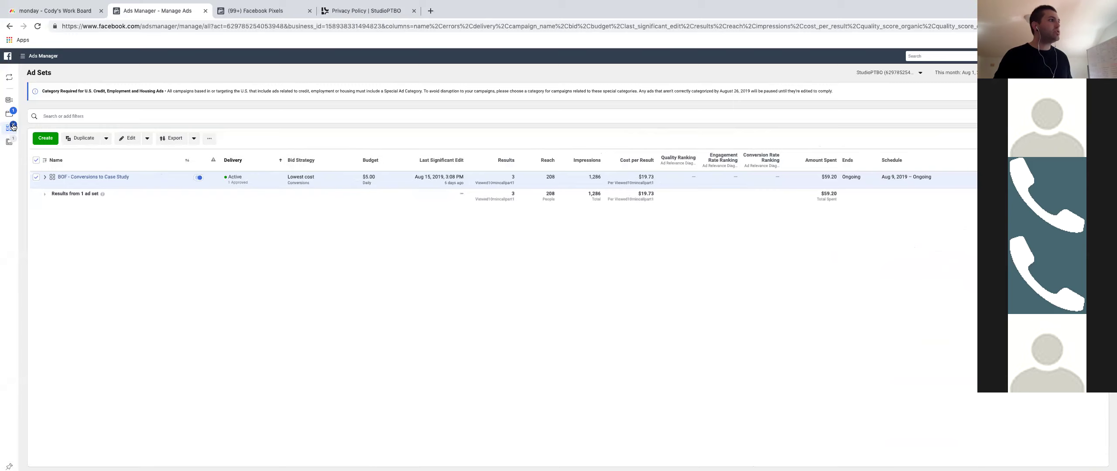
Step: Return to the campaigns list, search for the Audiences tool and open the StudioPTBO account's audiences
mouse_move(52, 135)
click(45, 119)
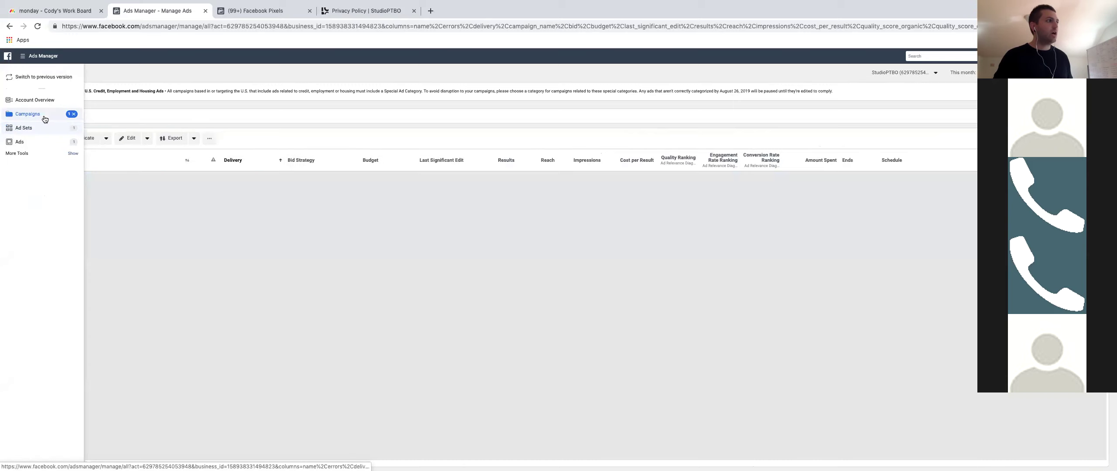
click(964, 56)
text(audi)
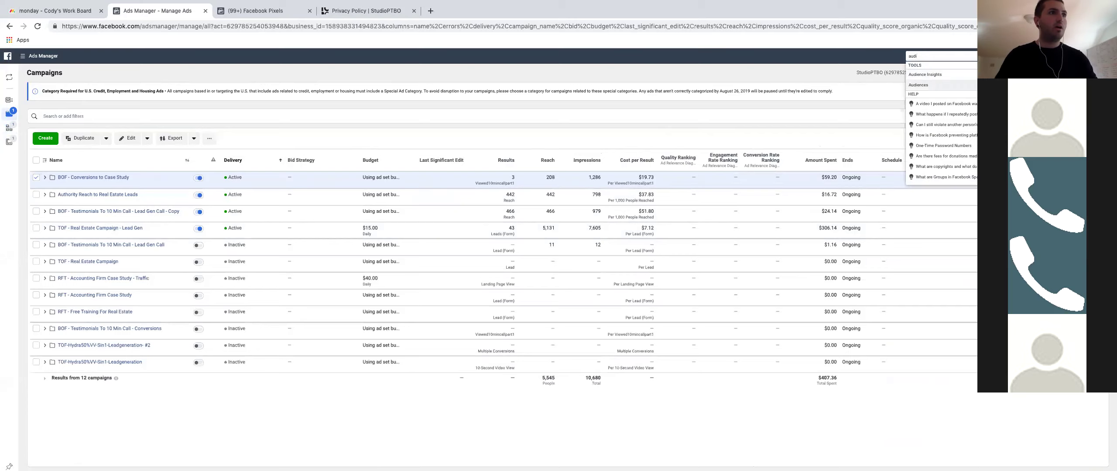
key(Return)
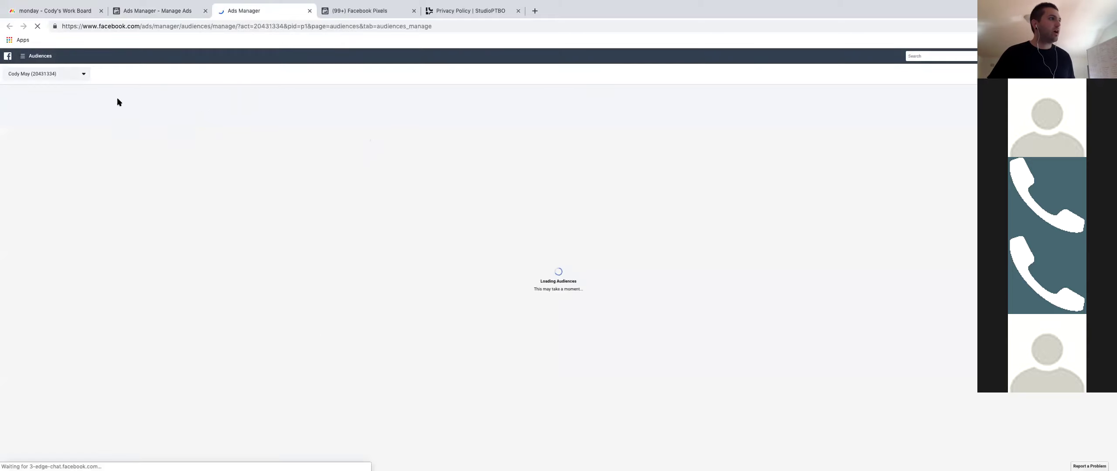
click(78, 74)
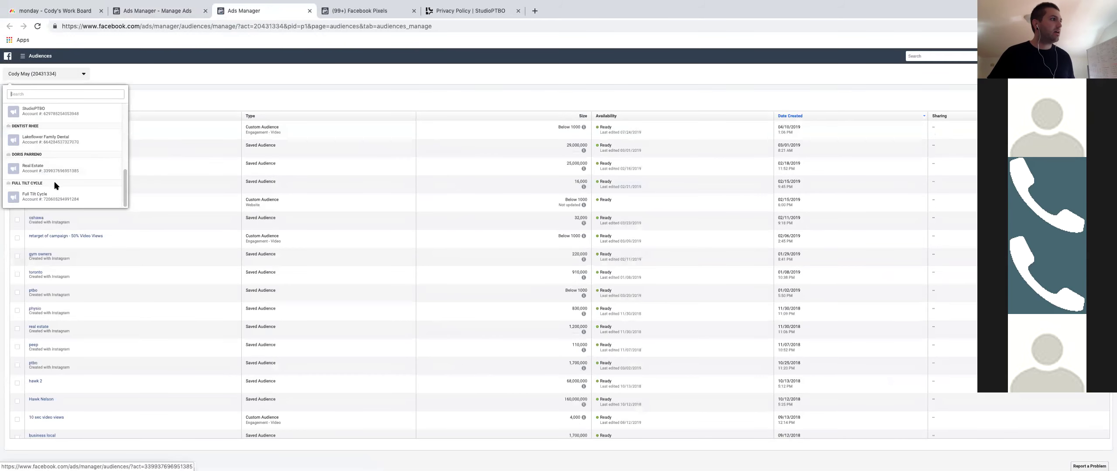
click(55, 121)
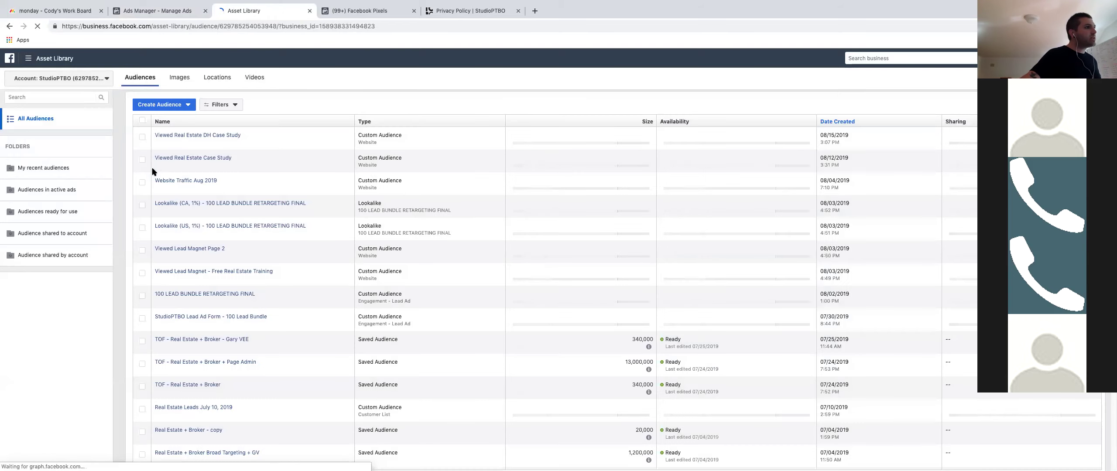
Step: View the source options for creating a Custom Audience and close the dialog without creating one
click(162, 105)
click(606, 322)
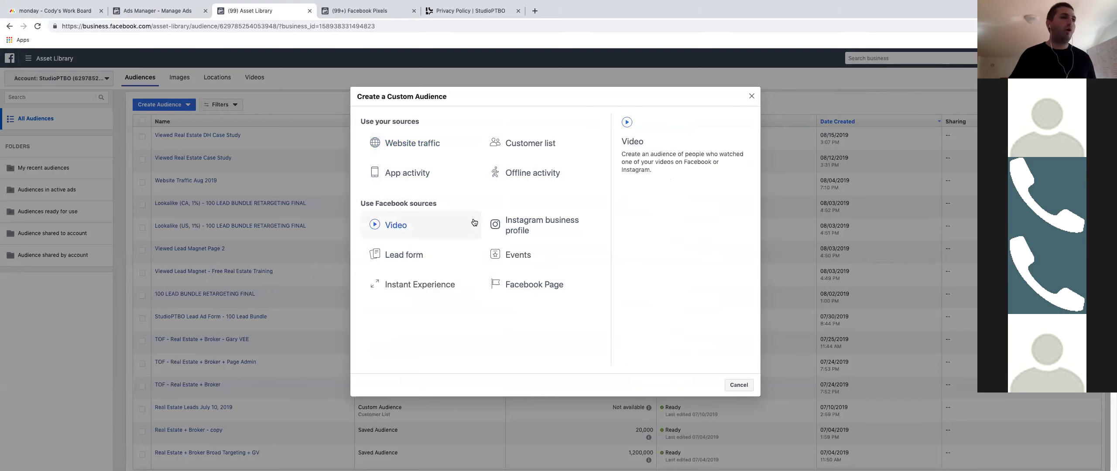
click(752, 97)
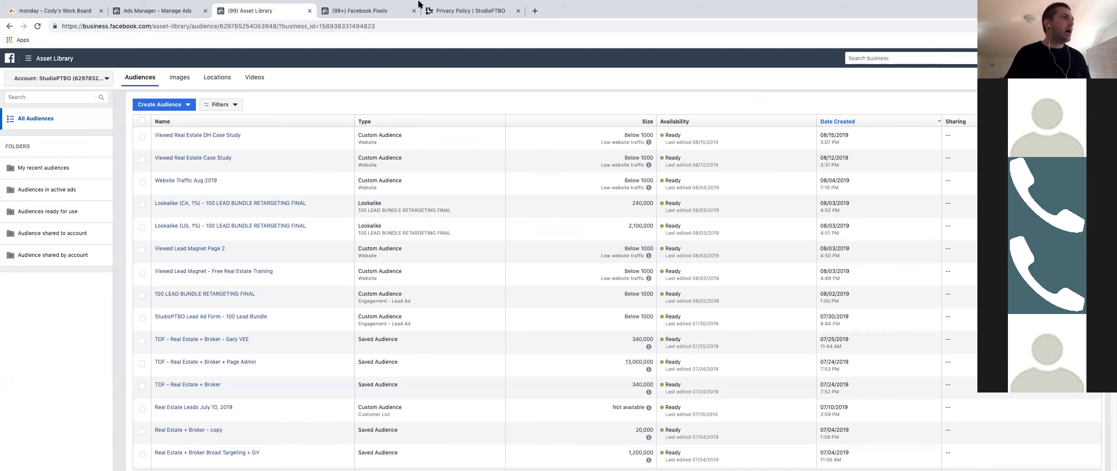
Step: Close the Asset Library, Facebook Pixels and Privacy Policy pages, and dismiss the search suggestions over the campaigns list
click(192, 10)
click(310, 11)
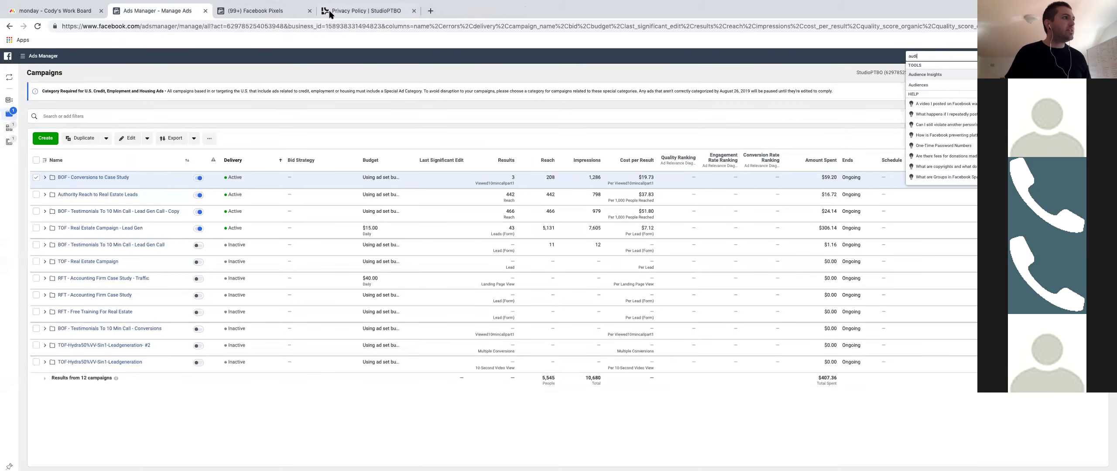
click(310, 11)
click(310, 11)
click(667, 126)
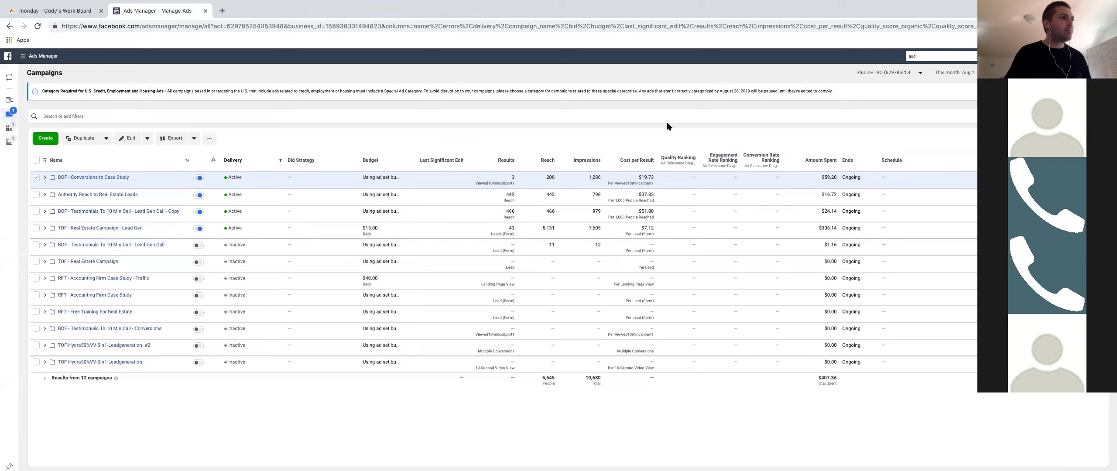
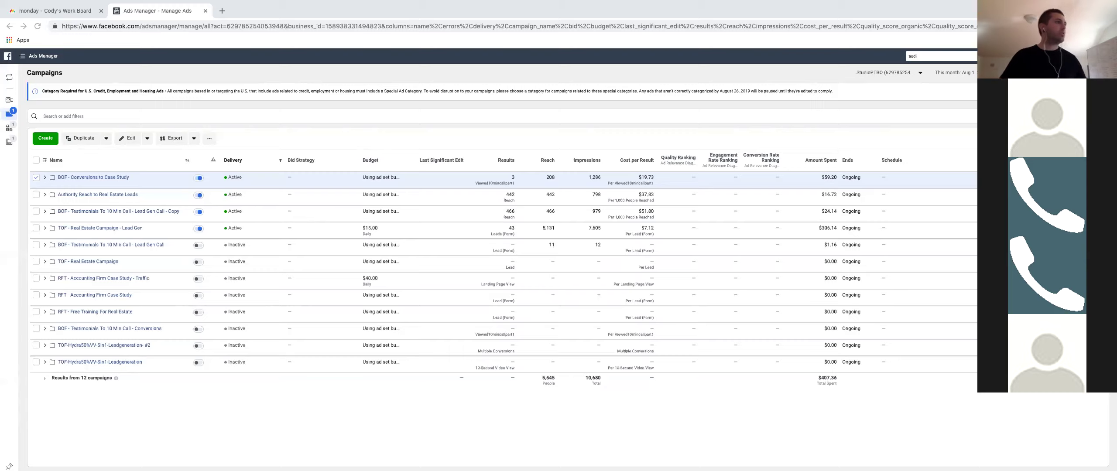
Step: Search Google for "facebook text overlay", view Facebook's Image Text Check page, and close it
click(221, 11)
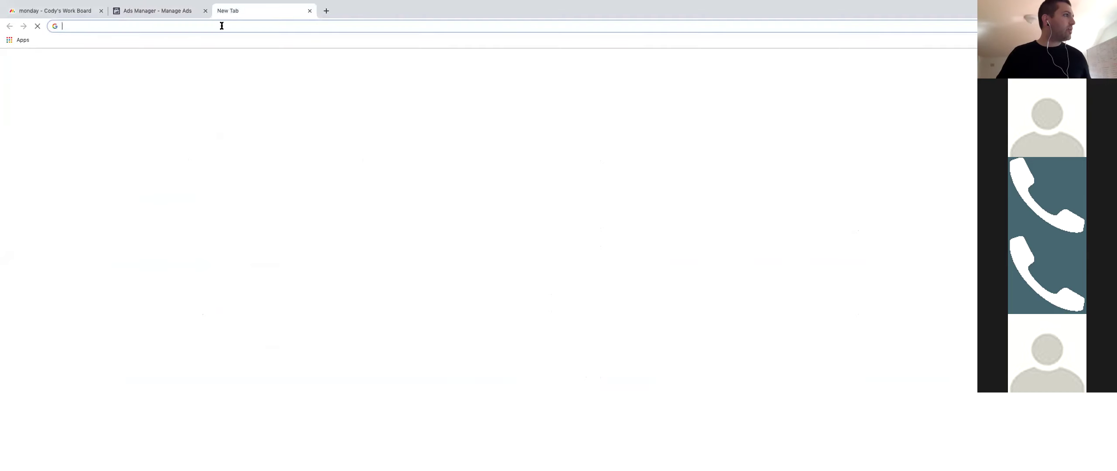
text(facebook text)
key(Return)
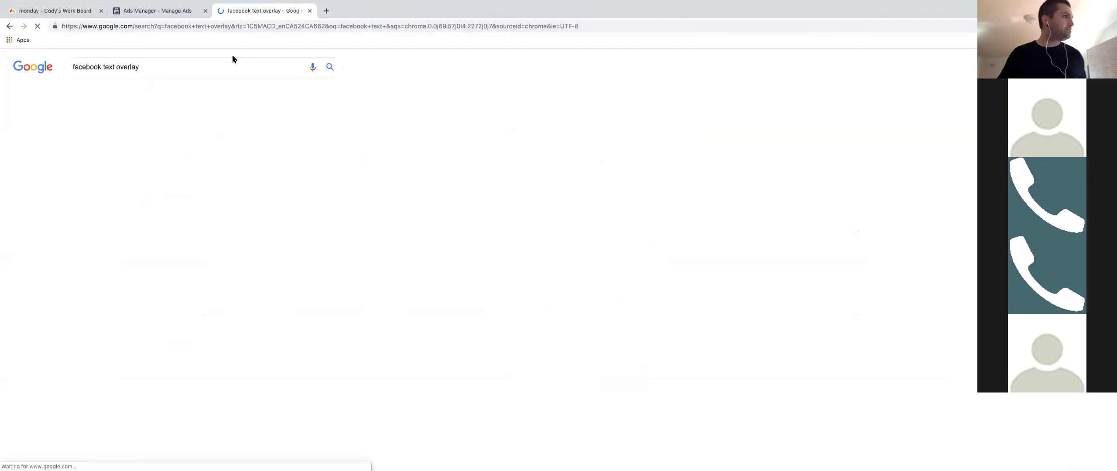
click(175, 130)
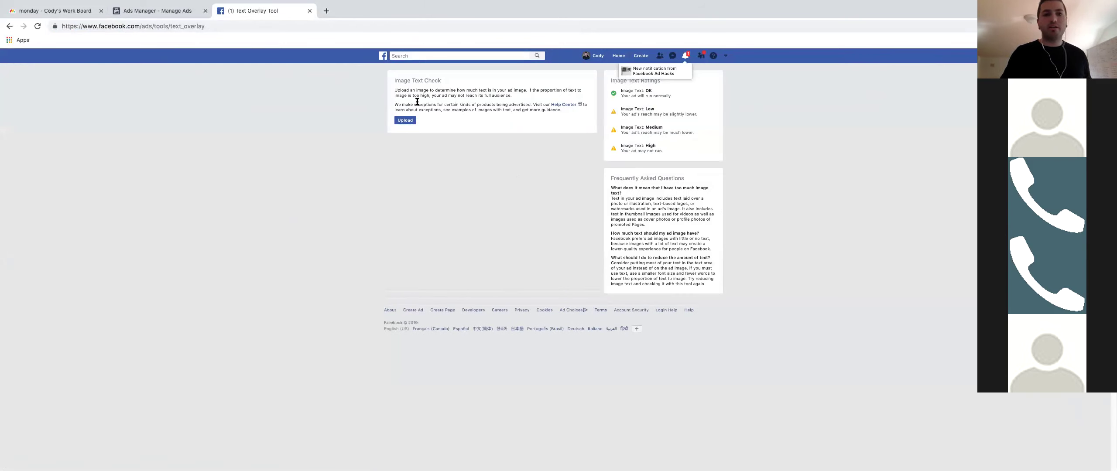
click(310, 11)
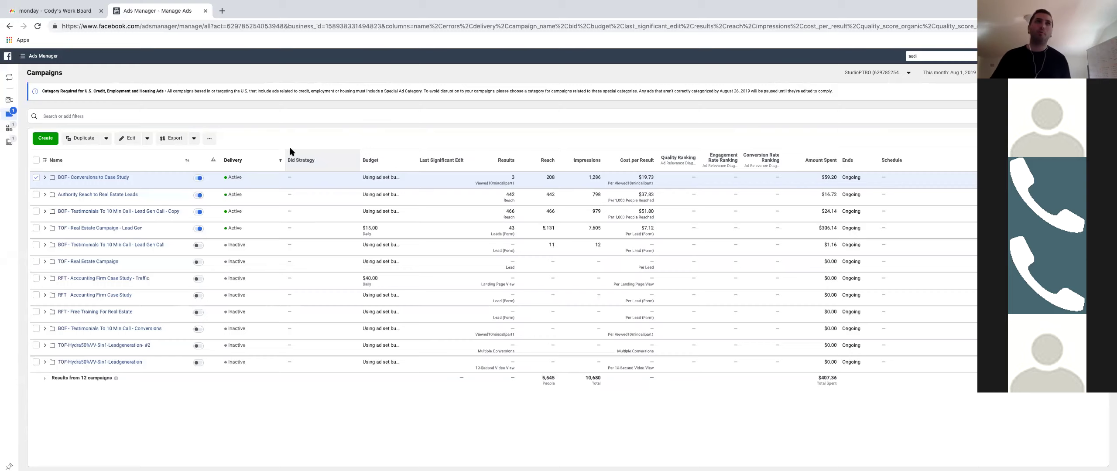
Step: Switch the five ad sets of "TOF - Real Estate Campaign - Lead Gen" to Edit Placements, review the placements and return to the campaigns list
mouse_move(95, 232)
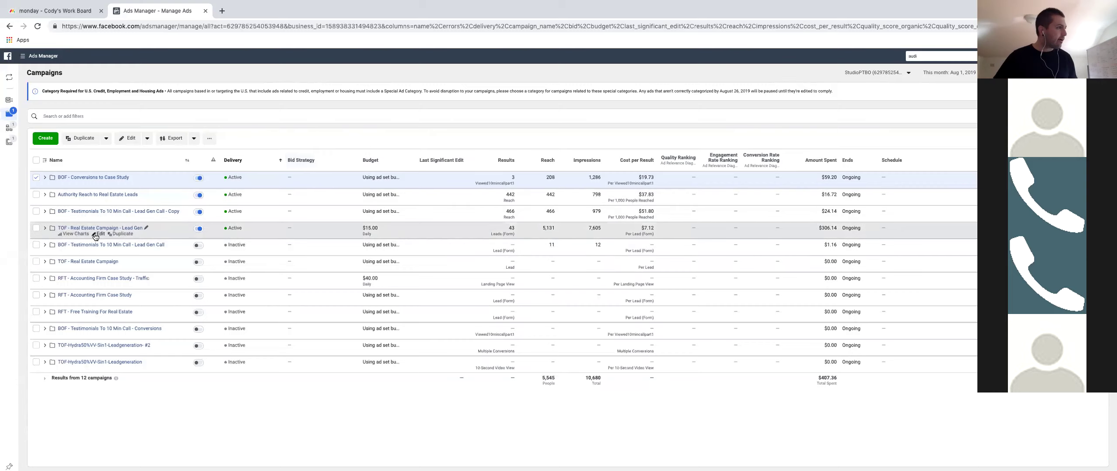
click(100, 234)
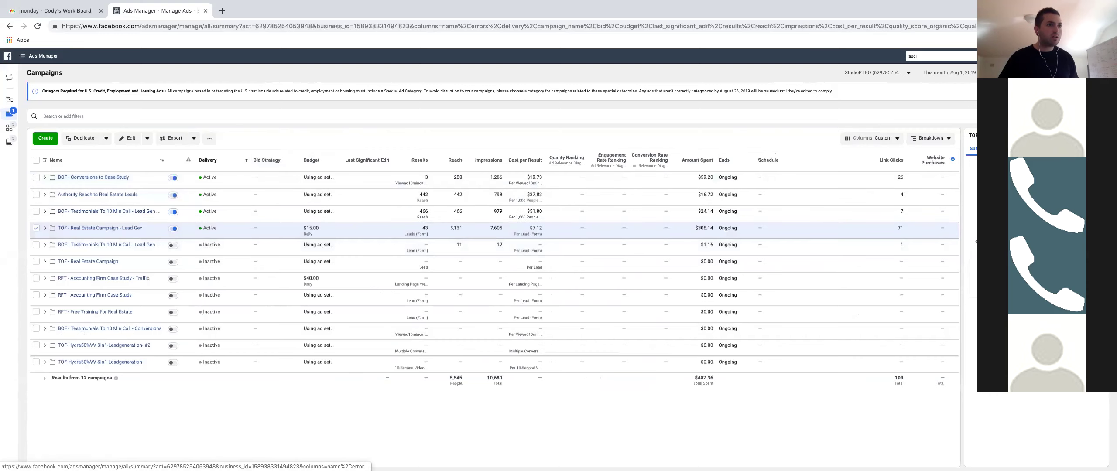
click(9, 128)
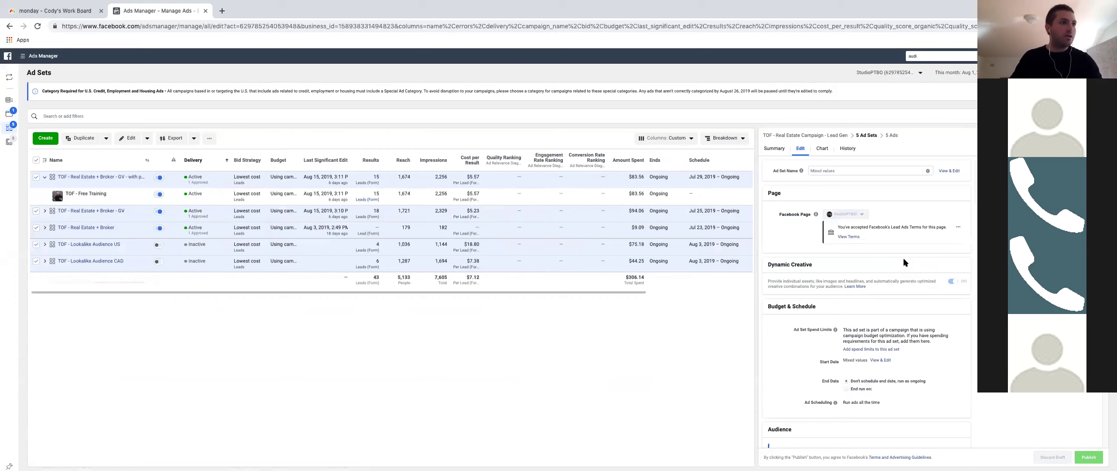
scroll(903, 258, down, 10)
scroll(820, 315, down, 3)
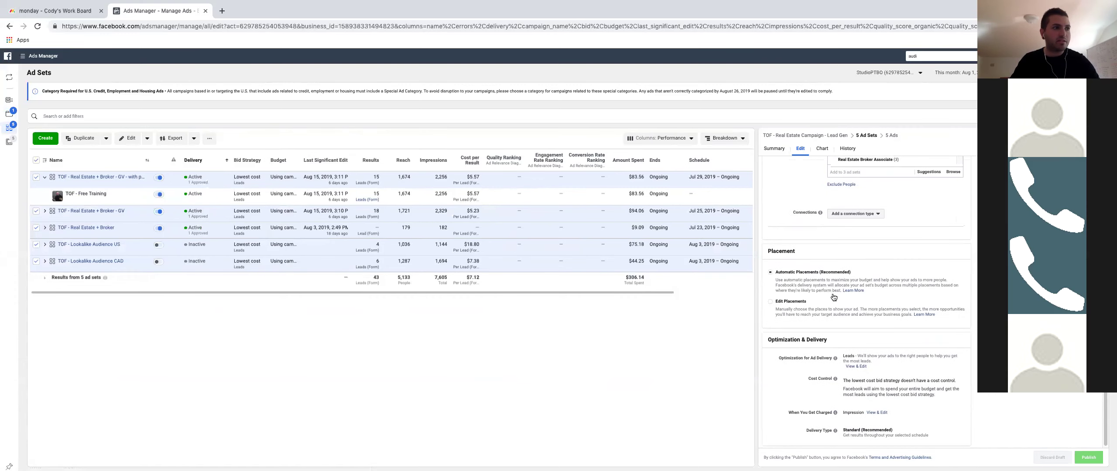
click(783, 302)
scroll(878, 327, down, 4)
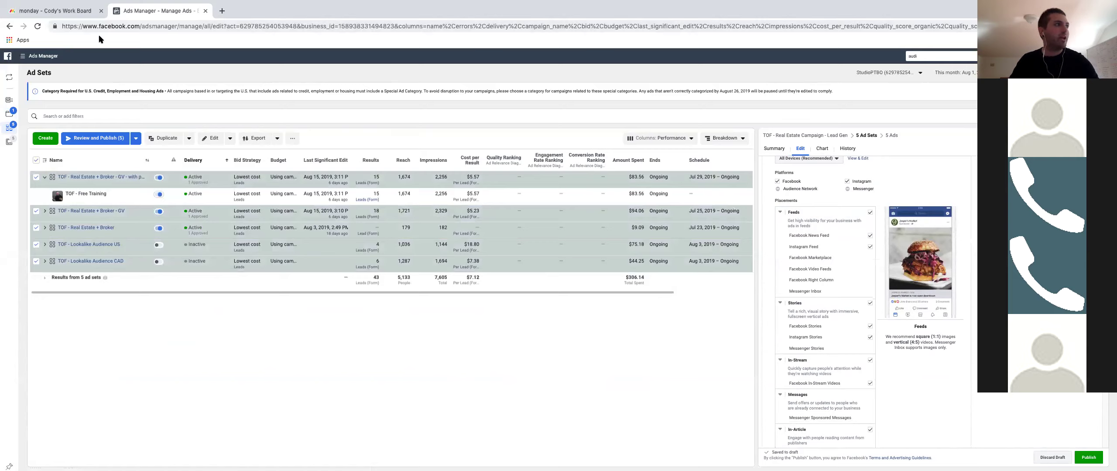
mouse_move(12, 129)
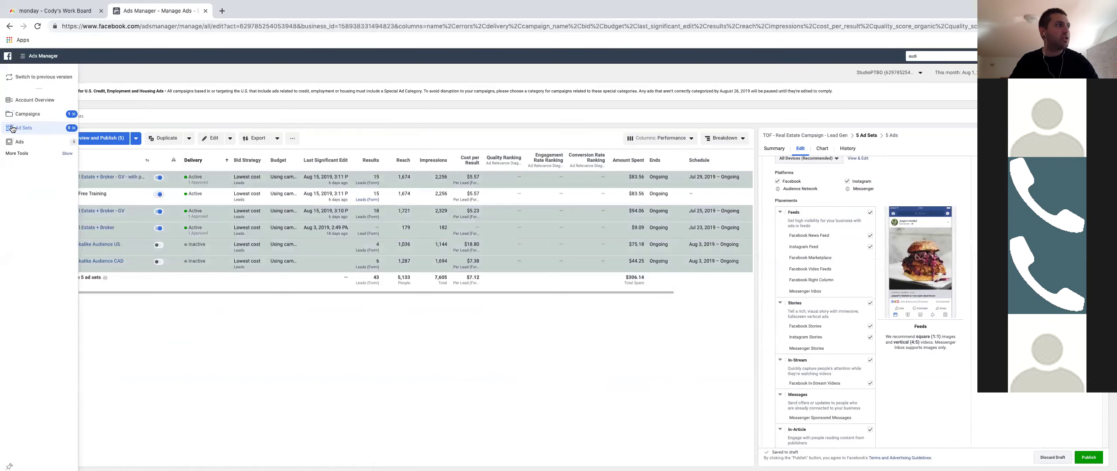
click(73, 128)
click(64, 114)
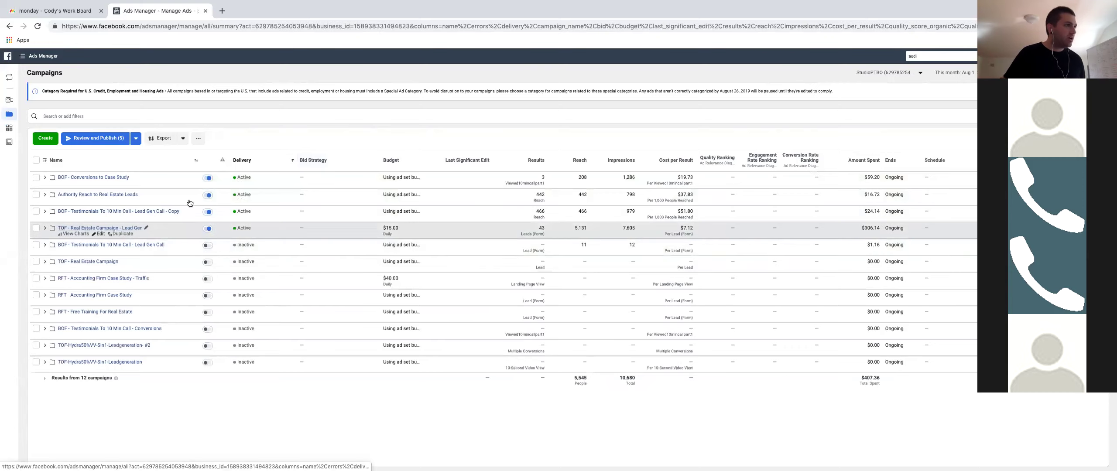
Step: Examine the primary text and headlines of the "TOF - Free Training" ad in the "TOF - Real Estate + Broker" ad set, and return to the campaigns list
click(100, 236)
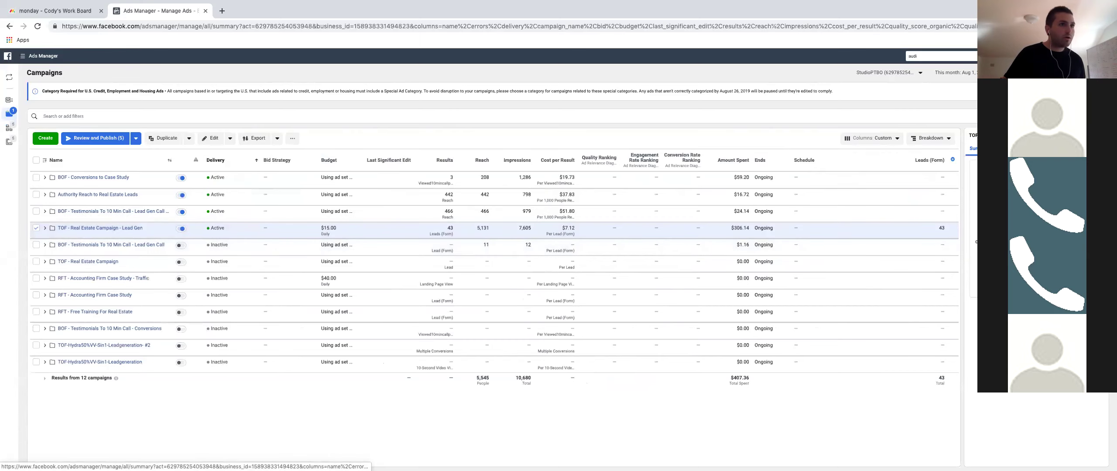
click(9, 141)
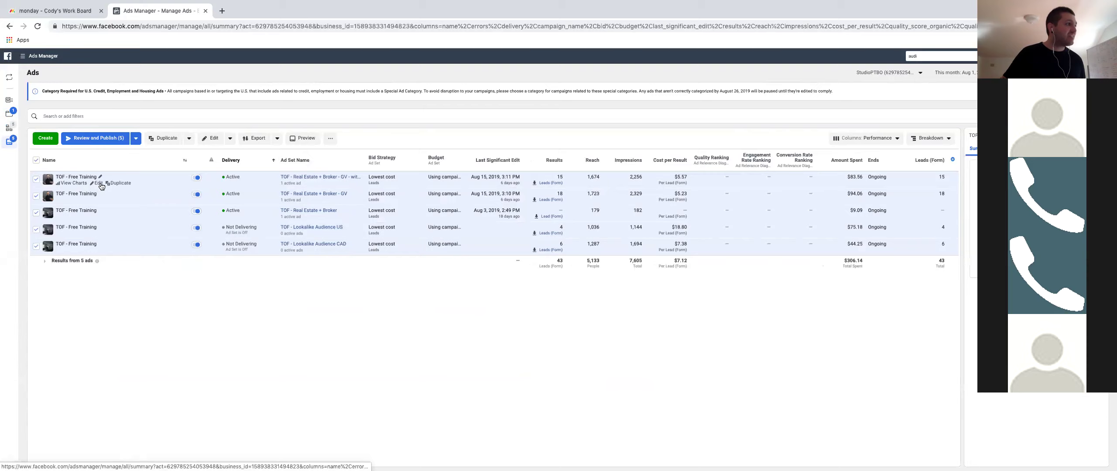
click(97, 183)
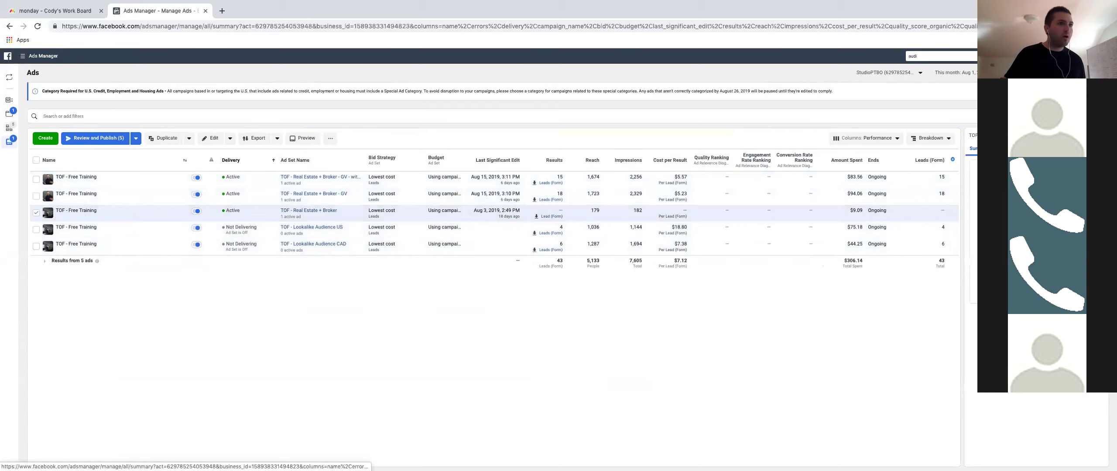
click(1006, 148)
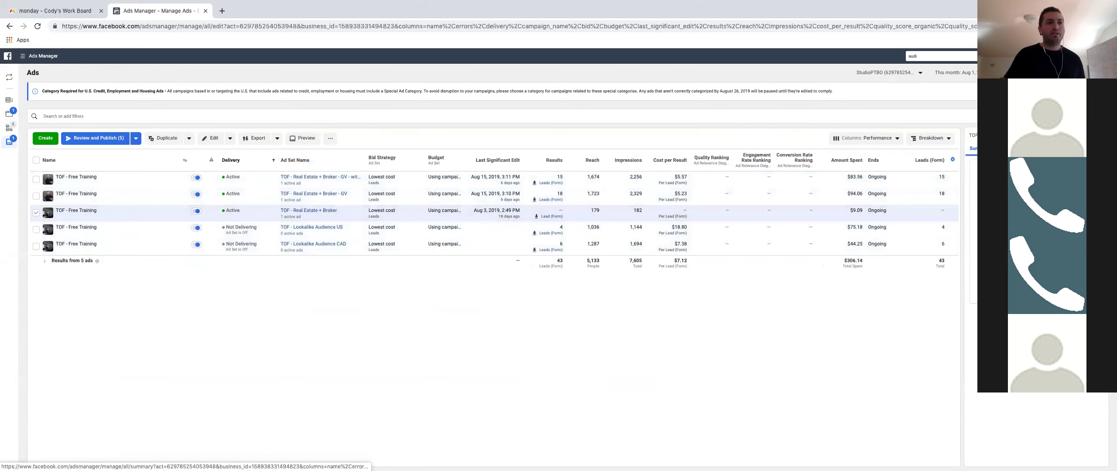
scroll(853, 311, down, 3)
scroll(853, 310, down, 5)
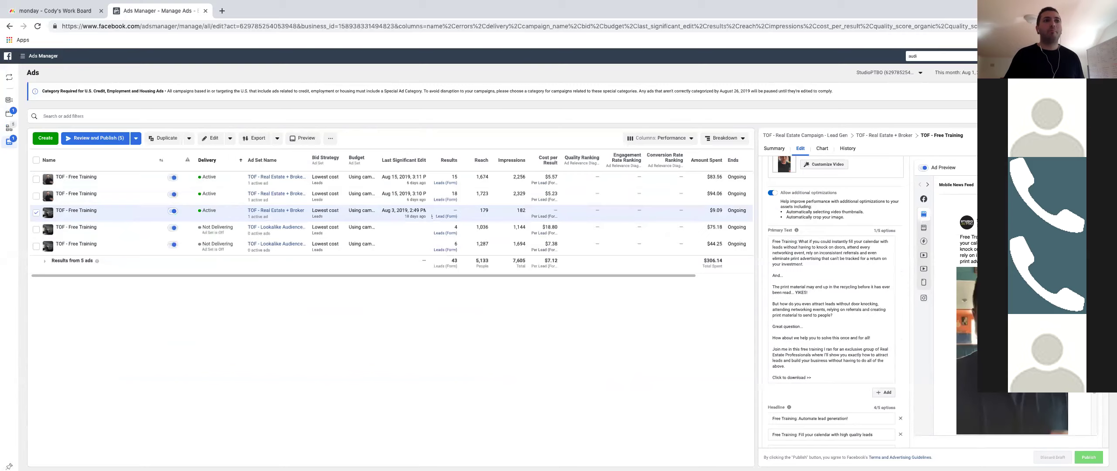
key(Escape)
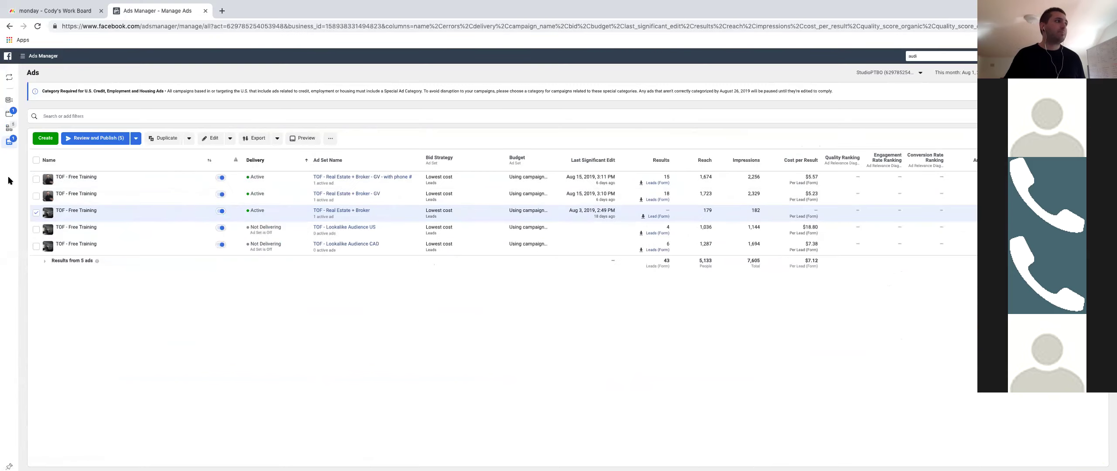
mouse_move(10, 146)
click(44, 114)
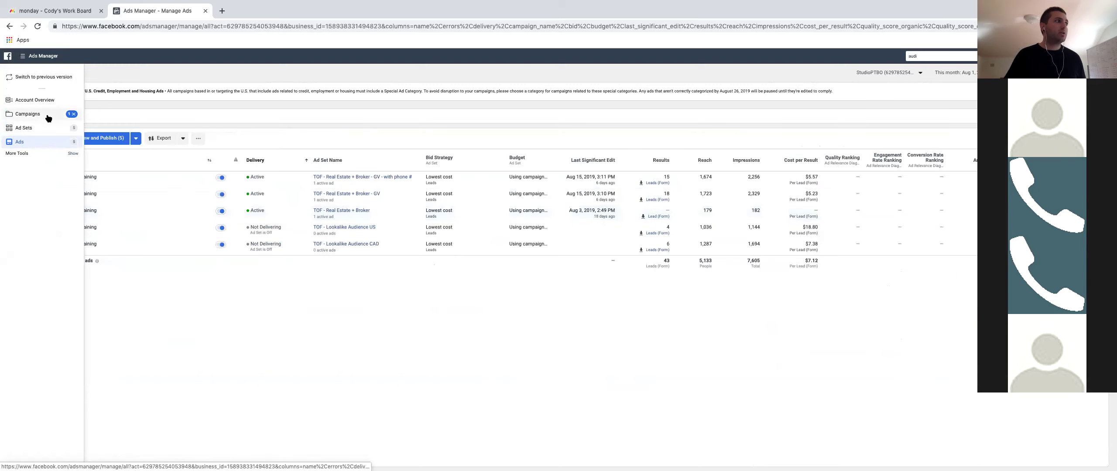